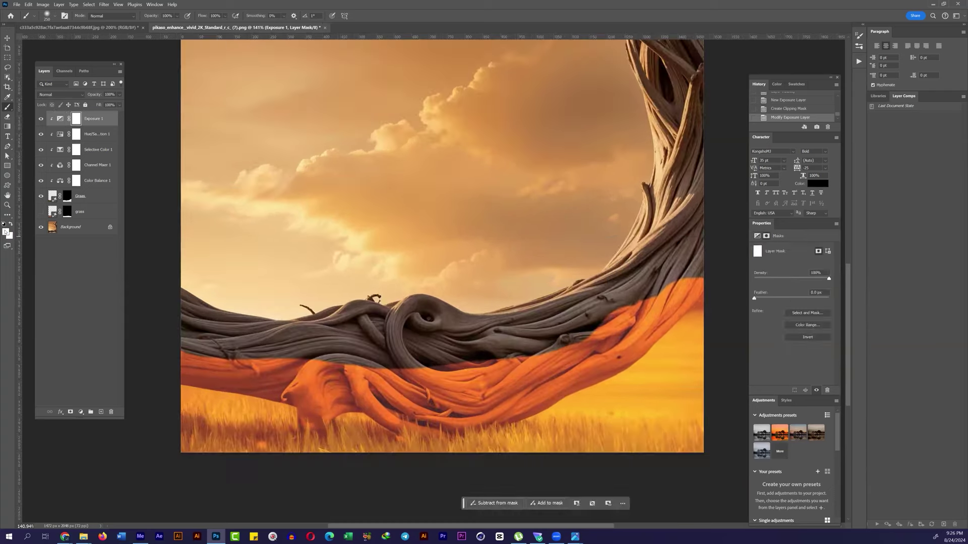
# Step: Paint the tree trunk out of the adjustment layers' masks and limit the Color Balance layer with Blend If blending options
pyautogui.moveTo(201, 383); pyautogui.dragTo(569, 373)
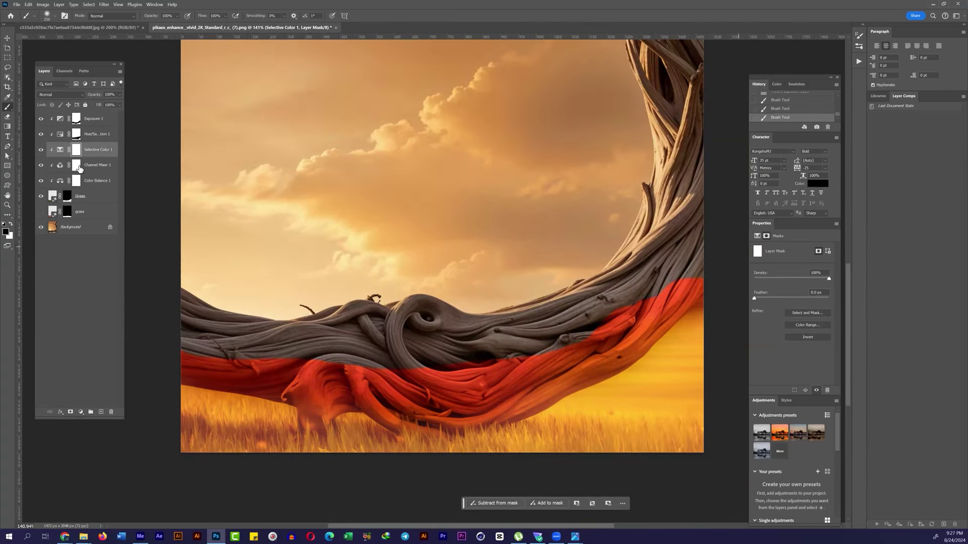
pyautogui.rightClick(105, 180)
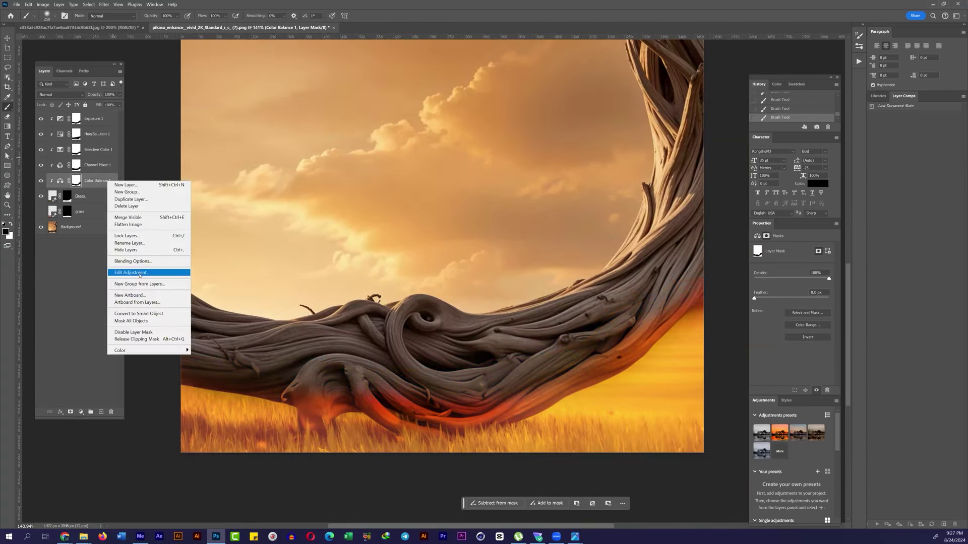
pyautogui.click(121, 186)
pyautogui.click(919, 88)
# Step: Edit the Blend If ranges in the blending options of the Channel Mixer and Selective Color layers
pyautogui.rightClick(98, 163)
pyautogui.click(109, 167)
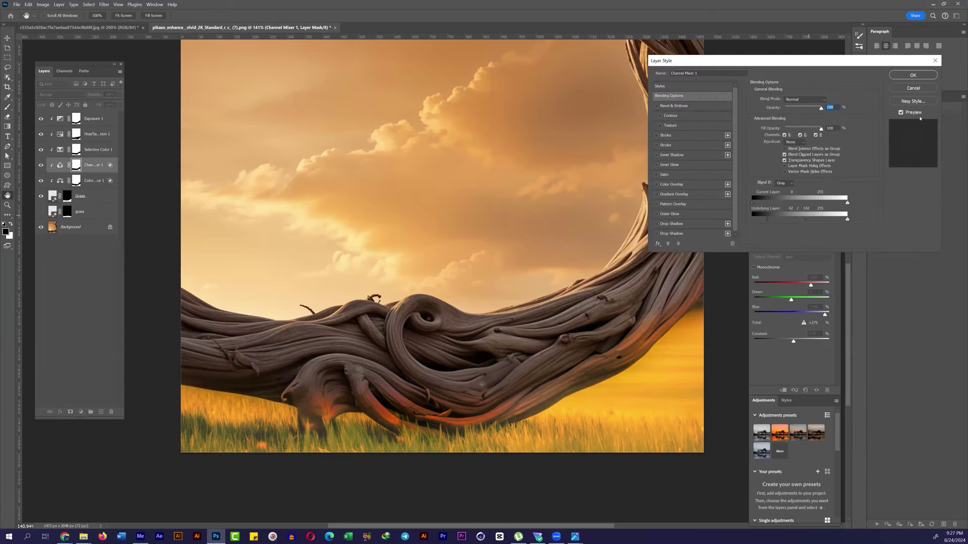
pyautogui.click(913, 75)
pyautogui.rightClick(98, 149)
pyautogui.click(109, 156)
pyautogui.click(913, 88)
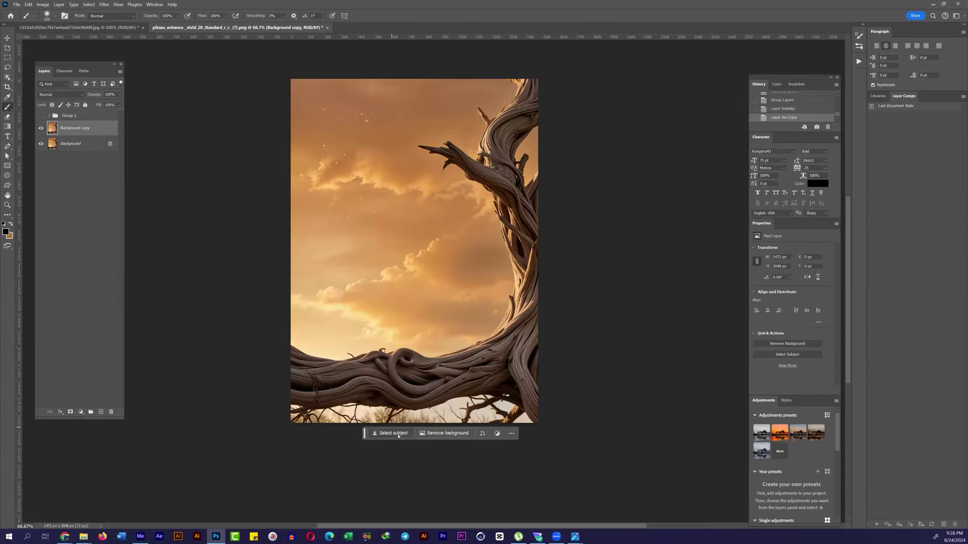
# Step: Lasso loosely around the twisted tree trunk and its branches, leaving out the surrounding sky
pyautogui.press('l')
pyautogui.scroll(3, 656, 206)
pyautogui.moveTo(193, 259)
pyautogui.mouseDown()
pyautogui.moveTo(645, 229)
pyautogui.moveTo(511, 504)
pyautogui.moveTo(537, 128)
pyautogui.mouseUp()
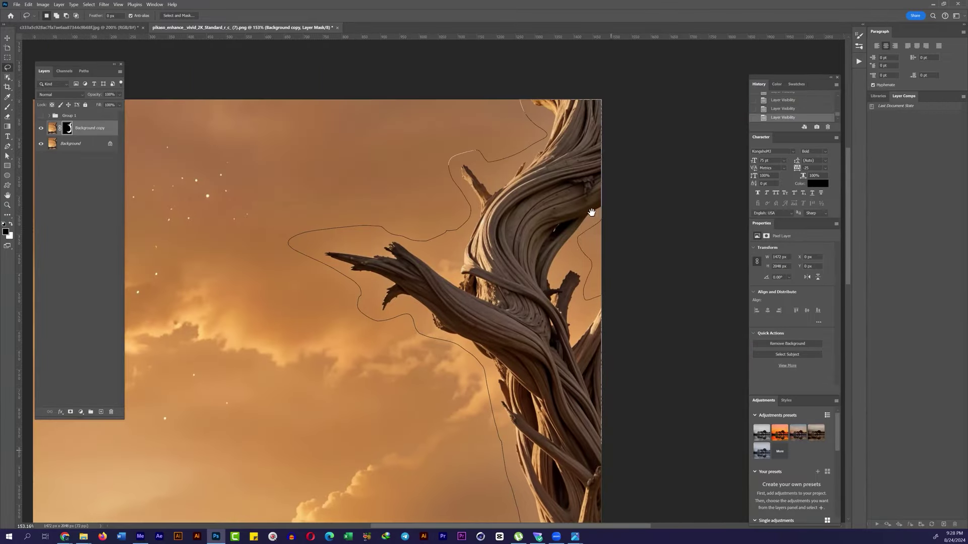
pyautogui.moveTo(603, 420); pyautogui.dragTo(524, 443)
pyautogui.moveTo(247, 393)
pyautogui.mouseDown()
pyautogui.moveTo(318, 440)
pyautogui.moveTo(46, 130)
pyautogui.mouseUp()
# Step: Refine the tree selection's edges in Select and Mask with the Refine Edge brush, and cut the tree out with a layer mask
pyautogui.hotkey('ctrl', 'alt', 'r')
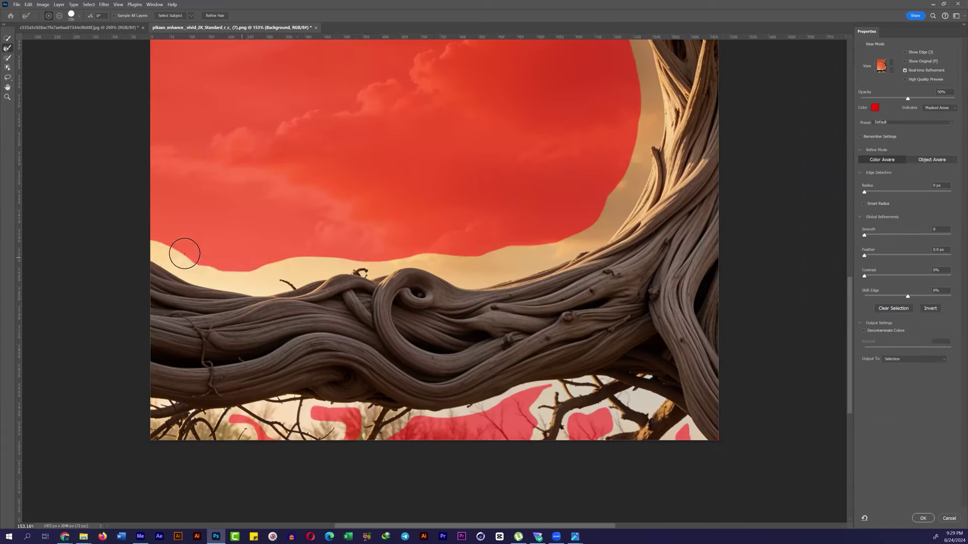
pyautogui.moveTo(566, 239); pyautogui.dragTo(457, 357)
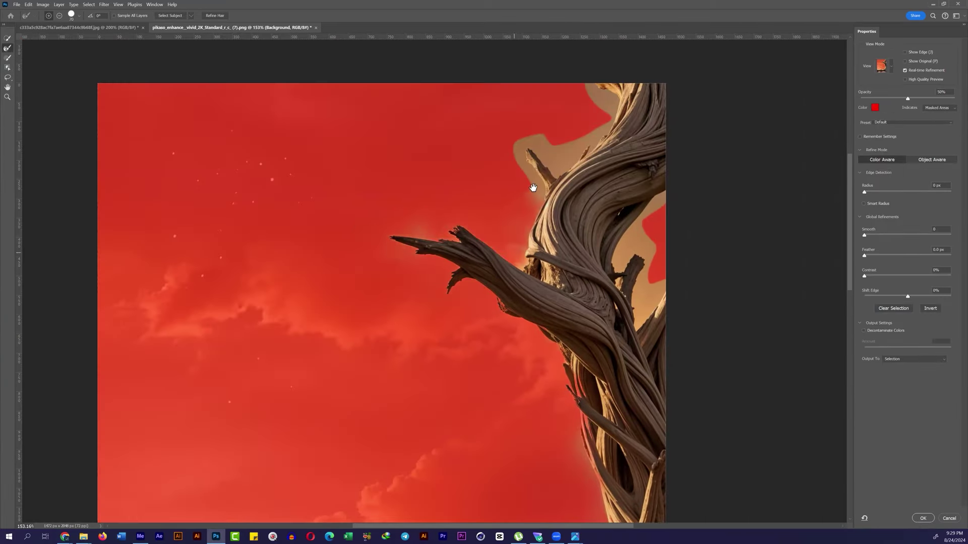
pyautogui.moveTo(516, 271); pyautogui.dragTo(649, 209)
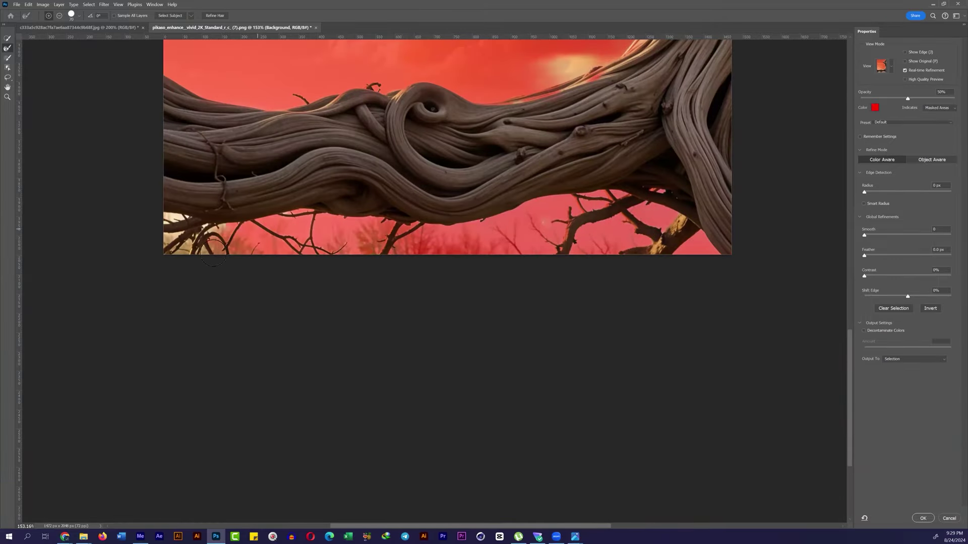
pyautogui.scroll(3, 540, 187)
pyautogui.click(922, 518)
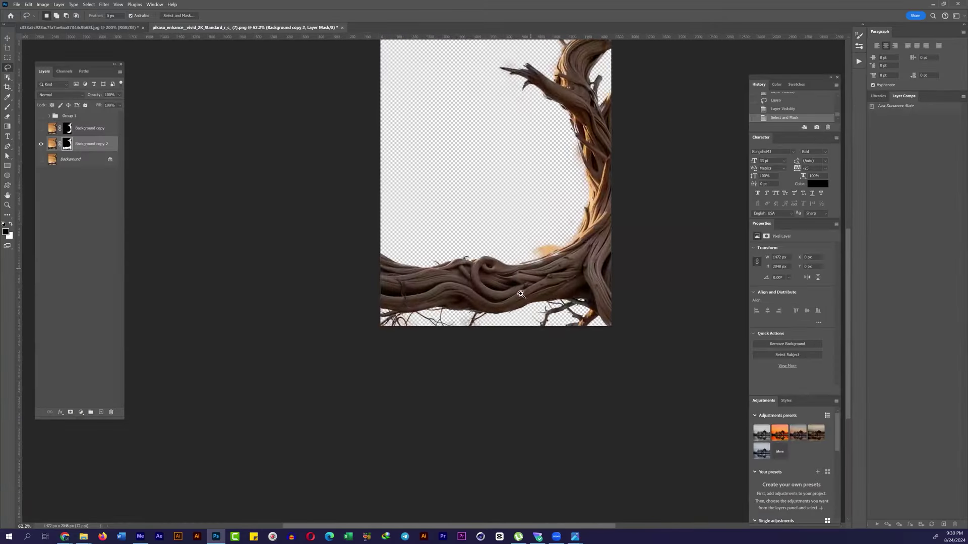
pyautogui.click(41, 150)
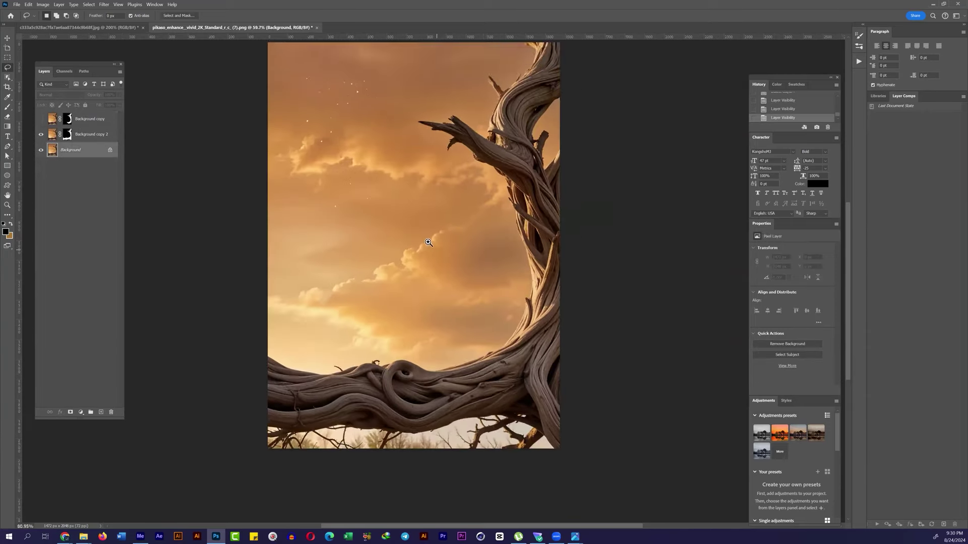
# Step: Switch to Freepik in the browser, search photos for "sky" and get the green grassy field picture
pyautogui.click(126, 501)
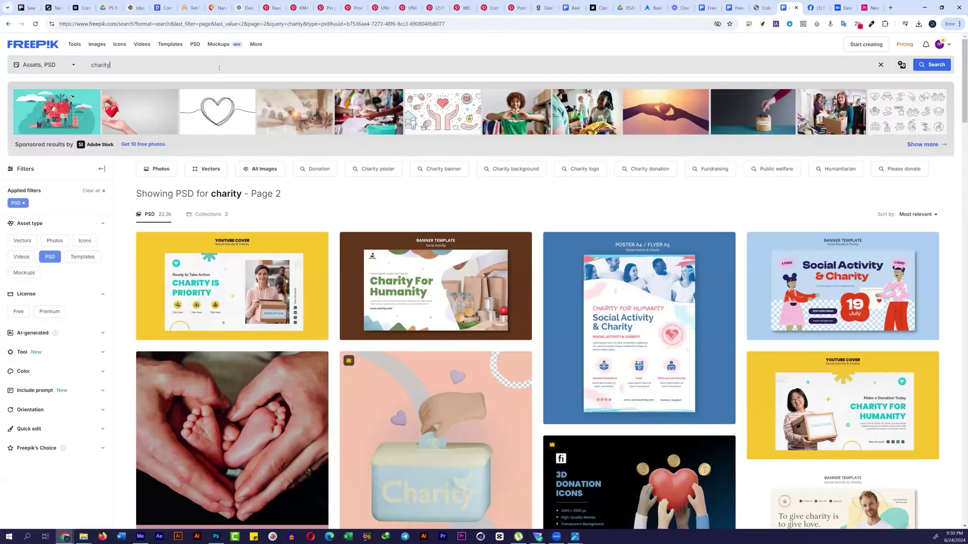
pyautogui.write('sky')
pyautogui.press('Return')
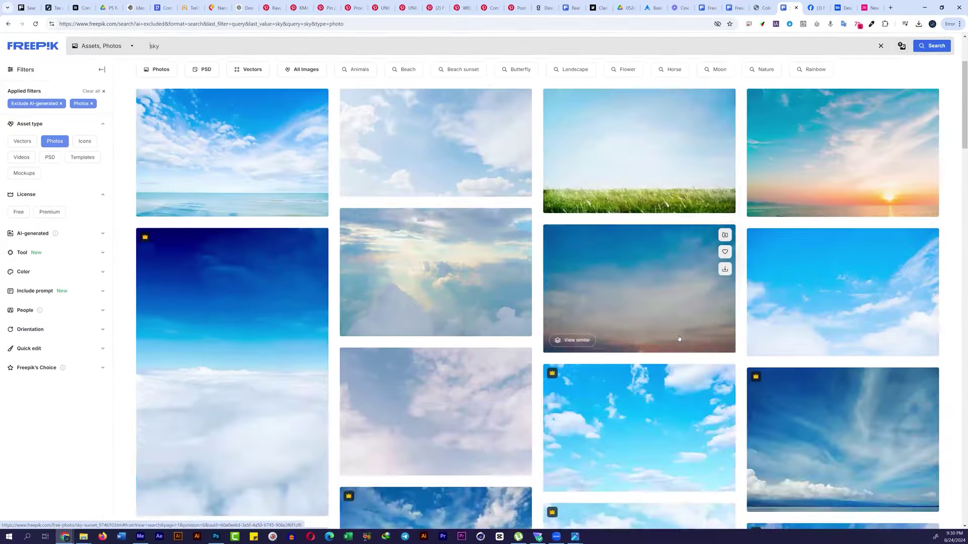
pyautogui.scroll(3, 679, 339)
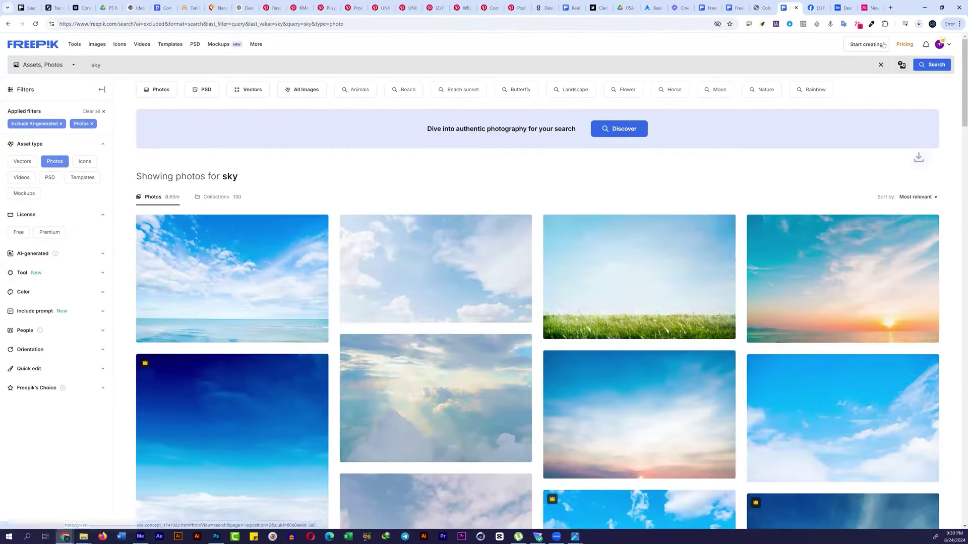
pyautogui.click(918, 23)
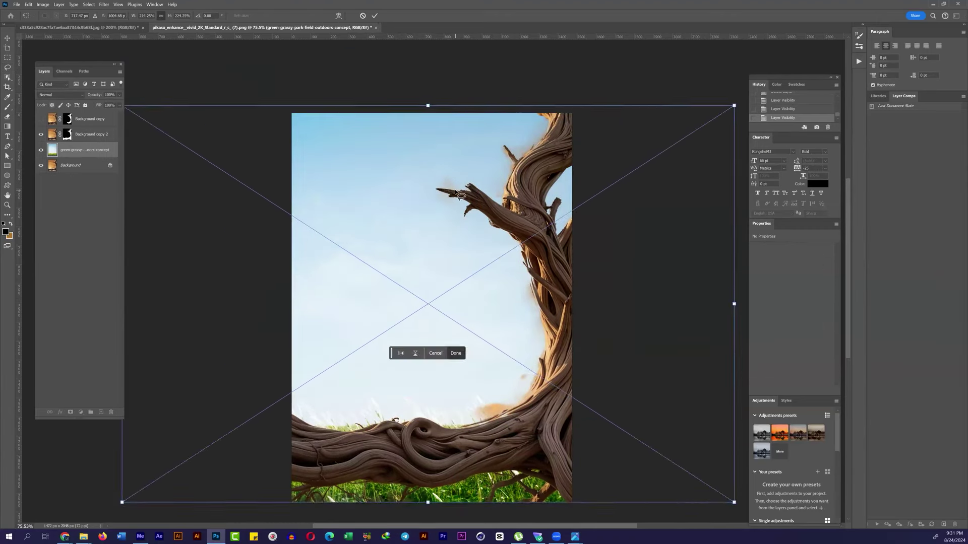
# Step: Place the green grassy field photo beneath the tree cutout and compare it with the original sky
pyautogui.press('Return')
pyautogui.click(42, 150)
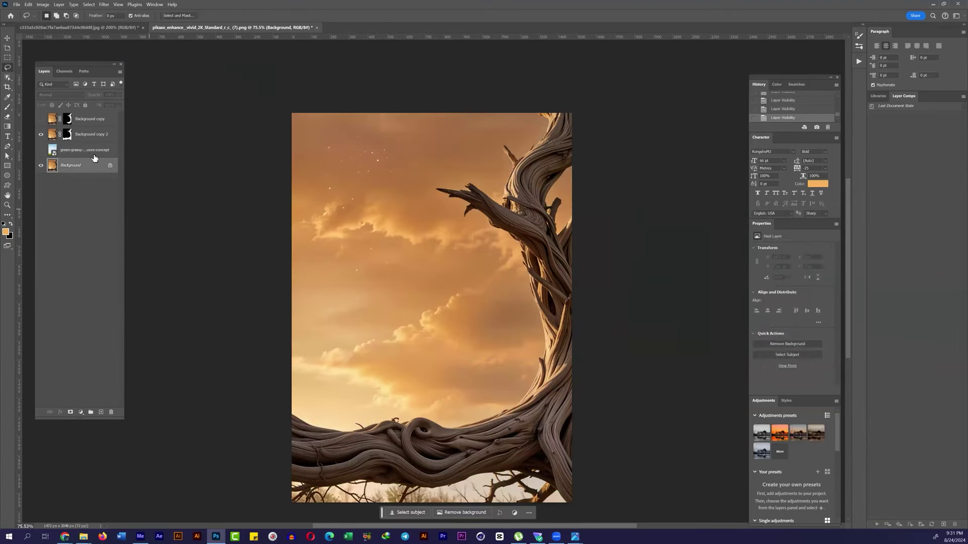
pyautogui.click(42, 151)
# Step: Tint the grassy field photo with an orange Solid Color fill layer in Color blend mode and toggle the tree cutout layers
pyautogui.click(80, 412)
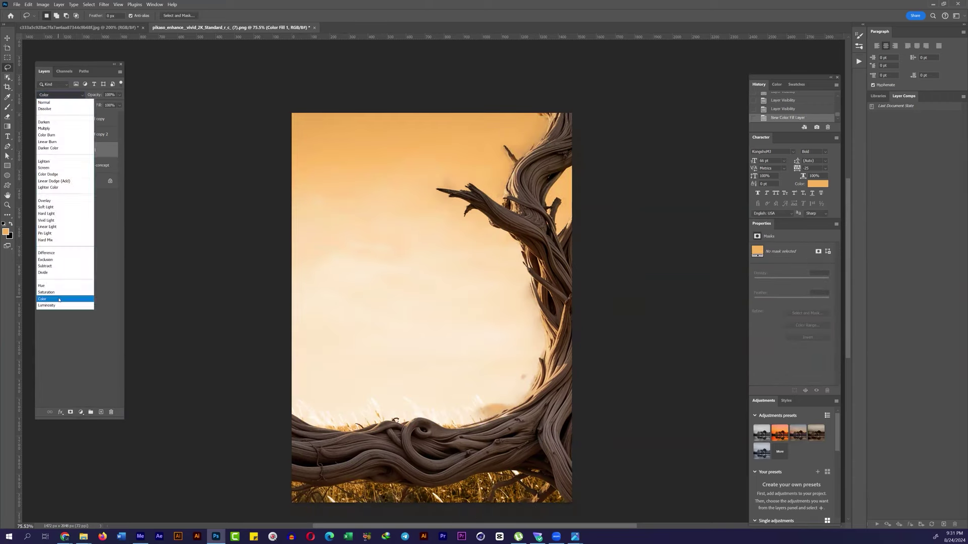
pyautogui.click(42, 299)
pyautogui.scroll(5, 477, 261)
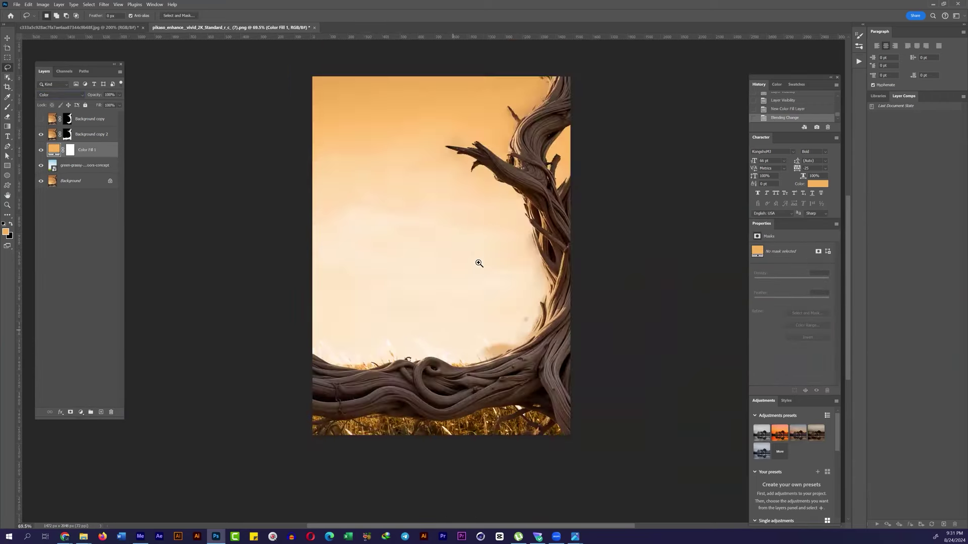
pyautogui.click(41, 119)
pyautogui.click(41, 135)
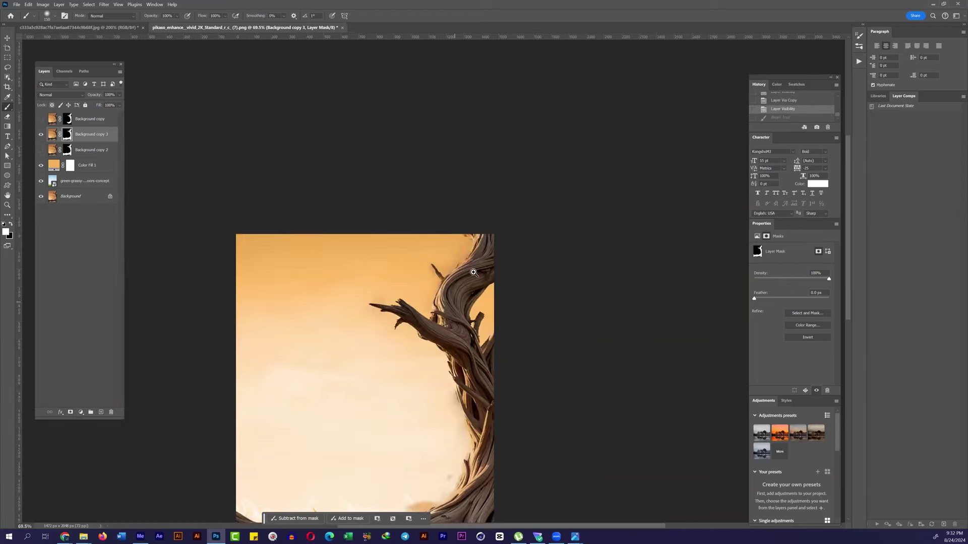
# Step: Try a clipped Curves adjustment above the orange fill layer
pyautogui.click(87, 165)
pyautogui.click(81, 412)
pyautogui.click(92, 309)
pyautogui.hotkey('ctrl', 'alt', 'g')
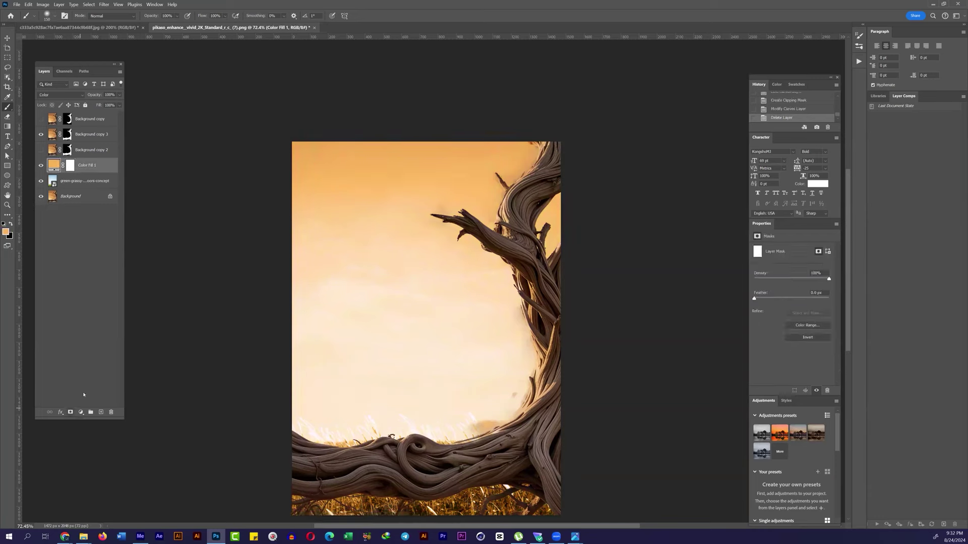
# Step: Compare the grassy field photo with and without the orange fill layer
pyautogui.click(40, 165)
pyautogui.click(41, 165)
pyautogui.click(41, 165)
pyautogui.click(41, 165)
# Step: Add a square #ba804b color fill sampled from the original sky while the tree cutout's mask is disabled, and re-enable the mask
pyautogui.keyDown('shift'); pyautogui.click(67, 134); pyautogui.keyUp('shift')
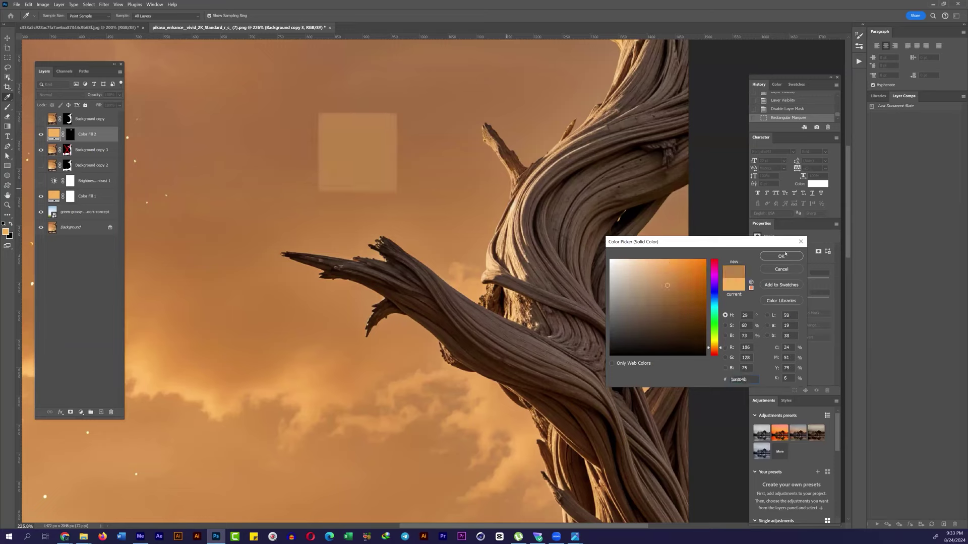
pyautogui.rightClick(67, 150)
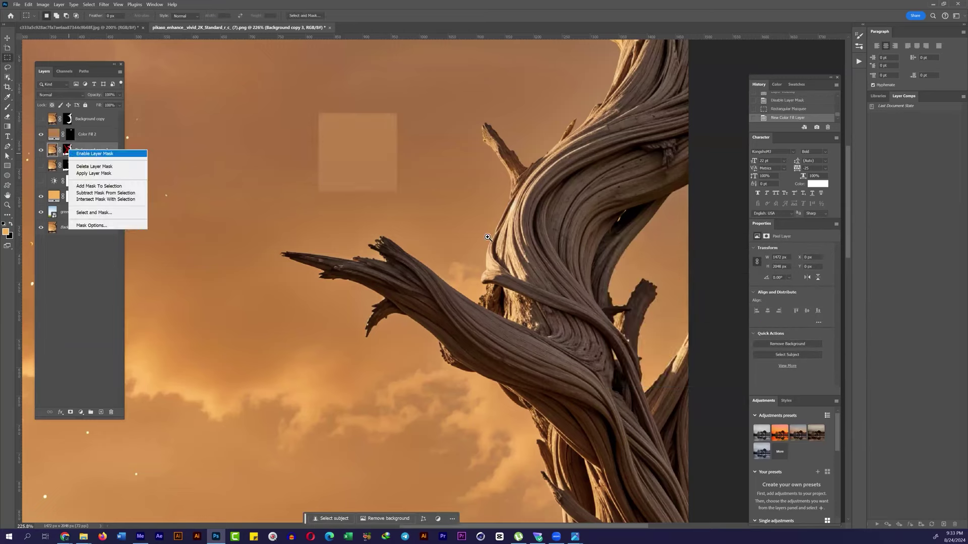
pyautogui.click(96, 154)
pyautogui.hotkey('ctrl', '0')
# Step: Try a Gradient fill layer above the orange fill layer
pyautogui.click(80, 411)
pyautogui.click(95, 277)
pyautogui.doubleClick(696, 349)
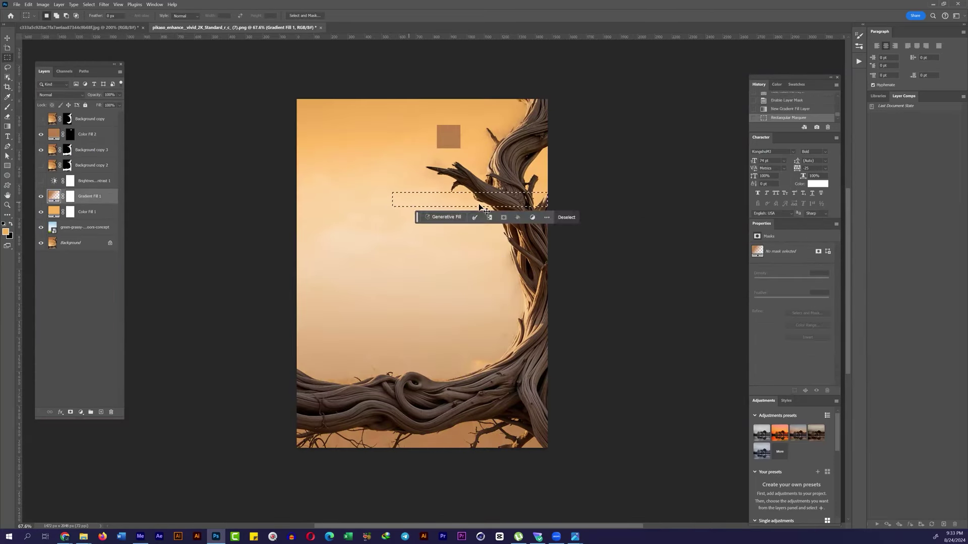
pyautogui.hotkey('ctrl', 'd')
pyautogui.click(41, 196)
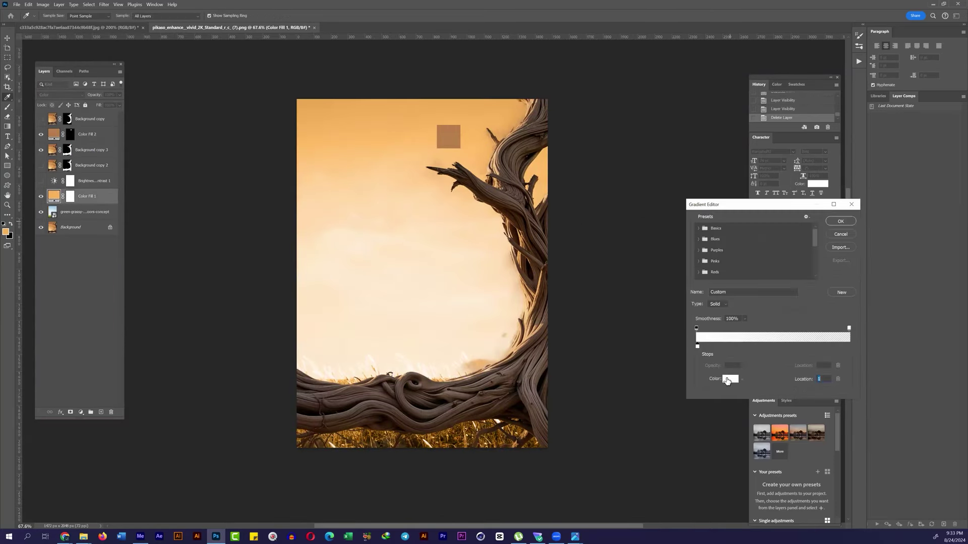
# Step: Draw brown classic gradients on a new layer over the sky, and set it to Multiply with 40% fill
pyautogui.moveTo(581, 184); pyautogui.dragTo(554, 86)
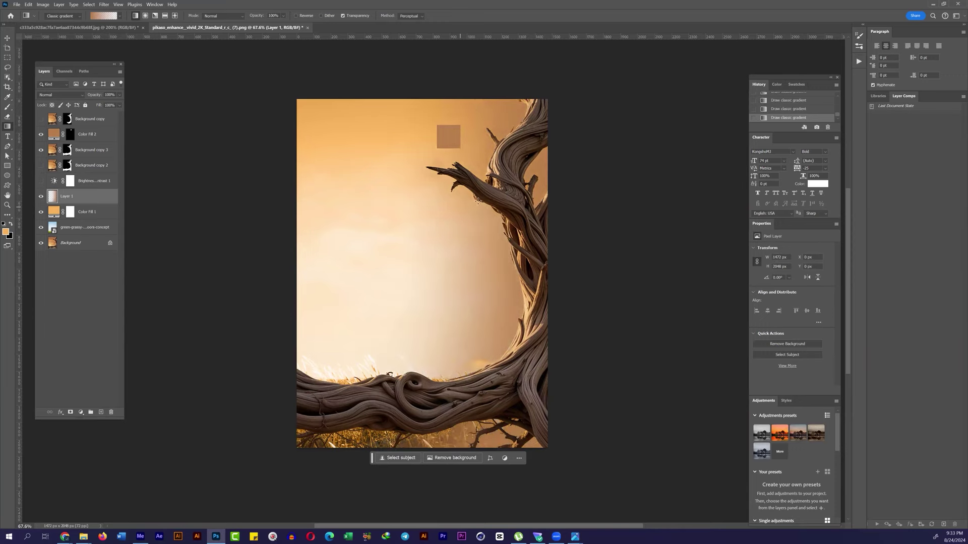
pyautogui.click(60, 94)
pyautogui.click(55, 124)
pyautogui.click(120, 105)
pyautogui.moveTo(120, 114); pyautogui.dragTo(95, 114)
pyautogui.scroll(3, 460, 274)
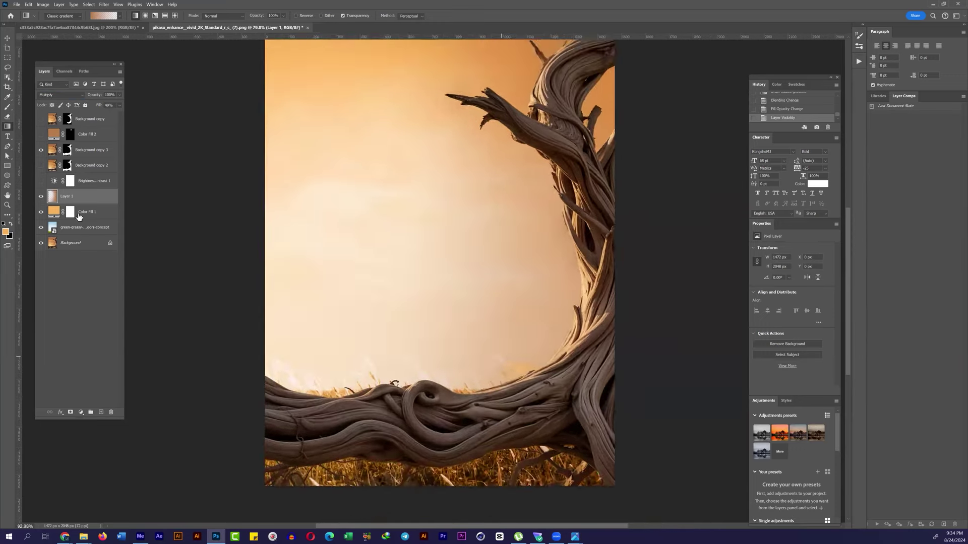
pyautogui.click(42, 212)
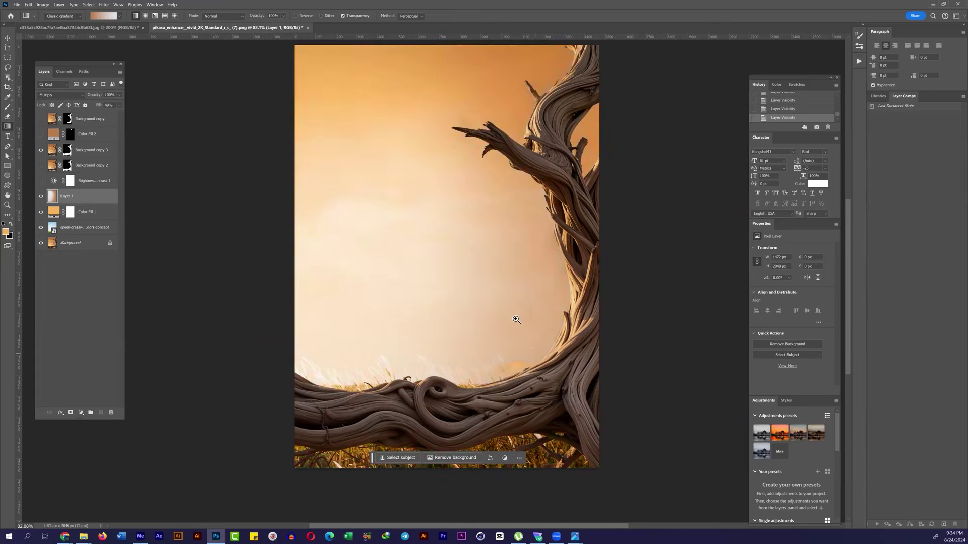
pyautogui.scroll(-2, 516, 319)
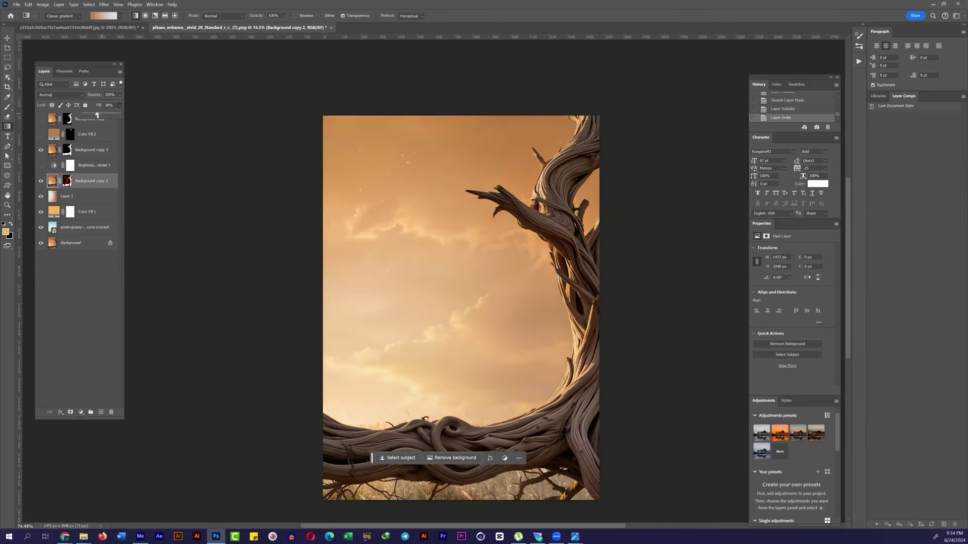
# Step: Restore the original sky copy to 100% fill and remove its white sparkles with a lasso selection and Generative Fill
pyautogui.moveTo(101, 114); pyautogui.dragTo(104, 134)
pyautogui.press('l')
pyautogui.hotkey('shift', '0')
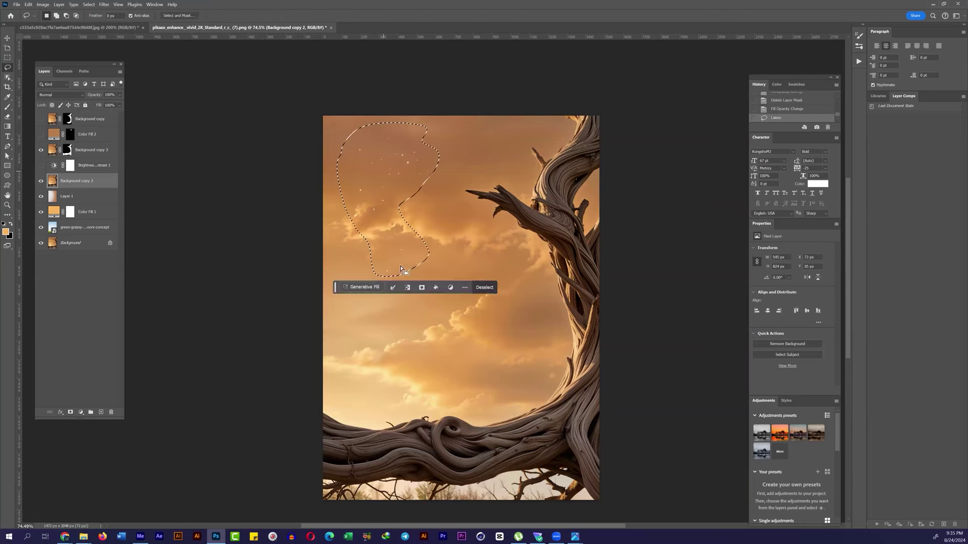
pyautogui.click(361, 287)
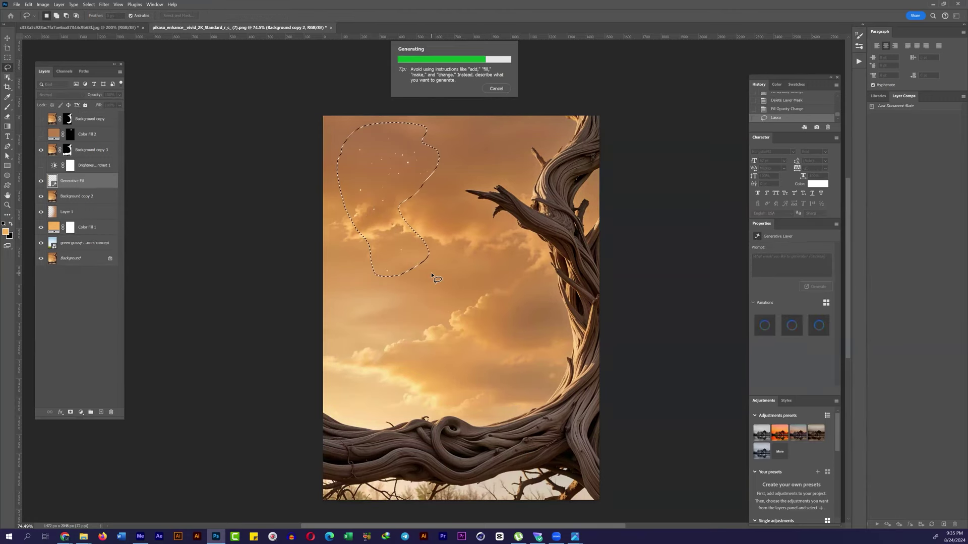
# Step: Group the cleaned sky copy with its generated patch and lower the group's fill to about 36%
pyautogui.click(57, 178)
pyautogui.moveTo(120, 105); pyautogui.dragTo(98, 115)
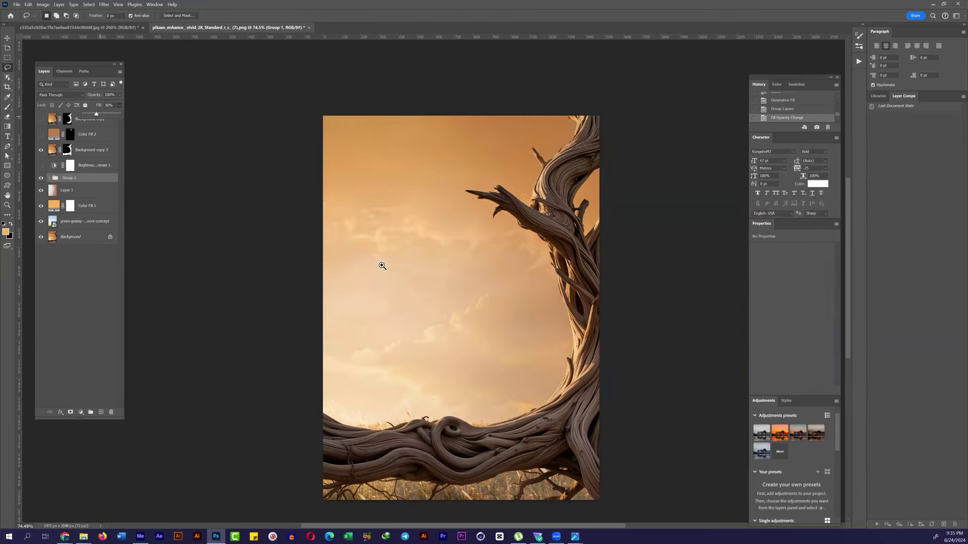
# Step: Darken the grass in the duplicated blue channel with Levels and load the channel as a selection
pyautogui.moveTo(382, 266); pyautogui.dragTo(133, 224)
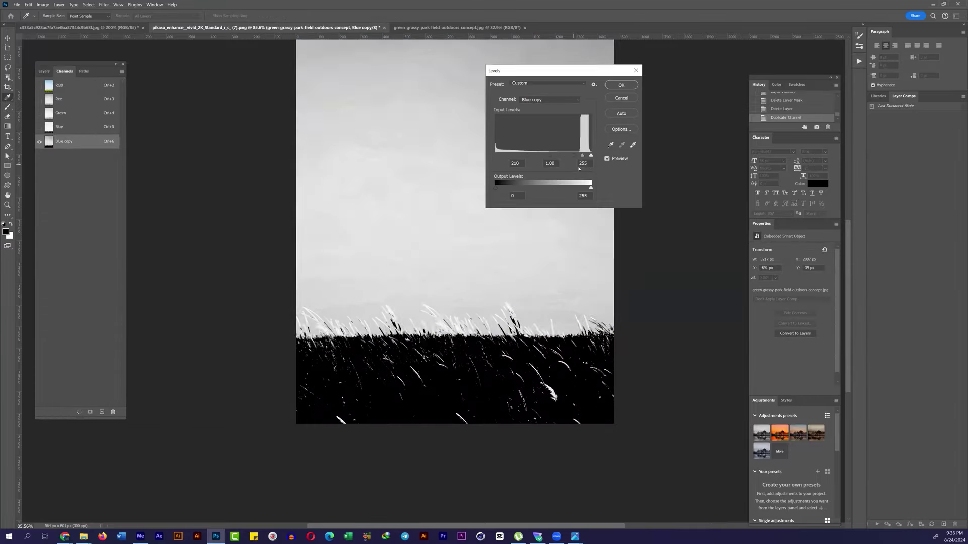
pyautogui.press('Return')
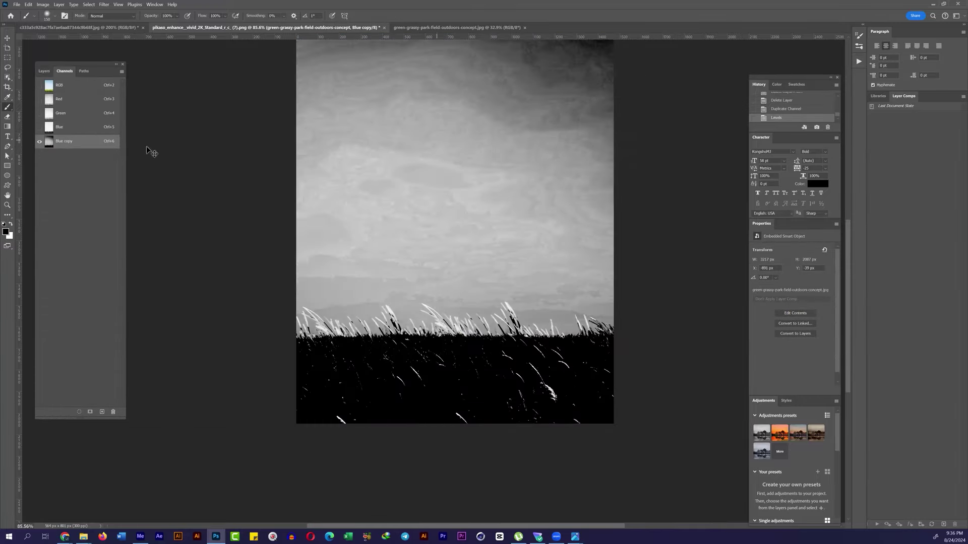
pyautogui.keyDown('ctrl'); pyautogui.click(85, 140); pyautogui.keyUp('ctrl')
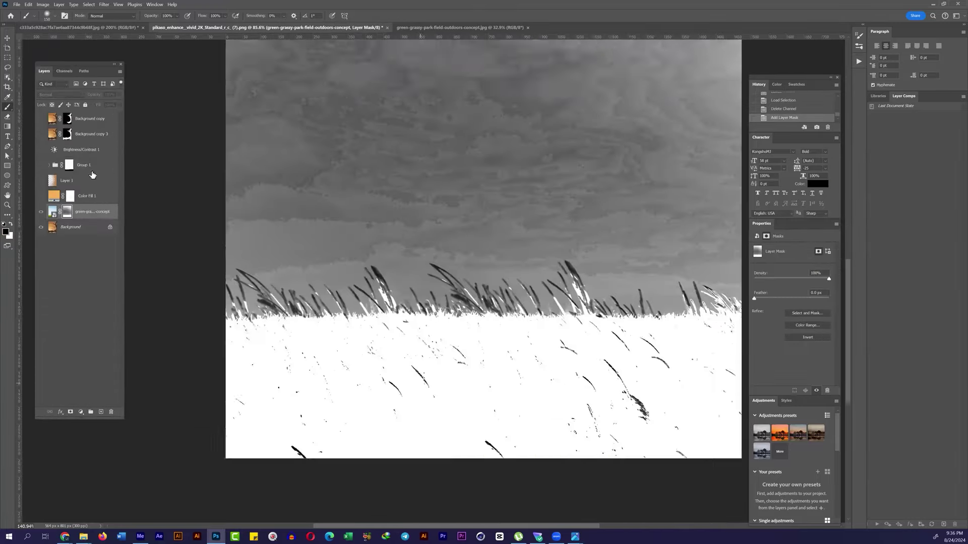
# Step: Paint the dark specks in the lower grass area white on the grassy field photo's layer mask
pyautogui.click(96, 134)
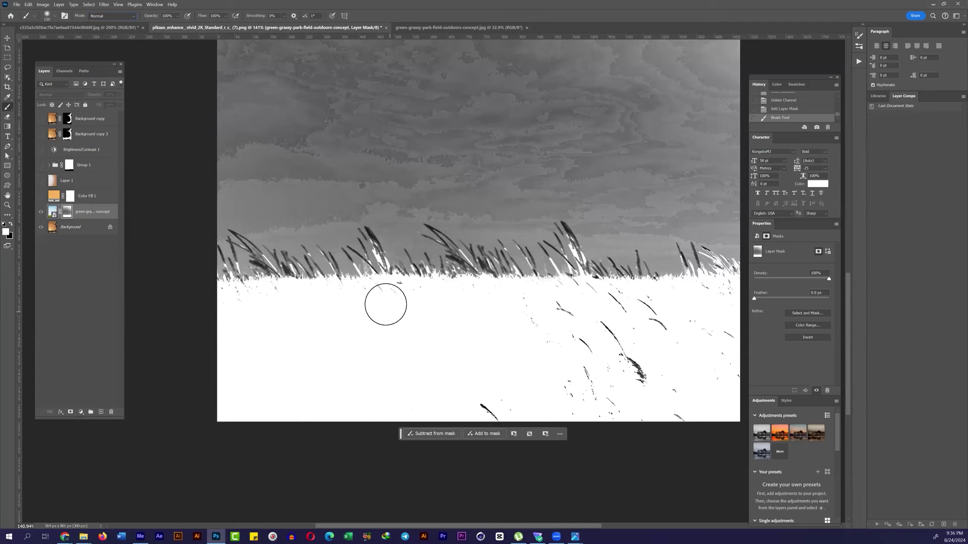
pyautogui.moveTo(386, 304); pyautogui.dragTo(626, 327)
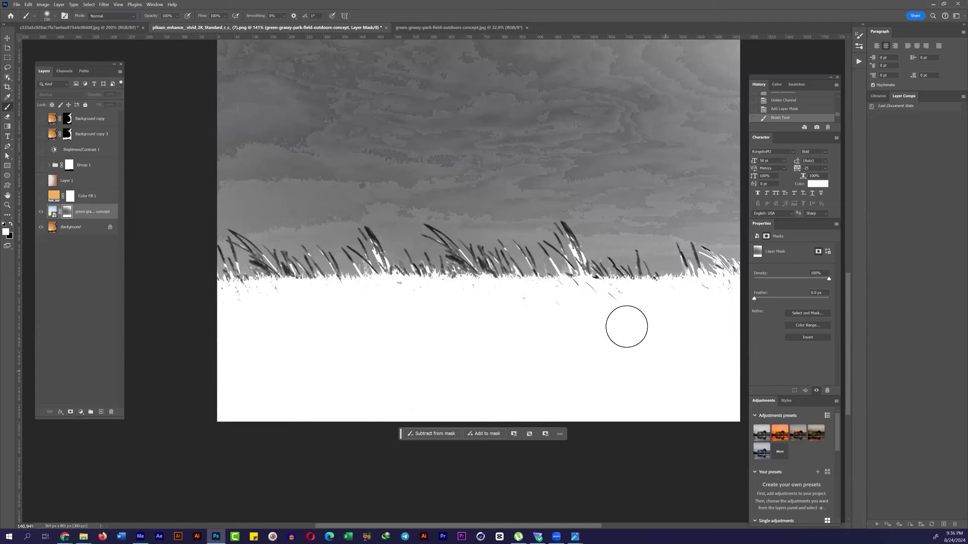
# Step: Paint the sky area of the field photo's layer mask black down to just above the grass line
pyautogui.keyDown('alt'); pyautogui.click(67, 211); pyautogui.keyUp('alt')
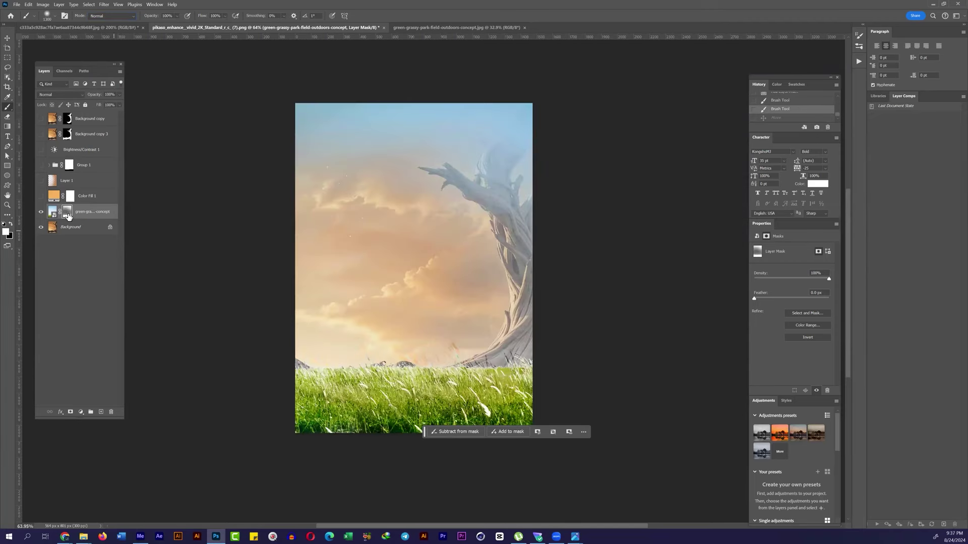
pyautogui.moveTo(267, 171); pyautogui.dragTo(282, 146)
pyautogui.press('[')
pyautogui.press('[')
pyautogui.press('[')
pyautogui.press('[')
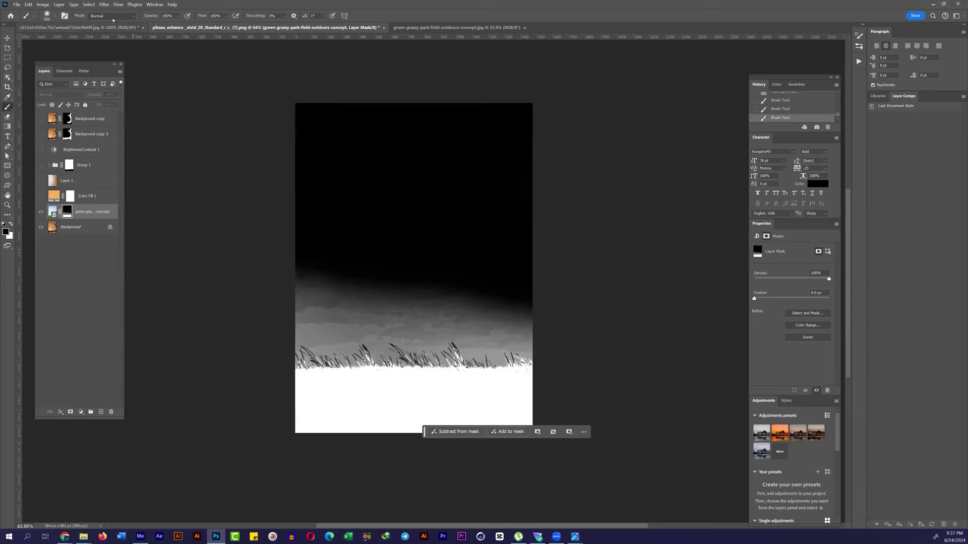
# Step: Brush black in Overlay mode across the gray area around the grass tips on the field photo's mask
pyautogui.press('[')
pyautogui.press('[')
pyautogui.moveTo(348, 277)
pyautogui.mouseDown()
pyautogui.moveTo(383, 323)
pyautogui.moveTo(509, 348)
pyautogui.mouseUp()
pyautogui.keyDown('alt'); pyautogui.click(67, 214); pyautogui.keyUp('alt')
# Step: Turn the Color Fill 1, Layer 1 and Group 1 layers back on over the field
pyautogui.click(79, 232)
pyautogui.click(41, 196)
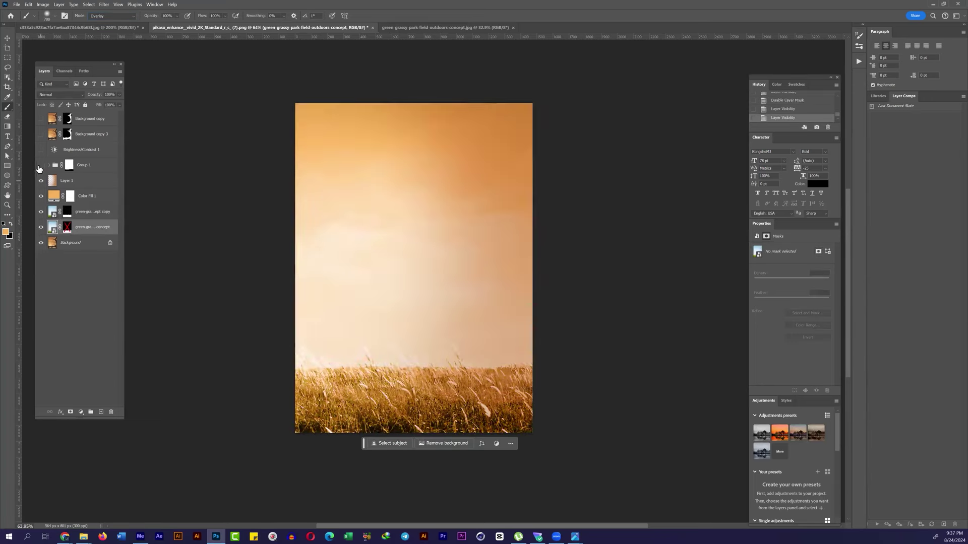
pyautogui.click(41, 165)
# Step: Move the masked copy of the grassy field layer above Layer 1 and hide it
pyautogui.moveTo(88, 211); pyautogui.dragTo(88, 177)
pyautogui.hotkey('ctrl', '0')
pyautogui.scroll(2, 339, 270)
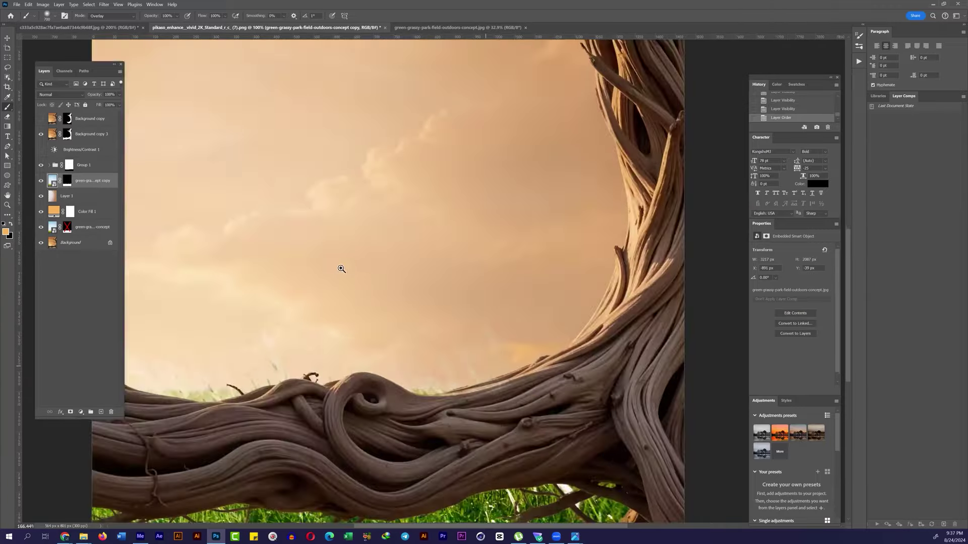
pyautogui.scroll(-3, 340, 270)
pyautogui.click(67, 181)
pyautogui.click(42, 180)
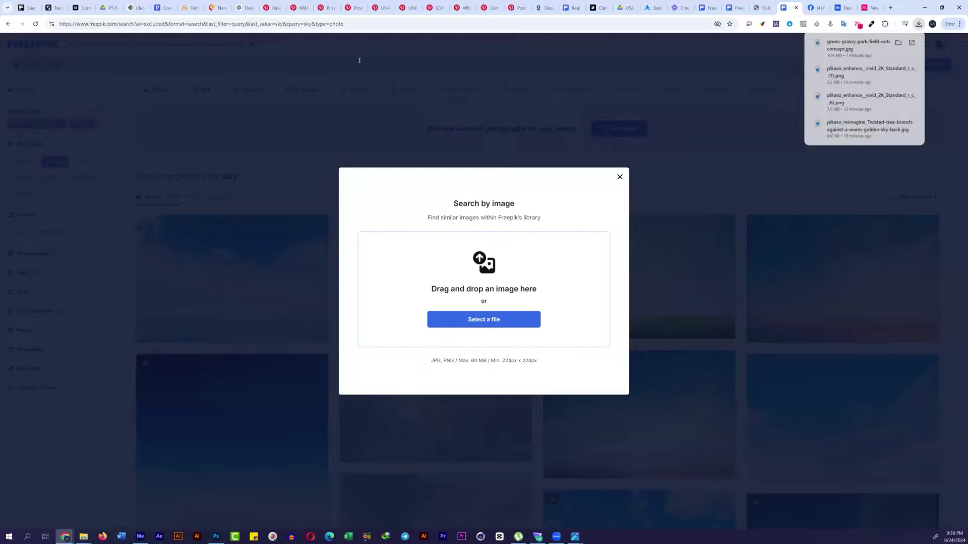
# Step: Switch to Freepik, search PSD assets for "grass" and preview the isolated grass field file
pyautogui.write('grass')
pyautogui.press('Return')
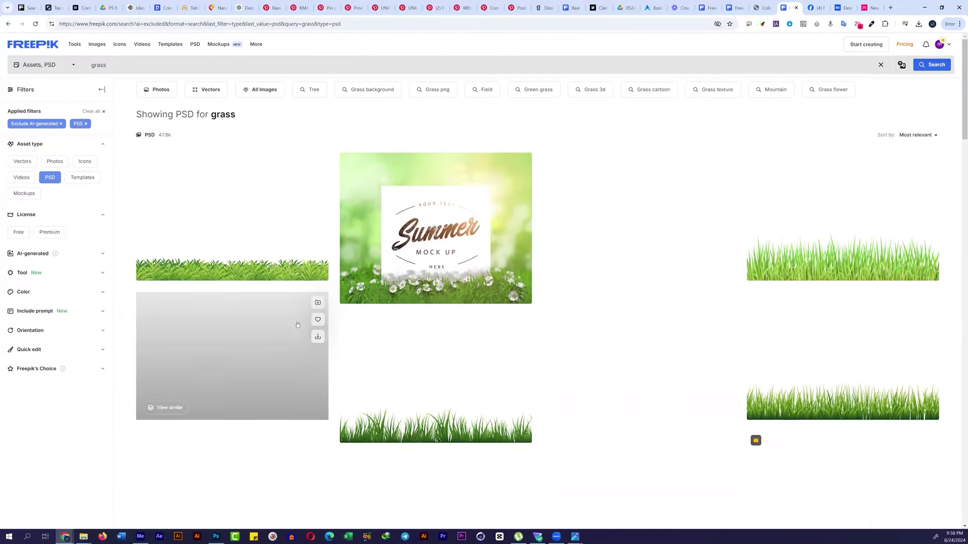
pyautogui.scroll(-10, 494, 288)
pyautogui.click(494, 288)
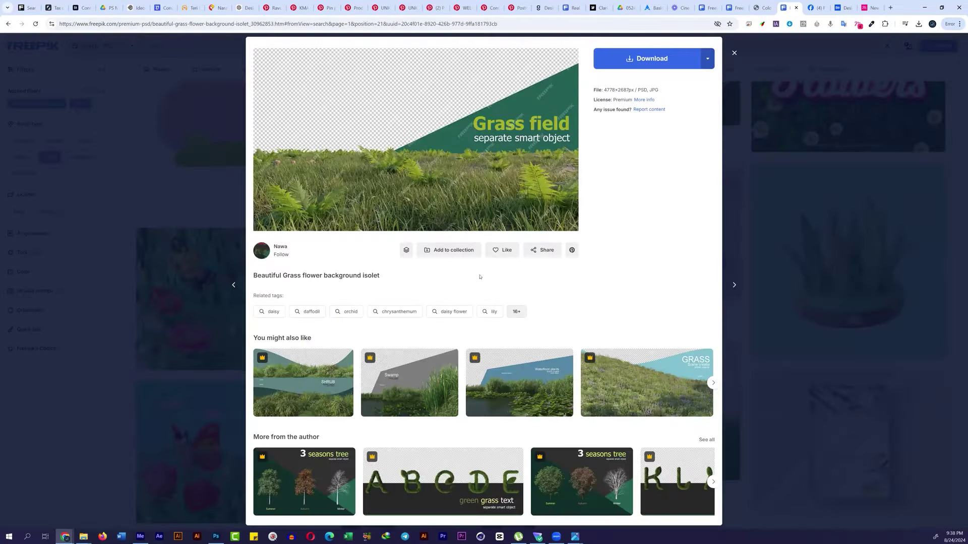
pyautogui.press('Escape')
pyautogui.scroll(-5, 512, 485)
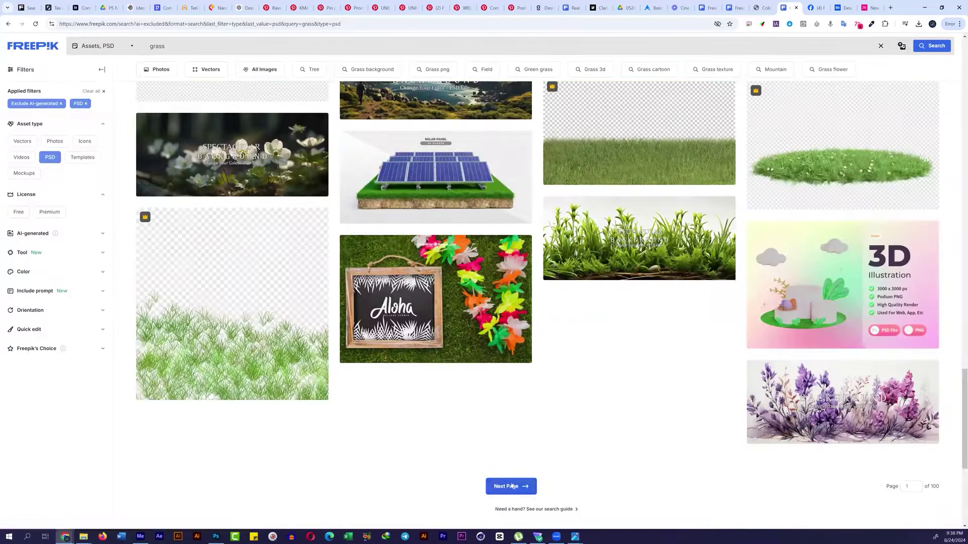
# Step: Examine the grass PSD results through page 4 for cutouts that suit the ground under the tree
pyautogui.click(225, 537)
pyautogui.click(122, 504)
pyautogui.scroll(-5, 746, 241)
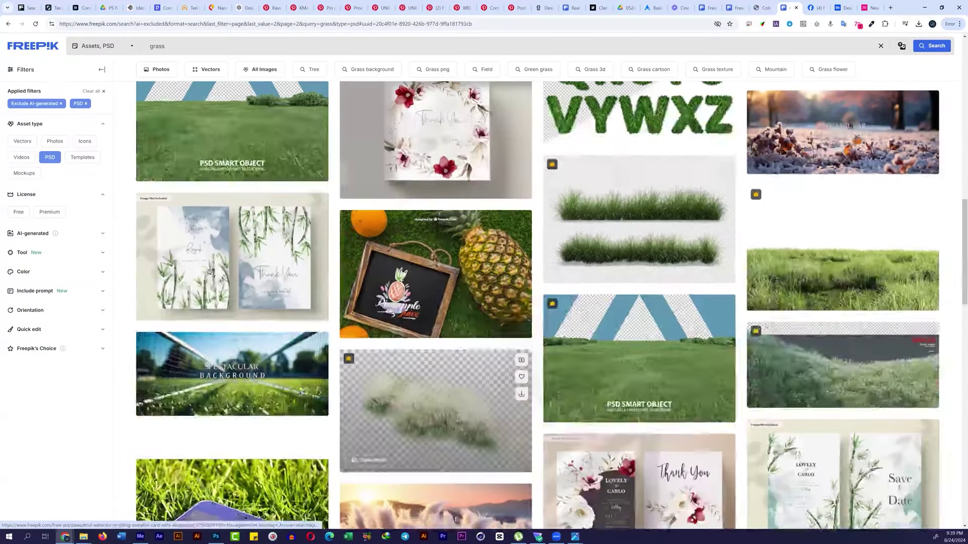
pyautogui.scroll(-5, 746, 241)
pyautogui.click(522, 494)
pyautogui.scroll(-10, 550, 452)
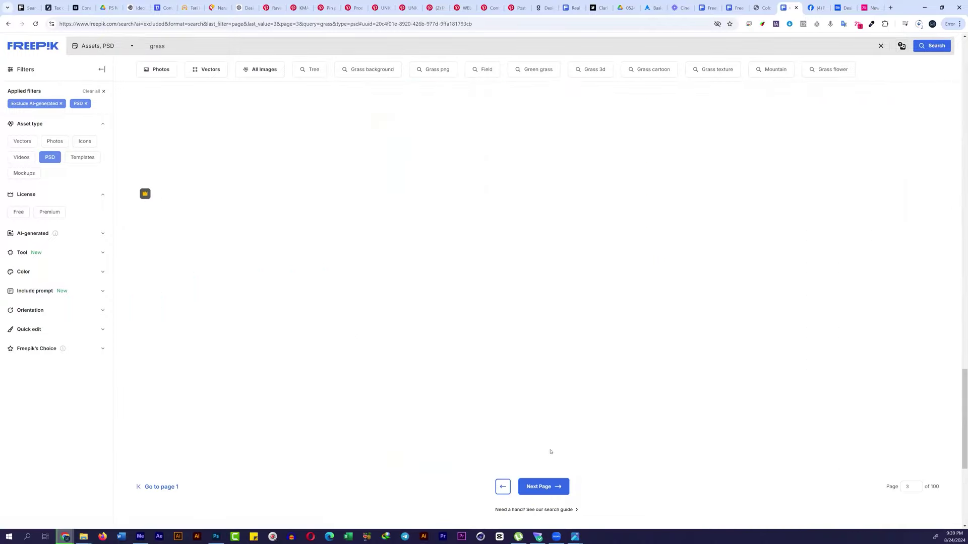
pyautogui.click(541, 487)
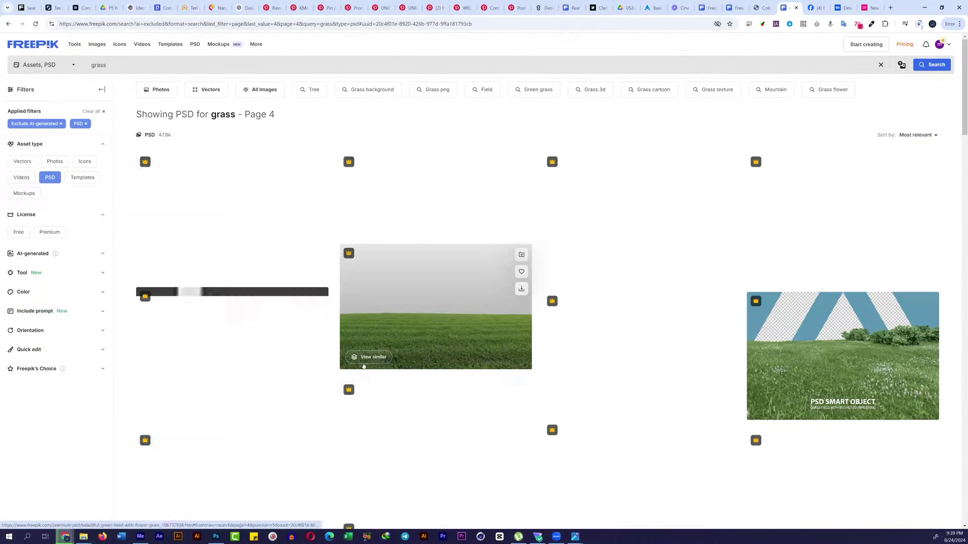
pyautogui.scroll(-15, 363, 364)
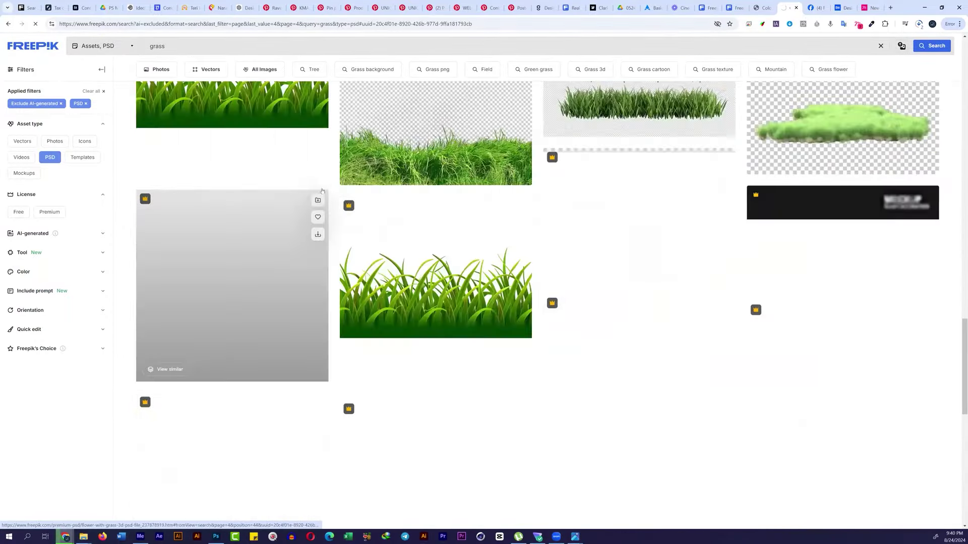
pyautogui.scroll(-3, 322, 191)
# Step: Search Freepik's PSD assets for "tree" and look through the first four result pages
pyautogui.doubleClick(158, 45)
pyautogui.write('t')
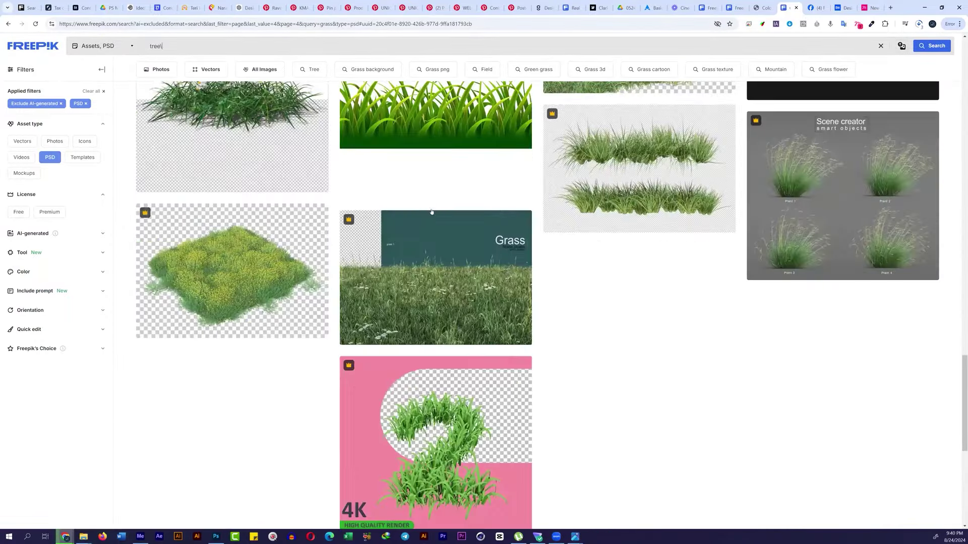
pyautogui.write('ree')
pyautogui.press('Return')
pyautogui.scroll(-5, 487, 290)
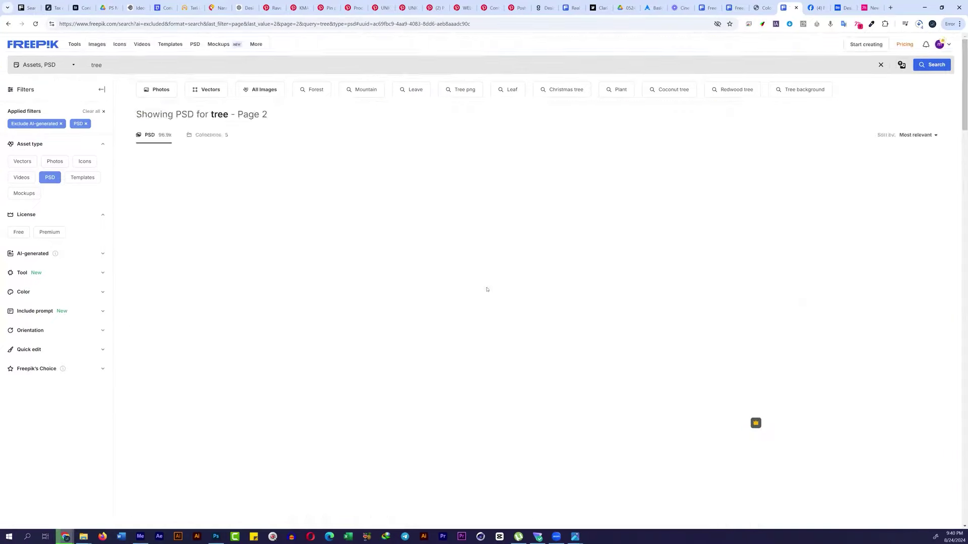
pyautogui.scroll(-10, 487, 290)
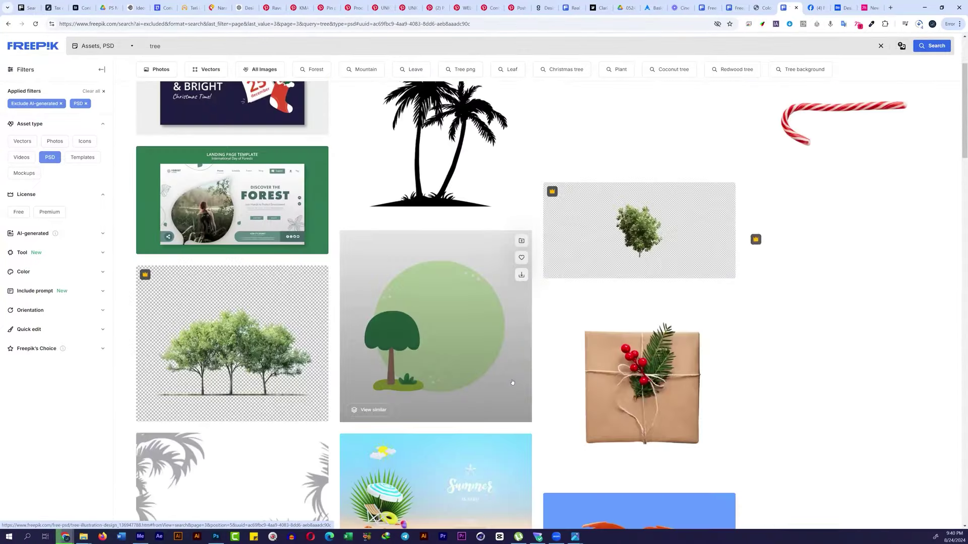
pyautogui.scroll(-10, 512, 382)
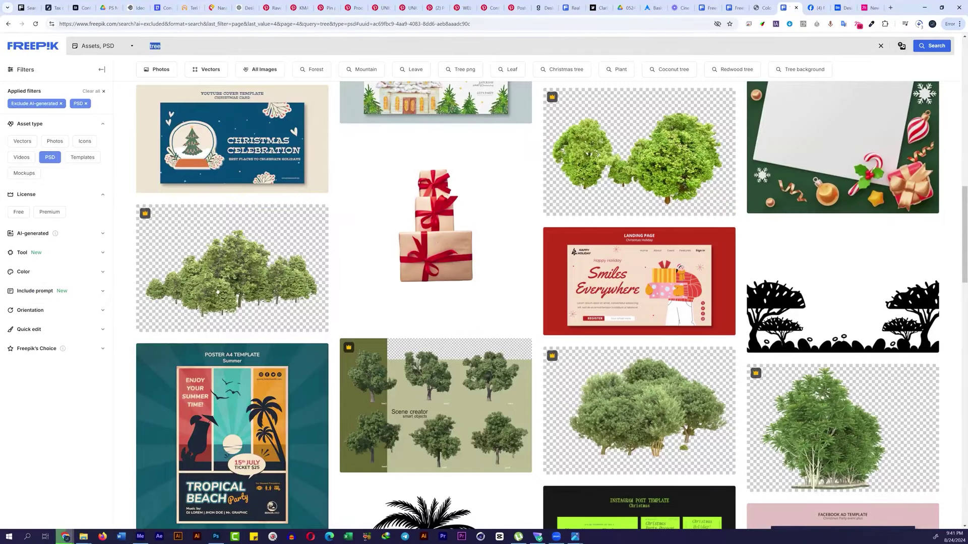
# Step: Search Freepik's PSD assets for "Tree branches" and look through the first three result pages
pyautogui.write('Tree branches')
pyautogui.press('Return')
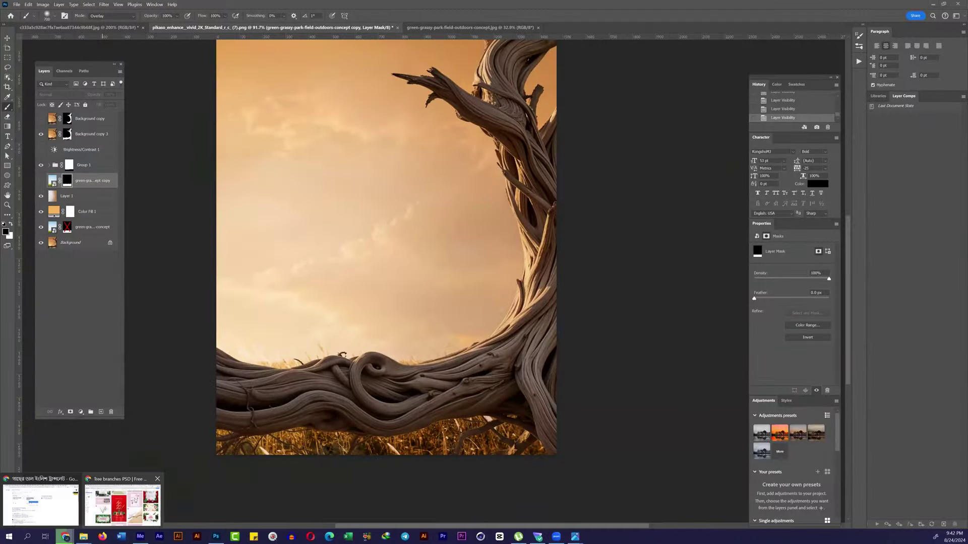
pyautogui.click(123, 504)
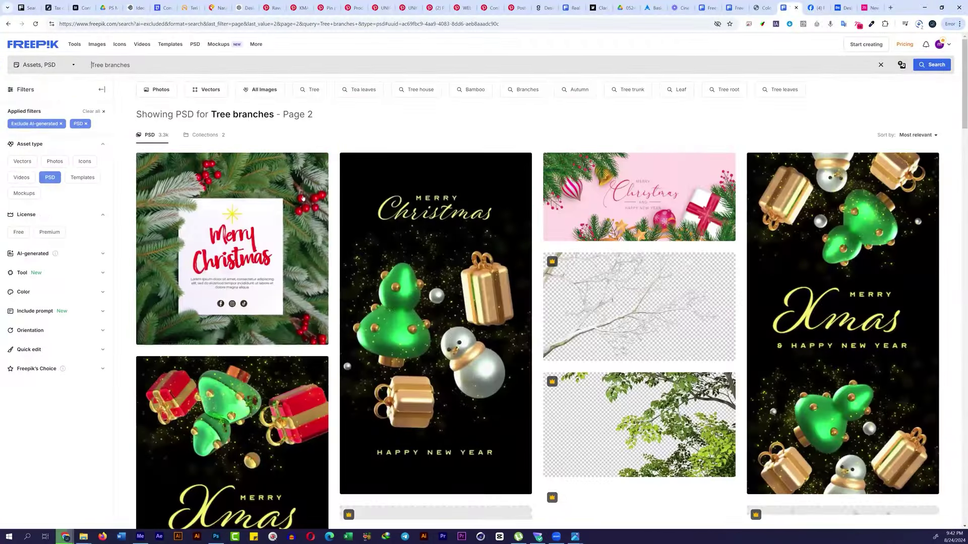
pyautogui.scroll(-20, 302, 197)
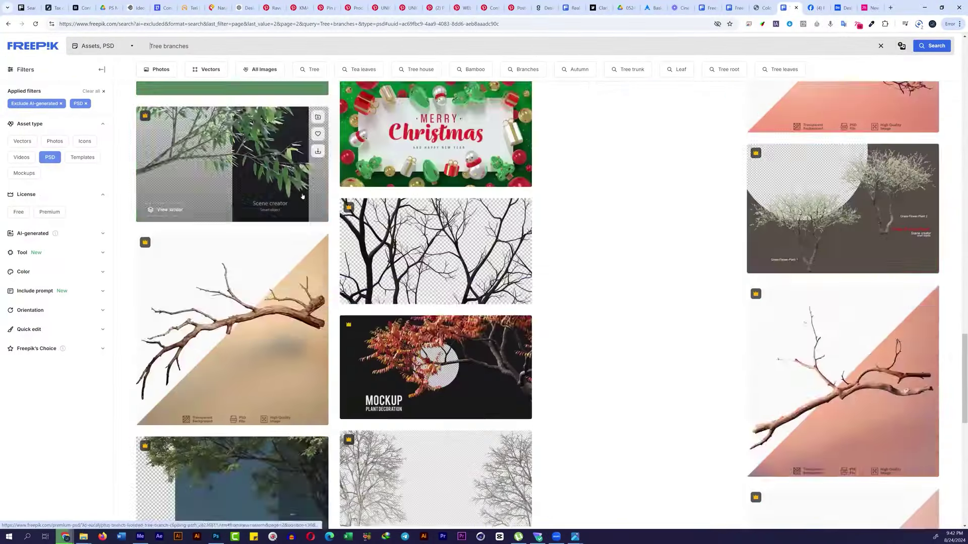
pyautogui.scroll(-10, 466, 409)
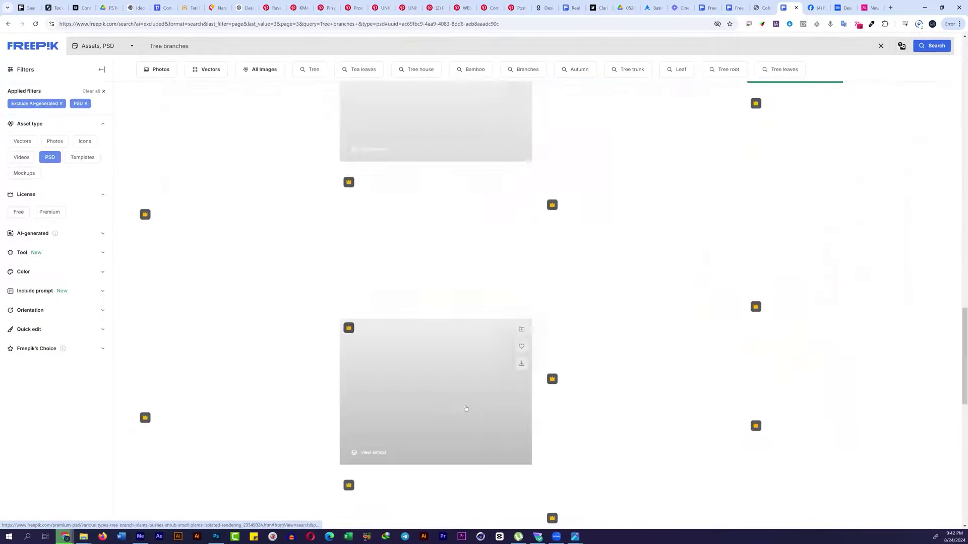
pyautogui.scroll(-10, 465, 408)
pyautogui.click(540, 450)
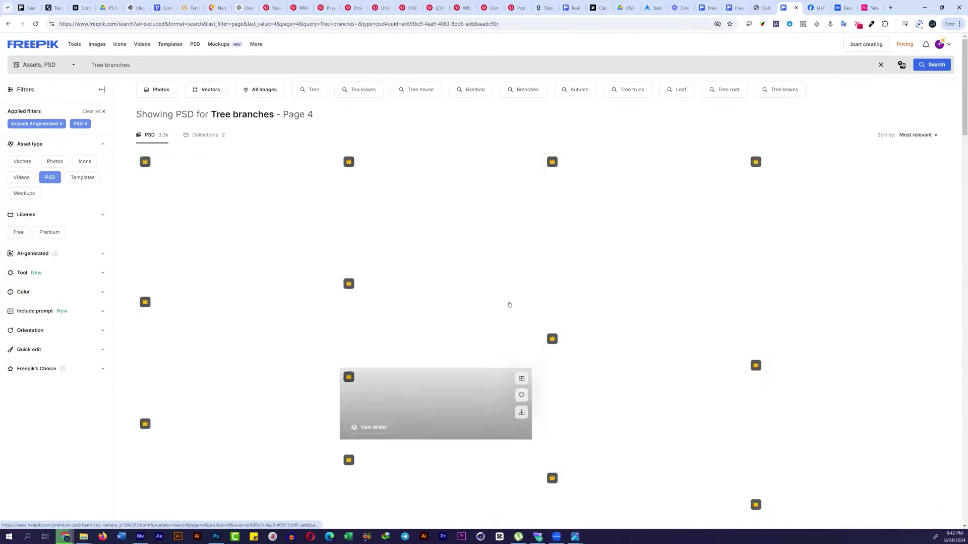
# Step: Examine the tree branch PSD results on pages 4 to 6 for usable isolated branches and foliage
pyautogui.scroll(-8, 509, 305)
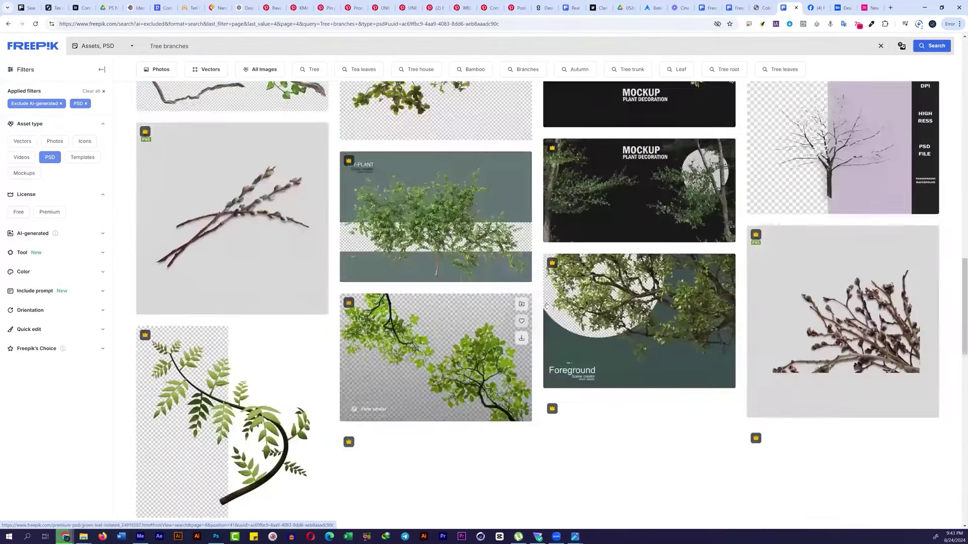
pyautogui.scroll(-10, 546, 305)
pyautogui.click(543, 332)
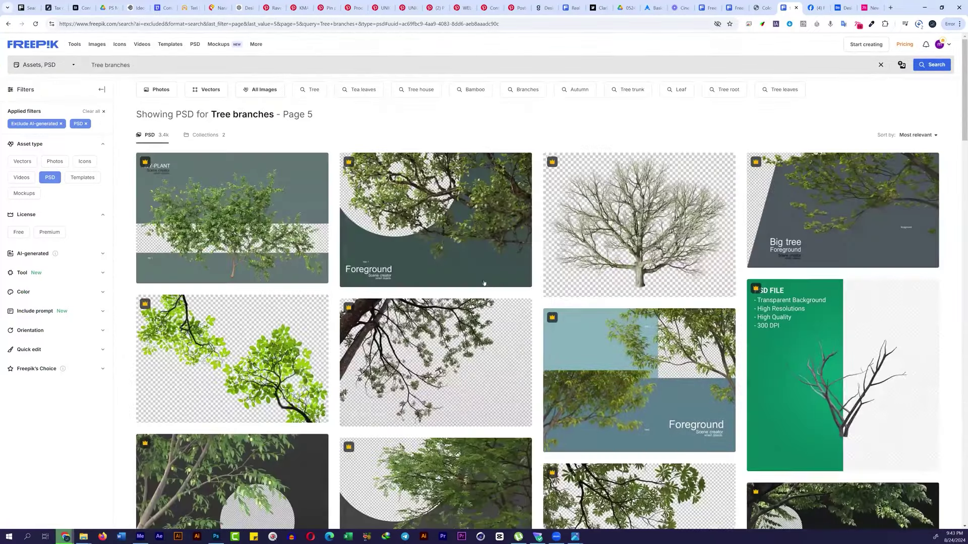
pyautogui.scroll(-10, 484, 283)
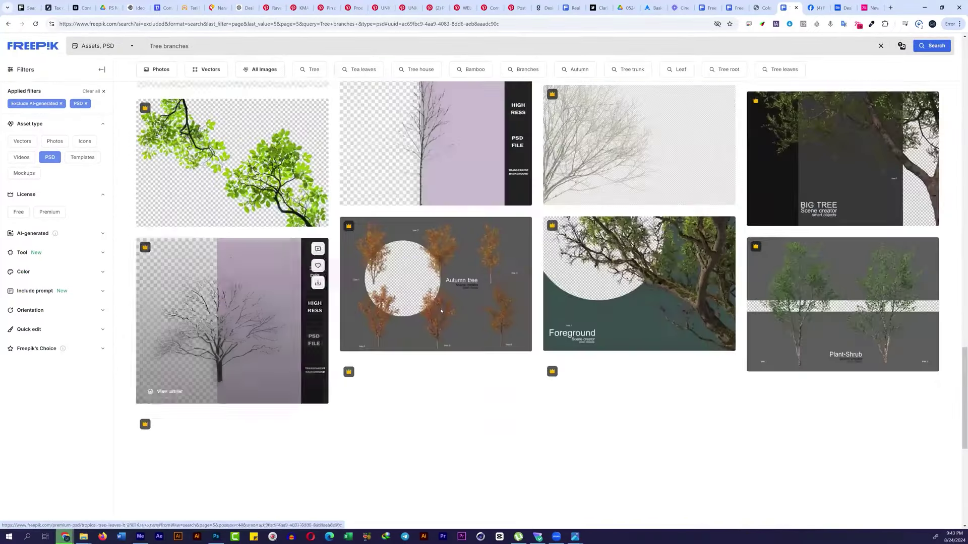
pyautogui.scroll(-5, 441, 311)
pyautogui.click(507, 326)
pyautogui.scroll(-15, 509, 312)
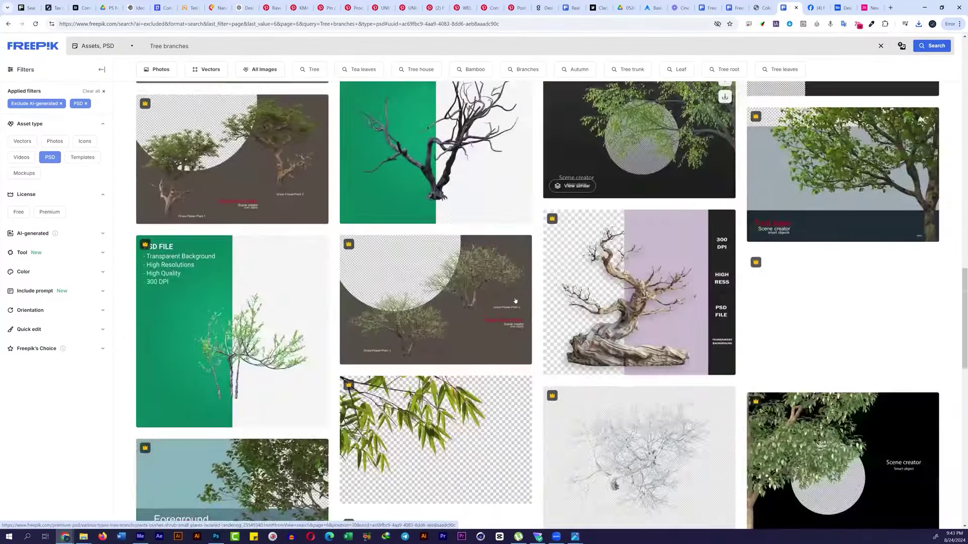
pyautogui.scroll(-10, 515, 301)
pyautogui.click(545, 478)
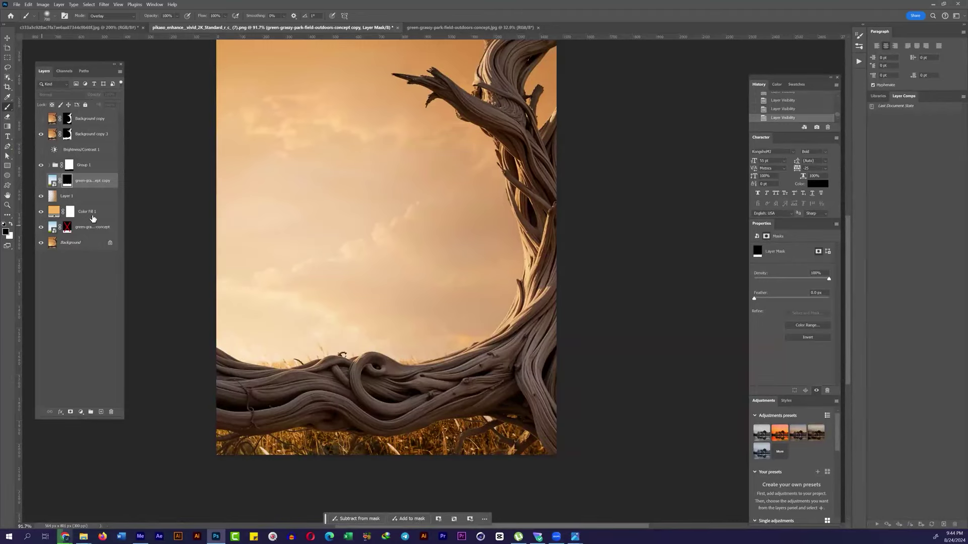
# Step: Return to Photoshop and move the original grassy field layer down out of the canvas with Free Transform
pyautogui.click(93, 227)
pyautogui.hotkey('ctrl', 't')
pyautogui.moveTo(356, 376); pyautogui.dragTo(357, 473)
pyautogui.press('Return')
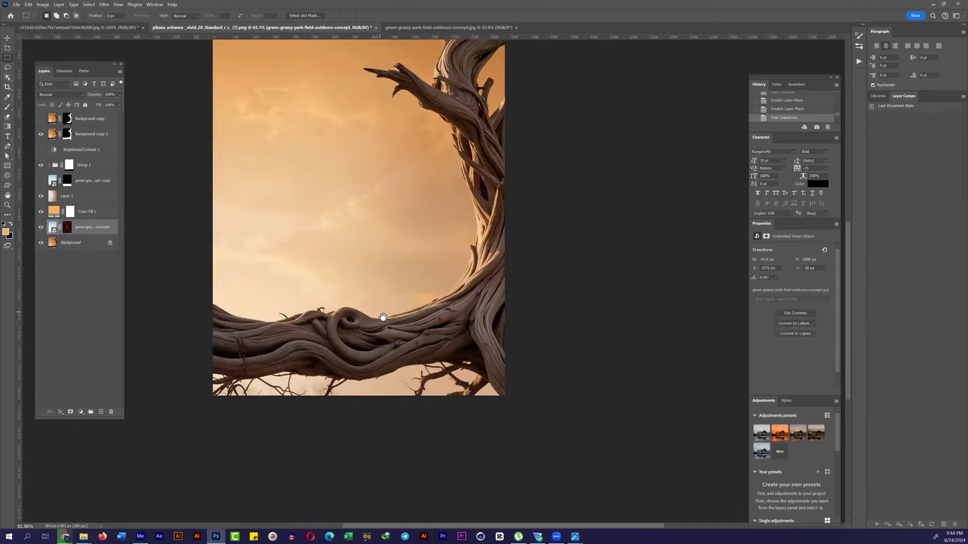
# Step: Select Group 1, lasso the lower part of the canvas under the roots and generate grass there with Generative Fill
pyautogui.scroll(2, 171, 397)
pyautogui.hotkey('alt', ']')
pyautogui.hotkey('alt', ']')
pyautogui.hotkey('alt', ']')
pyautogui.hotkey('alt', ']')
pyautogui.moveTo(228, 344); pyautogui.dragTo(595, 355)
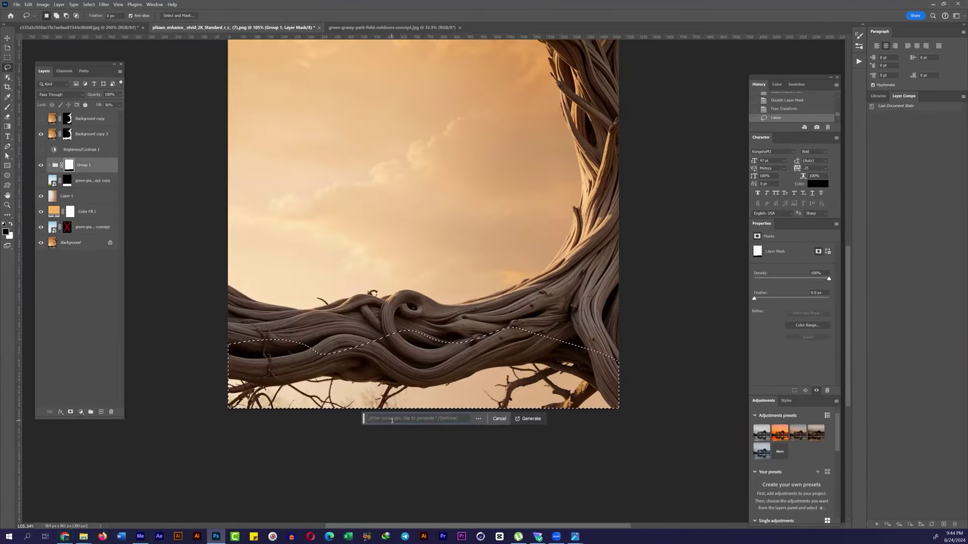
pyautogui.press('Return')
# Step: Switch to File Explorer and extract the downloaded grass and foliage archives in New folder (4)
pyautogui.moveTo(83, 536)
pyautogui.click(201, 504)
pyautogui.rightClick(648, 116)
pyautogui.click(458, 108)
pyautogui.rightClick(613, 94)
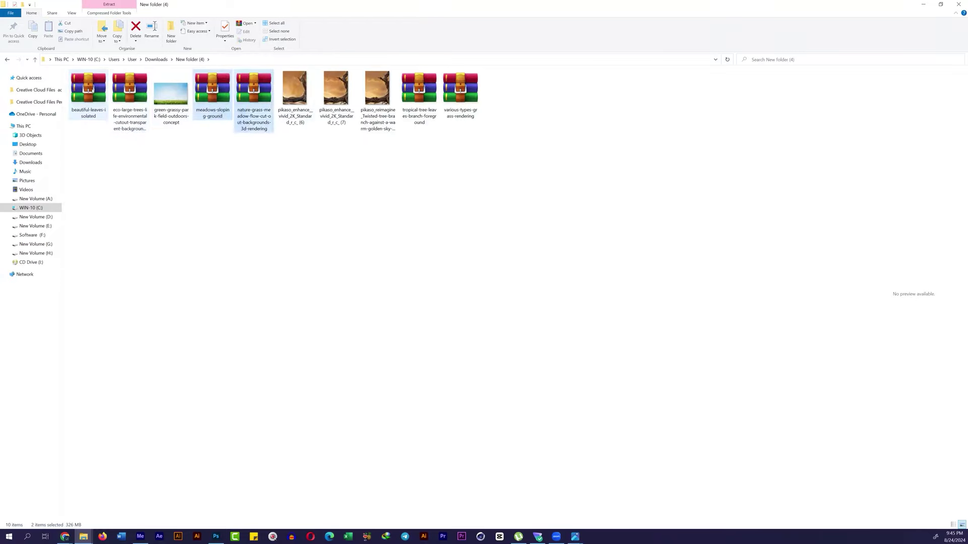
pyautogui.keyDown('ctrl'); pyautogui.click(433, 90); pyautogui.keyUp('ctrl')
pyautogui.keyDown('ctrl'); pyautogui.click(460, 90); pyautogui.keyUp('ctrl')
pyautogui.rightClick(467, 89)
pyautogui.click(486, 109)
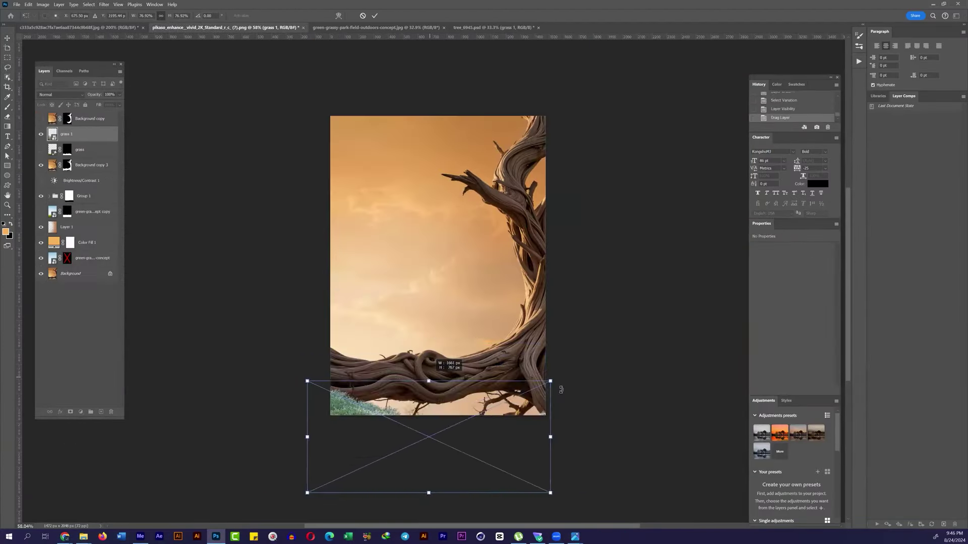
# Step: Fit the grass 1 cutout along the canvas's lower edge and scale down the tall feathery grass in Layer 2
pyautogui.moveTo(542, 383); pyautogui.dragTo(552, 397)
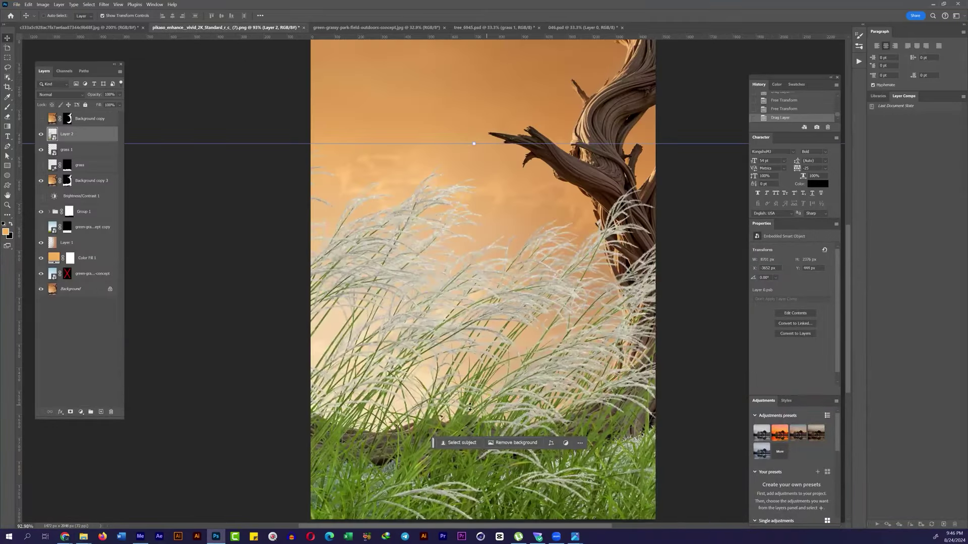
pyautogui.moveTo(475, 197); pyautogui.dragTo(471, 385)
pyautogui.press('Return')
# Step: Place the feathery grass layer behind the Background copy 3 tree, duplicate it sideways and resize the duplicate
pyautogui.moveTo(67, 133); pyautogui.dragTo(67, 180)
pyautogui.moveTo(478, 403); pyautogui.dragTo(559, 408)
pyautogui.moveTo(553, 357); pyautogui.dragTo(618, 298)
pyautogui.press('Return')
# Step: Paint black over the gray haze around the trunk and branches on Background copy 3's layer mask
pyautogui.keyDown('alt'); pyautogui.click(67, 164); pyautogui.keyUp('alt')
pyautogui.scroll(5, 559, 347)
pyautogui.press('l')
pyautogui.scroll(5, 529, 262)
pyautogui.moveTo(529, 262); pyautogui.dragTo(544, 131)
pyautogui.scroll(5, 299, 330)
pyautogui.moveTo(300, 330); pyautogui.dragTo(466, 84)
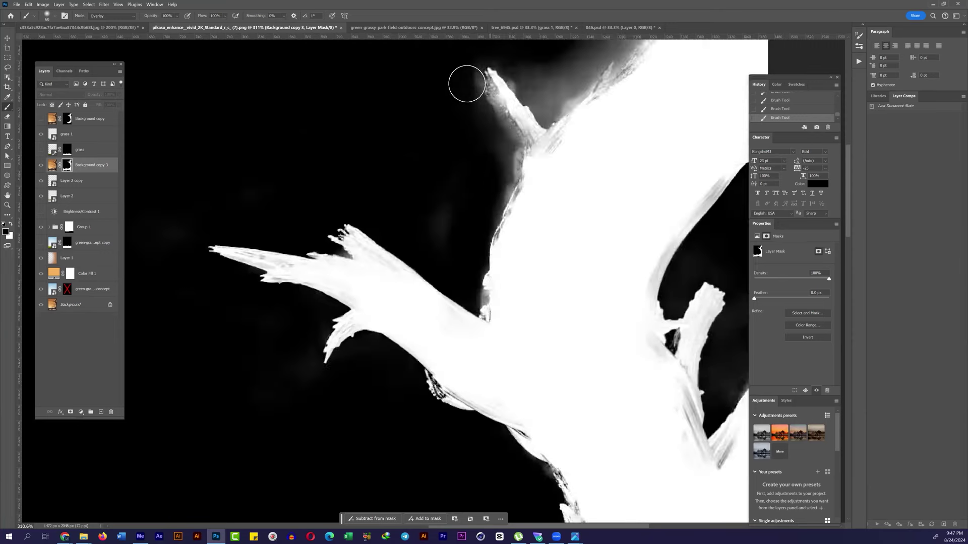
pyautogui.scroll(5, 540, 152)
pyautogui.keyDown('shift'); pyautogui.click(67, 164); pyautogui.keyUp('shift')
pyautogui.hotkey('ctrl', '0')
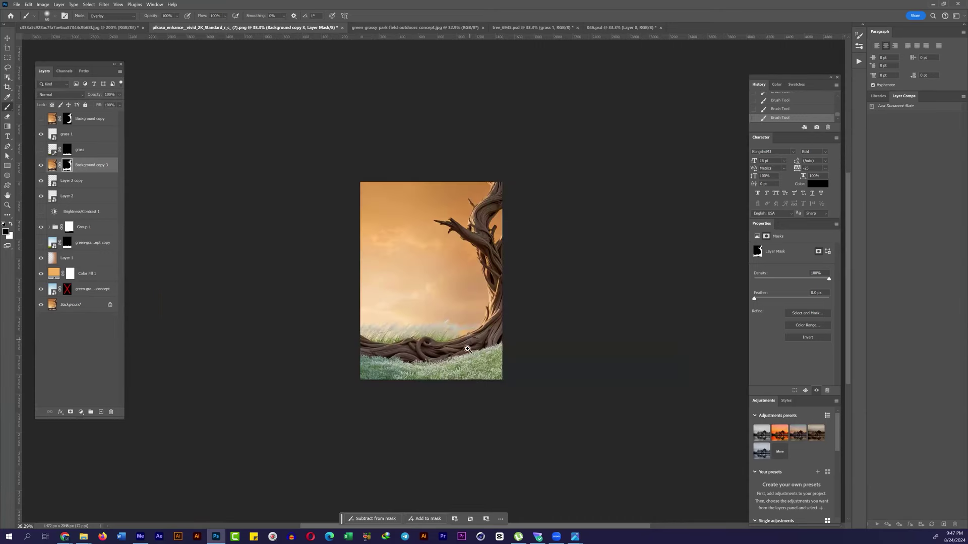
# Step: Trace the upper edge of the curved root with the Pen tool and convert the path to a selection
pyautogui.scroll(5, 460, 329)
pyautogui.press('p')
pyautogui.click(305, 392)
pyautogui.moveTo(422, 356); pyautogui.dragTo(450, 345)
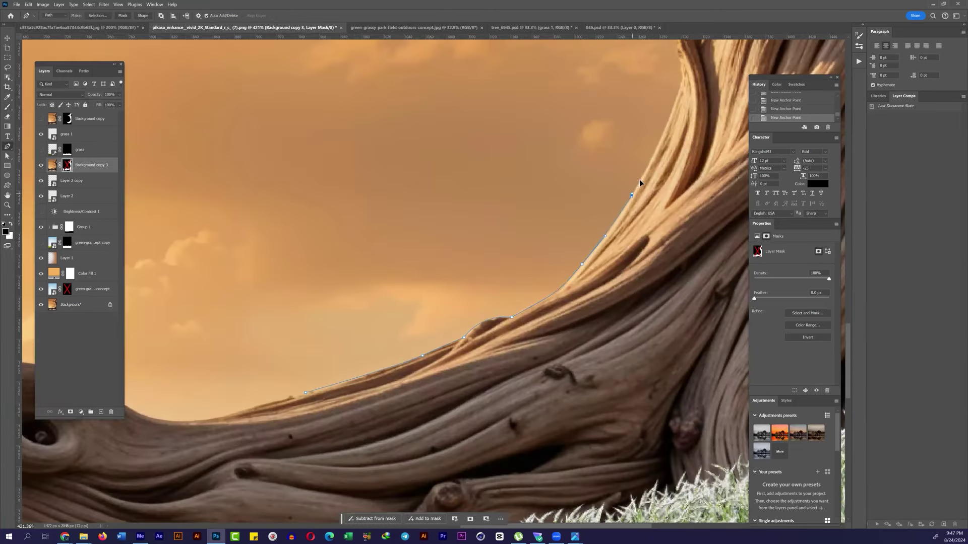
pyautogui.hotkey('ctrl', 'Return')
# Step: Re-enable Background copy 3's layer mask and feather the selection along the root
pyautogui.keyDown('shift'); pyautogui.click(67, 165); pyautogui.keyUp('shift')
pyautogui.press('m')
pyautogui.rightClick(365, 211)
pyautogui.click(393, 219)
pyautogui.press('Return')
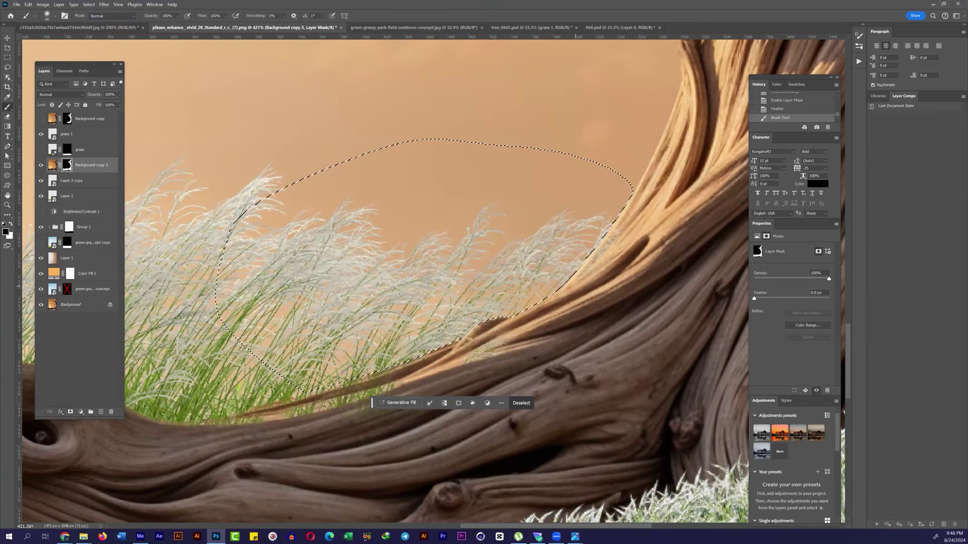
# Step: Clear the selection along the root and sample a pale peach sky tone as the foreground color
pyautogui.hotkey('ctrl', 'd')
pyautogui.hotkey('ctrl', '0')
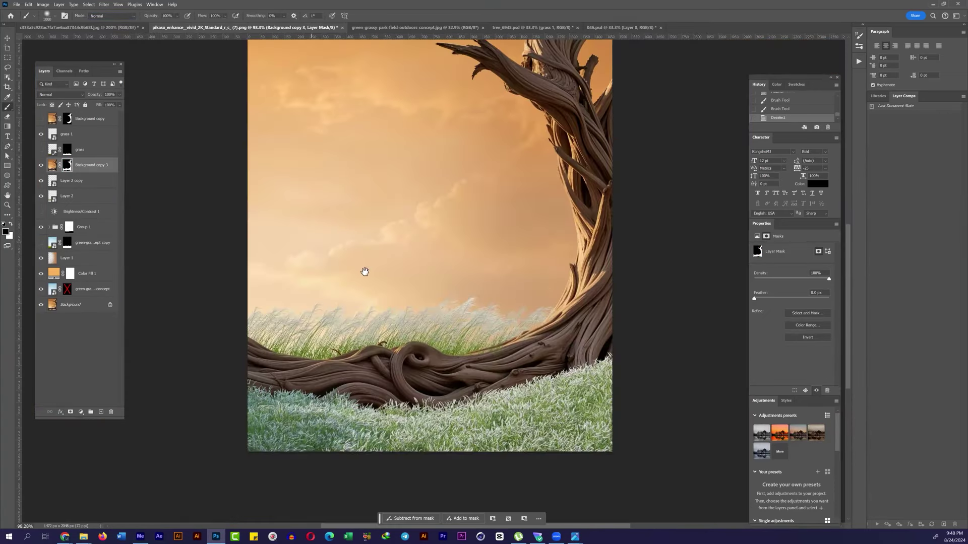
pyautogui.scroll(3, 536, 361)
pyautogui.click(5, 231)
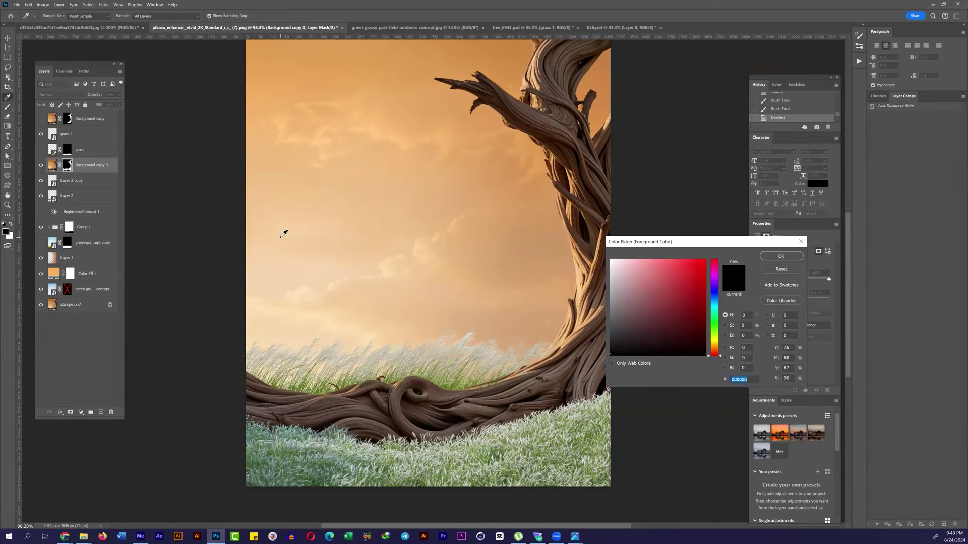
pyautogui.press('Return')
# Step: Add a new layer above grass 1, brush the peach tone over the foreground grass, clip it to grass 1 and use Soft Light
pyautogui.hotkey('ctrl', 'shift', 'alt', 'n')
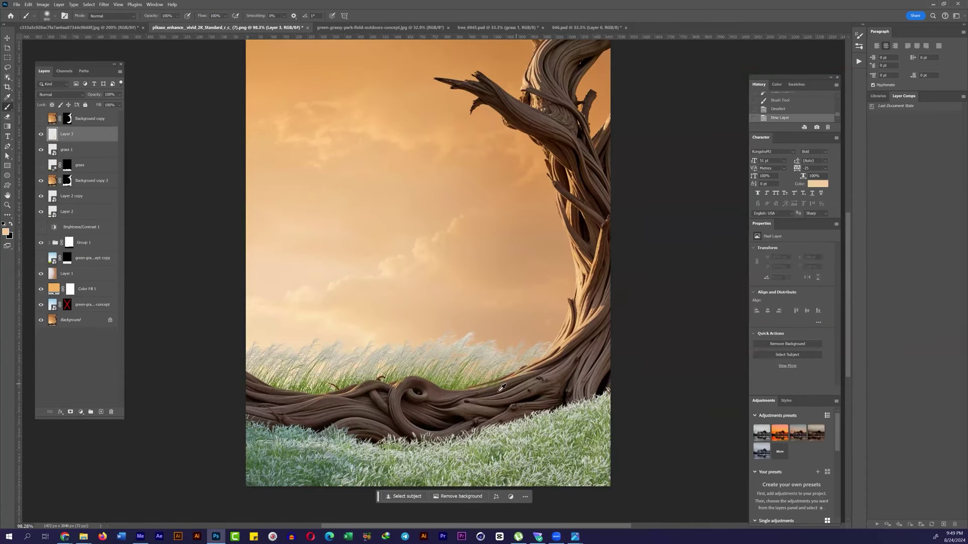
pyautogui.moveTo(383, 413); pyautogui.dragTo(580, 383)
pyautogui.hotkey('ctrl', 'alt', 'g')
pyautogui.click(41, 135)
pyautogui.click(41, 134)
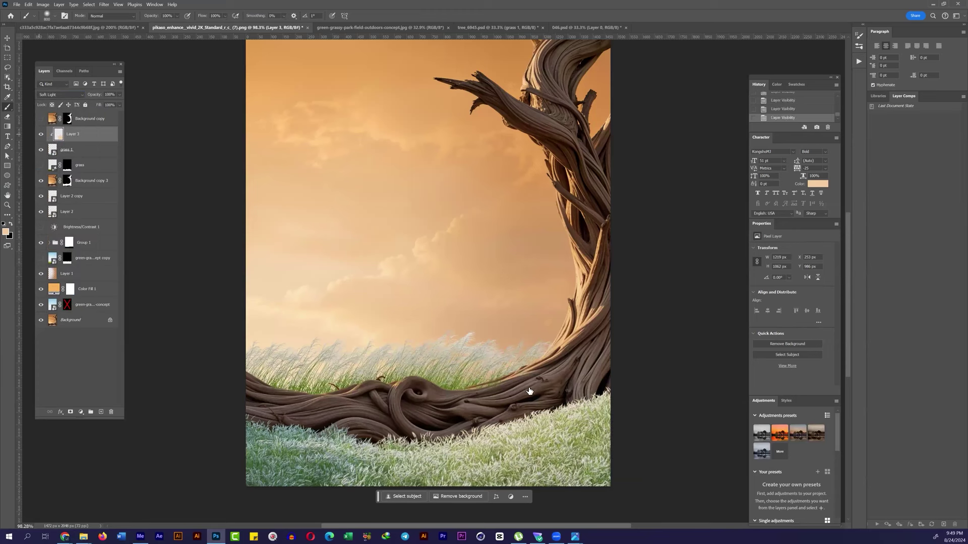
# Step: Clip a Brightness/Contrast adjustment with Brightness about 24 to the foreground grass, then invert its mask and reveal it on the grass beside the trunk
pyautogui.click(80, 412)
pyautogui.click(103, 294)
pyautogui.hotkey('ctrl', 'alt', 'g')
pyautogui.moveTo(790, 270); pyautogui.dragTo(797, 270)
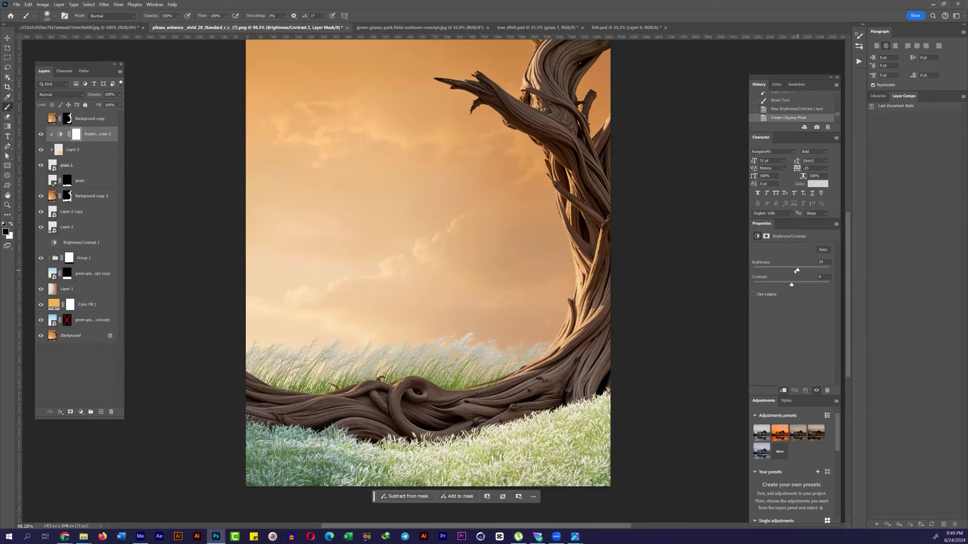
pyautogui.hotkey('ctrl', 'i')
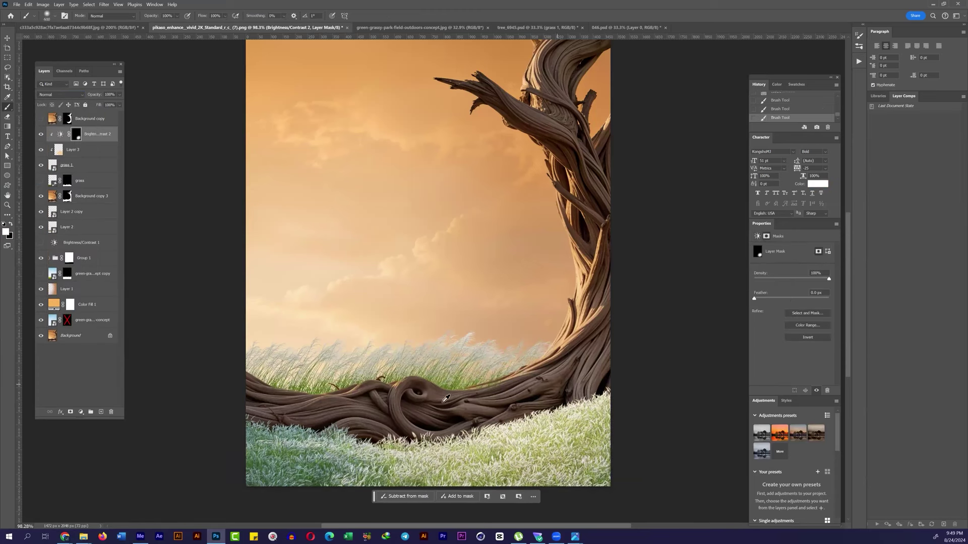
# Step: Widen Layer 3's painted glow to about 125% and clip a Color Balance to grass 1, shifting midtones toward red and yellow
pyautogui.scroll(-3, 522, 405)
pyautogui.hotkey('alt', '[')
pyautogui.hotkey('ctrl', 't')
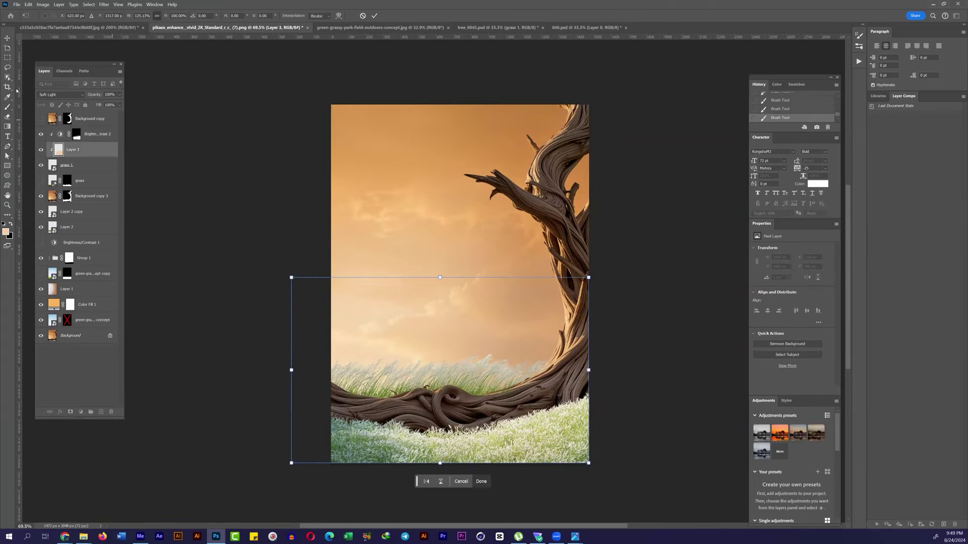
pyautogui.press('Return')
pyautogui.scroll(2, 471, 352)
pyautogui.hotkey('ctrl', 'b')
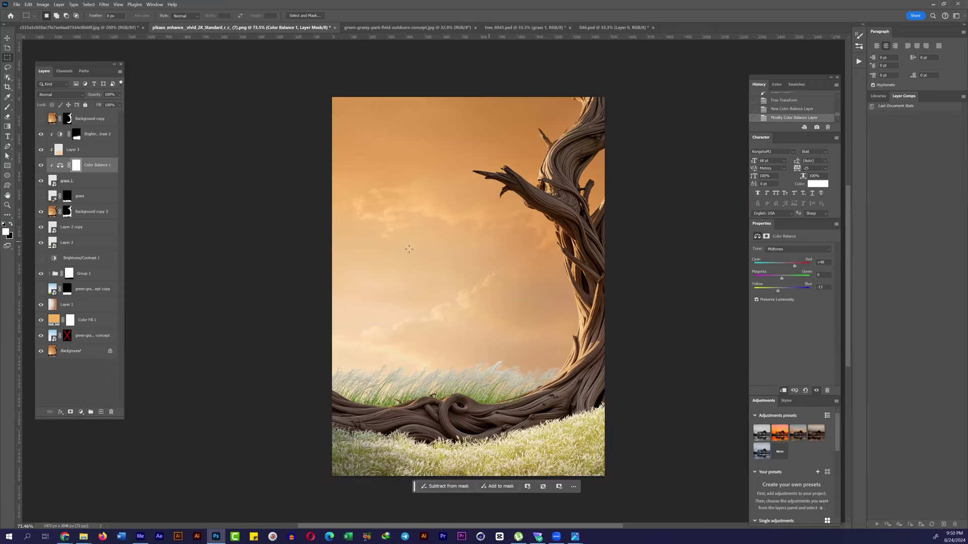
# Step: Group Layer 2 and Layer 2 copy, the feathery grass behind the root, and add a layer mask to the group
pyautogui.click(72, 227)
pyautogui.keyDown('shift'); pyautogui.click(67, 243); pyautogui.keyUp('shift')
pyautogui.hotkey('ctrl', 'g')
pyautogui.click(70, 411)
pyautogui.click(77, 242)
pyautogui.press('v')
pyautogui.moveTo(560, 364); pyautogui.dragTo(476, 398)
# Step: Clip a Color Balance to the feathery grass group with red +32 and more yellow, and move Color Balance 1 above Layer 3
pyautogui.hotkey('ctrl', 'alt', 'shift', 'b')
pyautogui.click(783, 390)
pyautogui.press('Delete')
pyautogui.hotkey('ctrl', 'b')
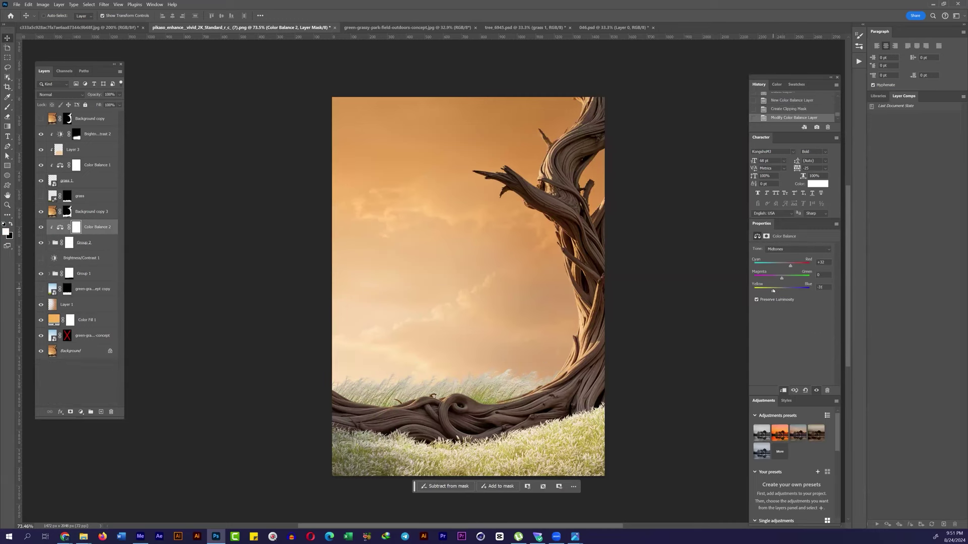
pyautogui.scroll(2, 524, 344)
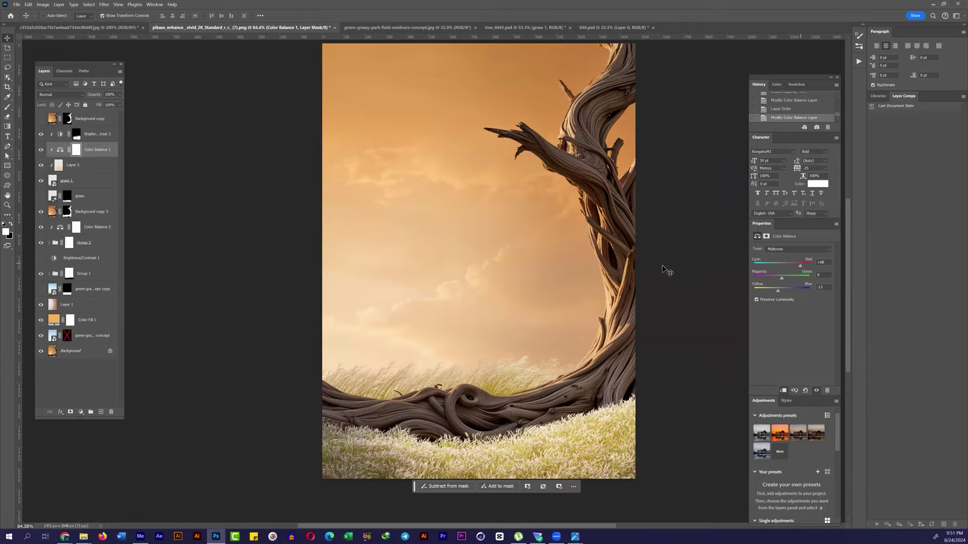
# Step: Bring the leafy tree cutout into the composite, release its clipping mask and convert it to a smart object
pyautogui.click(83, 537)
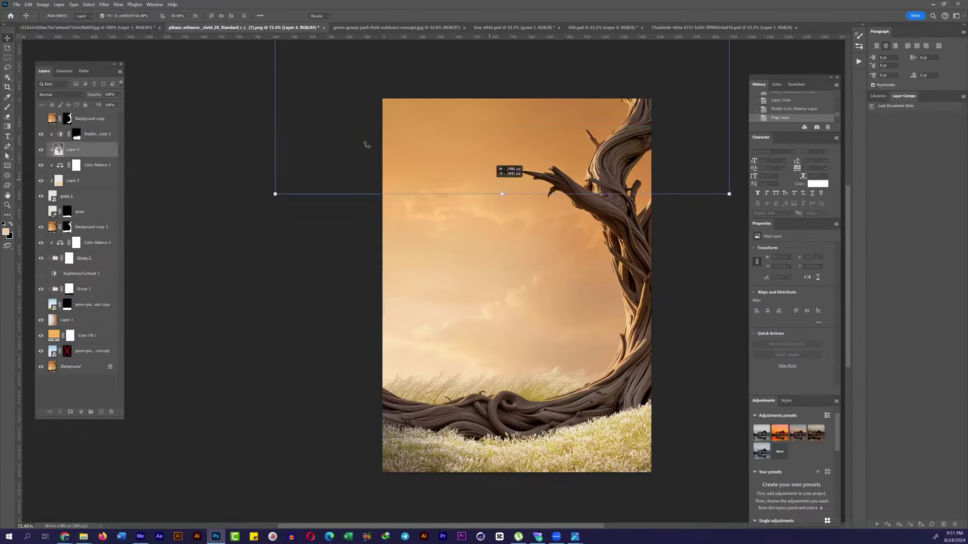
pyautogui.rightClick(102, 149)
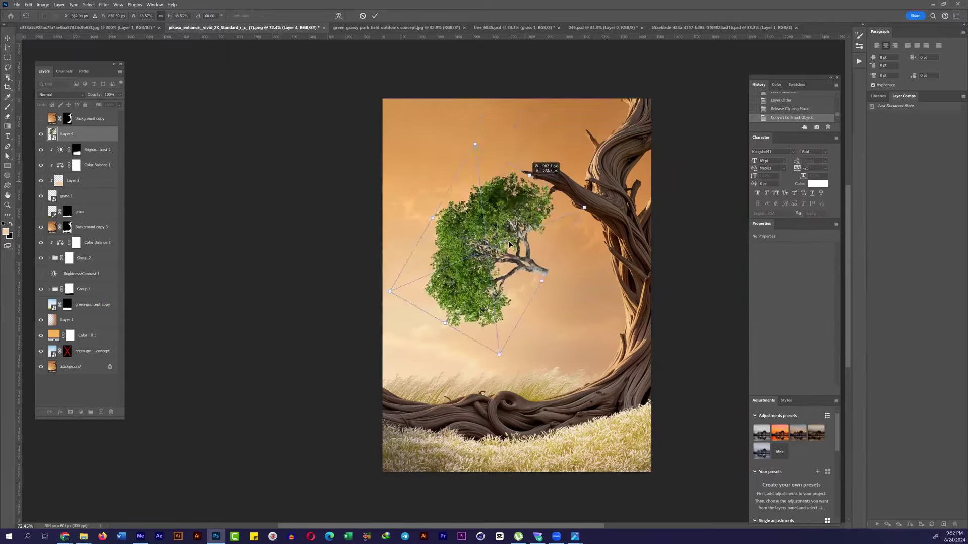
# Step: Scale down and rotate the leafy tree, placing its base against the upper part of the twisted trunk
pyautogui.moveTo(564, 129); pyautogui.dragTo(488, 91)
pyautogui.moveTo(545, 110); pyautogui.dragTo(524, 101)
pyautogui.moveTo(499, 166); pyautogui.dragTo(592, 81)
pyautogui.scroll(3, 601, 165)
pyautogui.scroll(3, 601, 165)
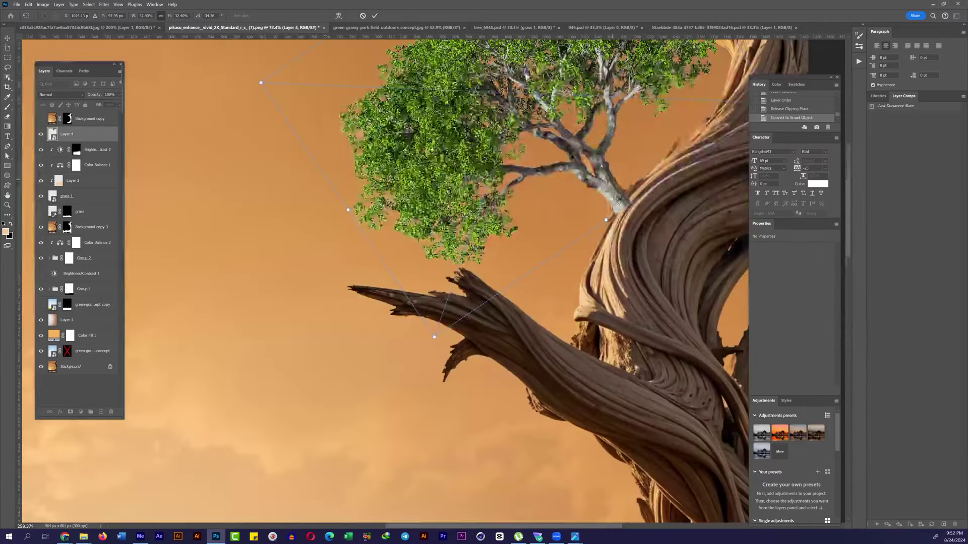
pyautogui.moveTo(685, 113); pyautogui.dragTo(703, 146)
pyautogui.scroll(-2, 588, 222)
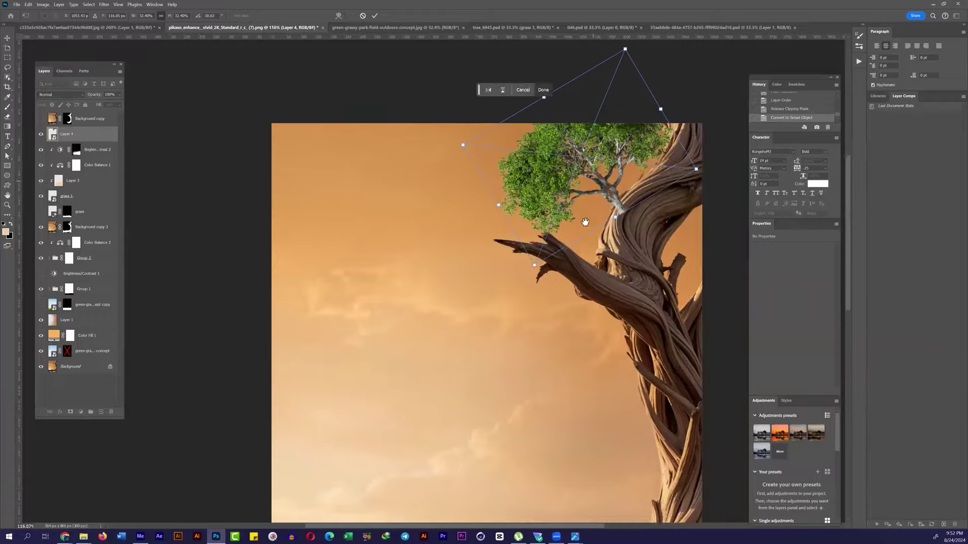
# Step: Move and transform the leafy tree so its cut trunk base sits on the broken branch
pyautogui.scroll(3, 588, 222)
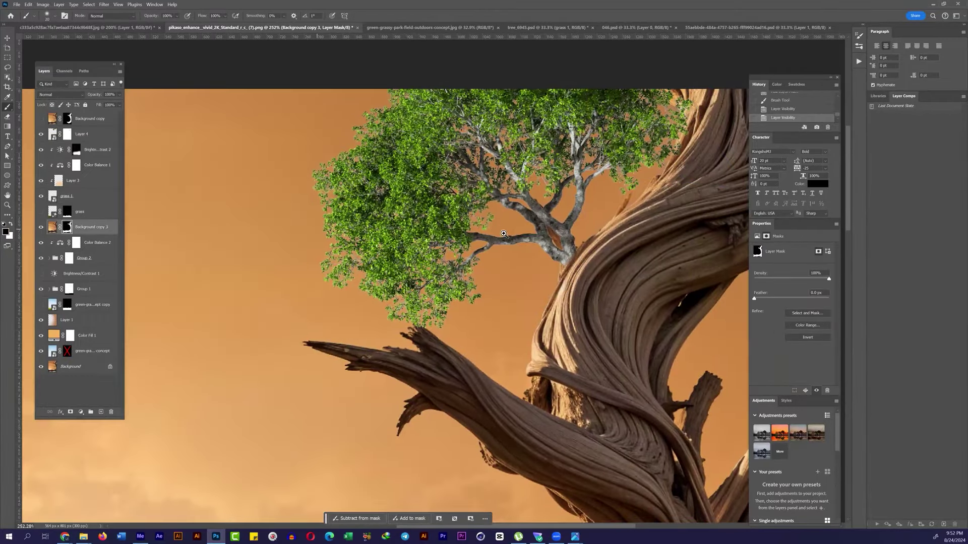
pyautogui.scroll(2, 534, 237)
pyautogui.moveTo(679, 197); pyautogui.dragTo(423, 301)
pyautogui.hotkey('ctrl', 't')
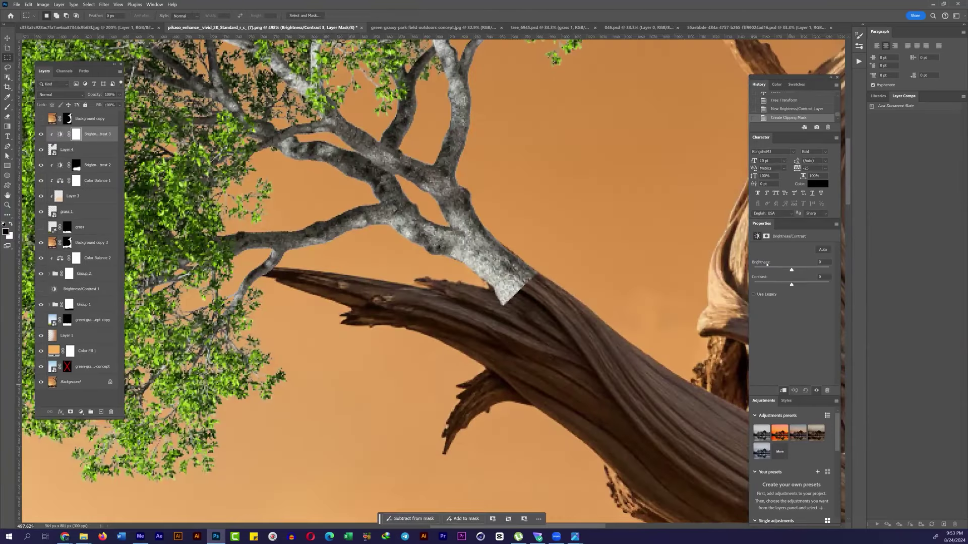
# Step: Set the leafy tree's clipped Brightness/Contrast to Brightness -150 and add a Color Balance shifting its midtones toward red
pyautogui.moveTo(767, 264); pyautogui.dragTo(726, 264)
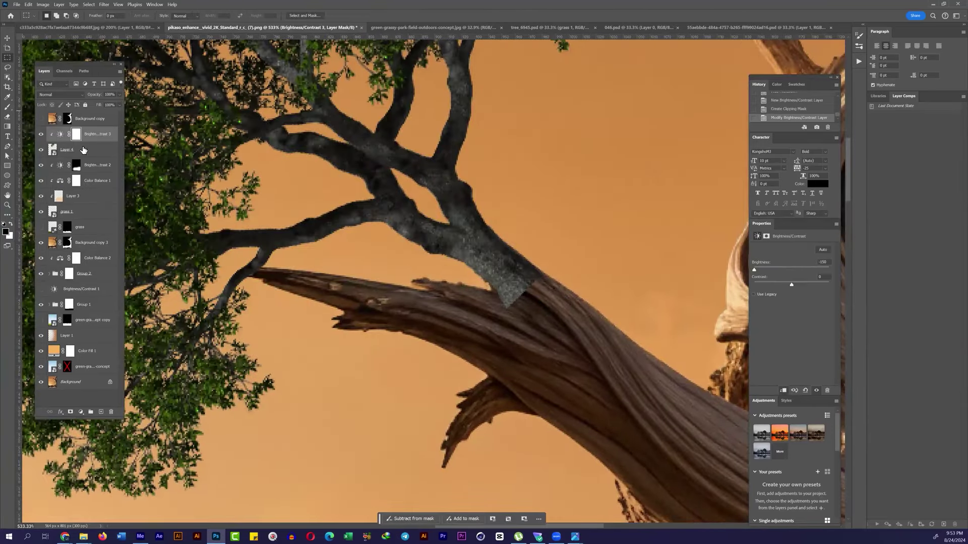
pyautogui.click(81, 412)
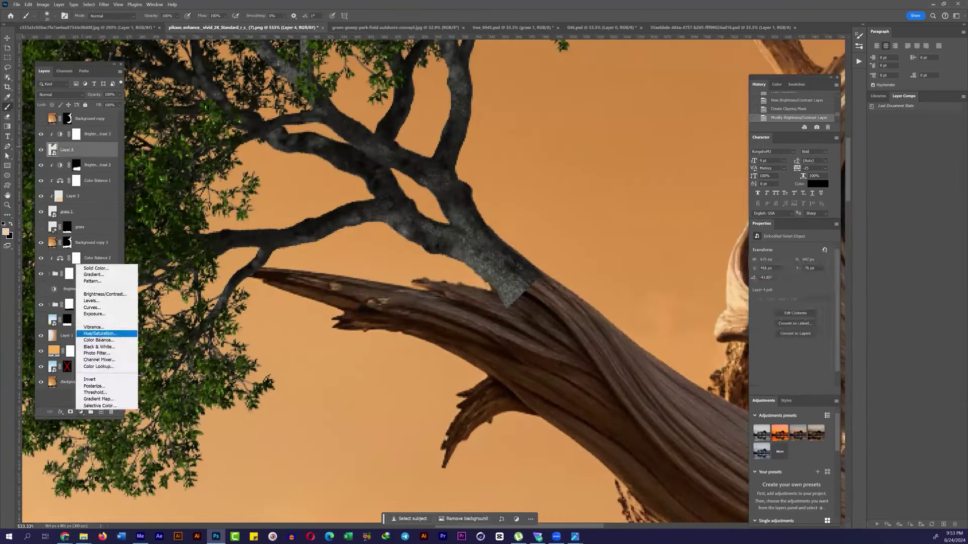
pyautogui.click(99, 340)
pyautogui.moveTo(782, 266); pyautogui.dragTo(797, 266)
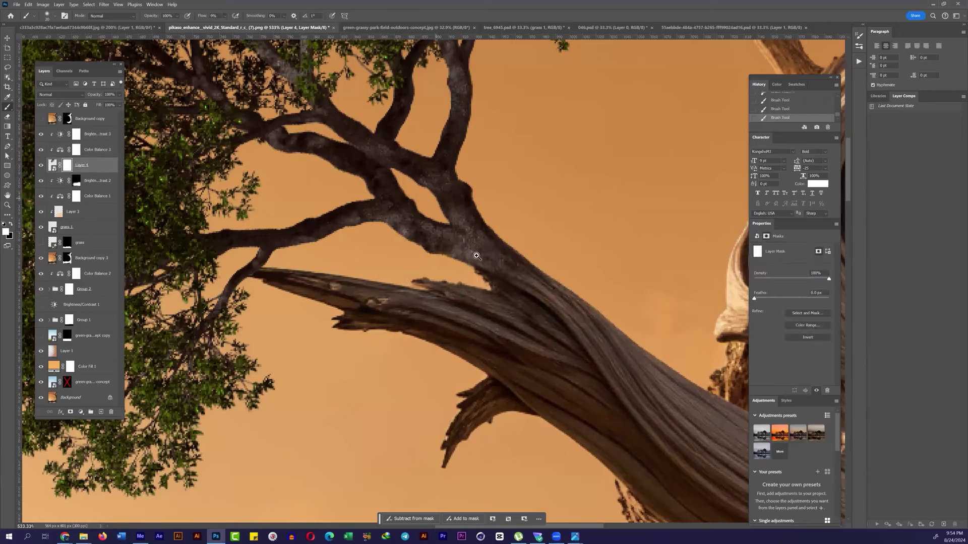
# Step: Try fading the outer foliage with black strokes on Layer 4's mask, and undo the strokes
pyautogui.press('x')
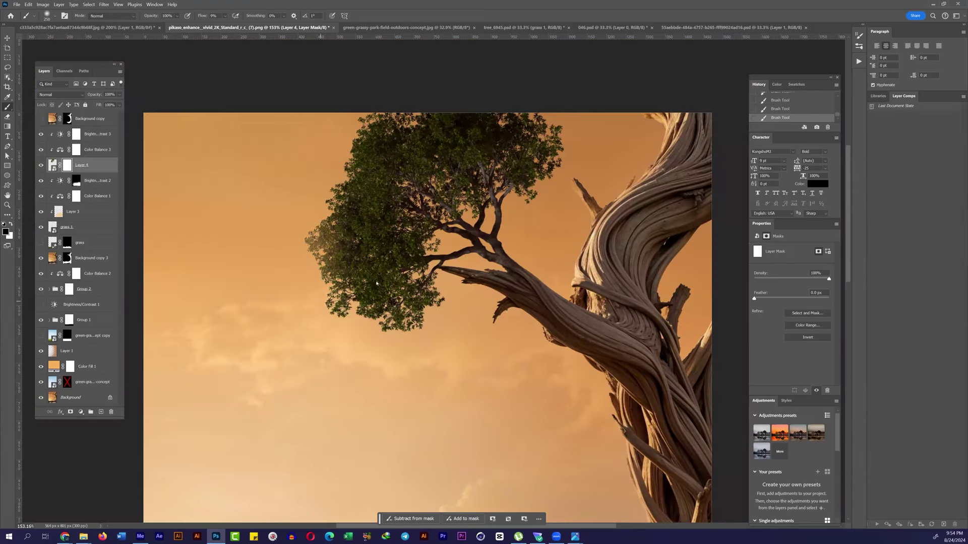
pyautogui.moveTo(376, 284); pyautogui.dragTo(457, 355)
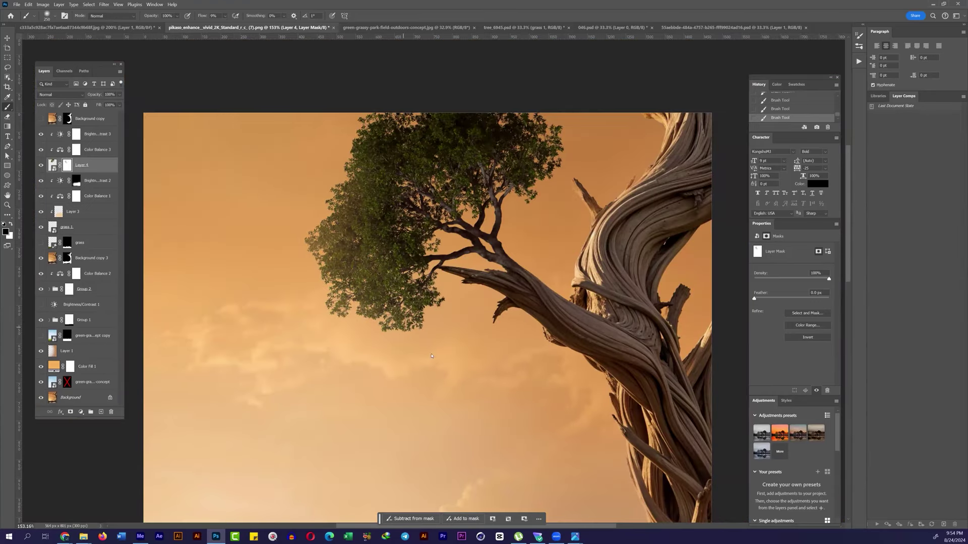
pyautogui.moveTo(313, 328); pyautogui.dragTo(362, 244)
pyautogui.hotkey('ctrl', 'z')
pyautogui.hotkey('ctrl', 'z')
pyautogui.hotkey('ctrl', 'z')
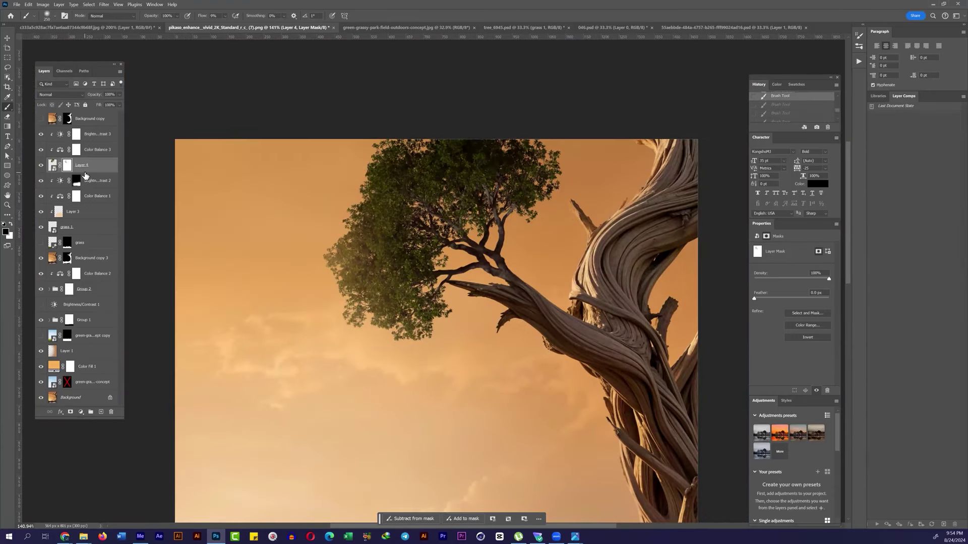
# Step: Paint black on the Brightness/Contrast 3 mask over the foliage facing the open sky to brighten those leaves
pyautogui.click(100, 137)
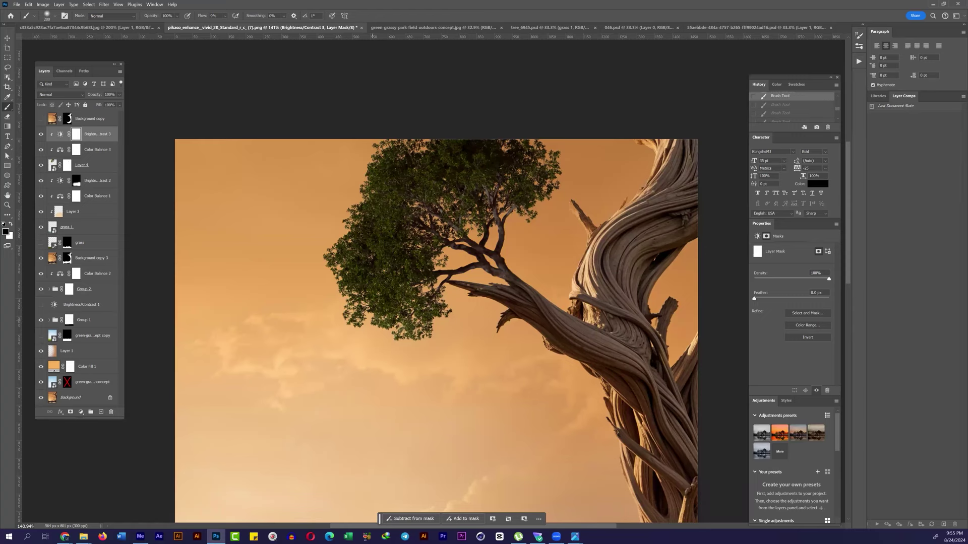
pyautogui.moveTo(378, 318); pyautogui.dragTo(348, 242)
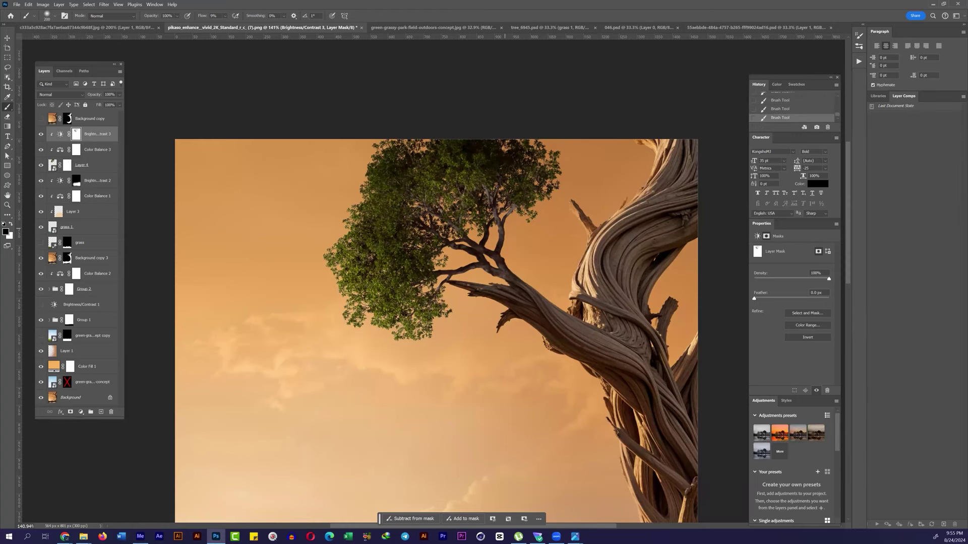
pyautogui.hotkey('ctrl', '-')
pyautogui.hotkey('ctrl', '-')
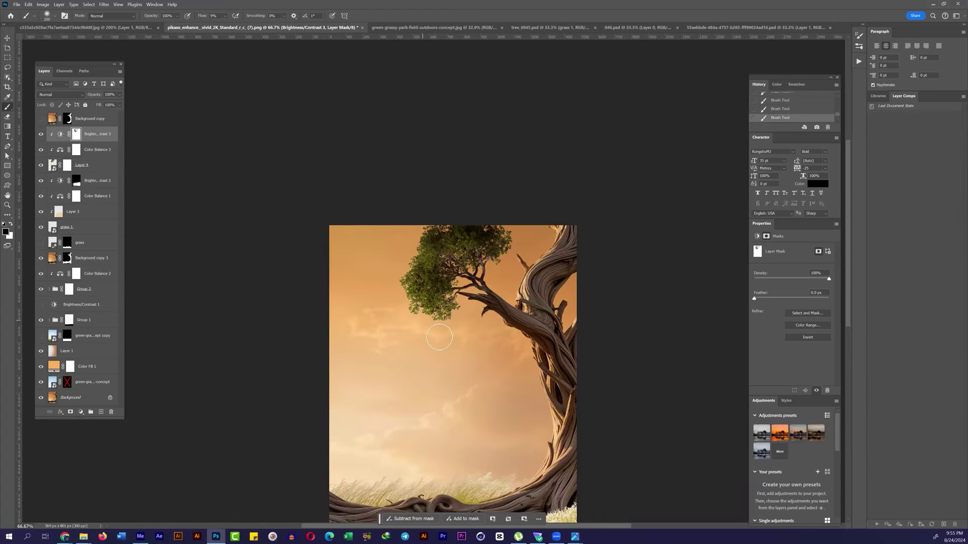
pyautogui.scroll(-3, 494, 271)
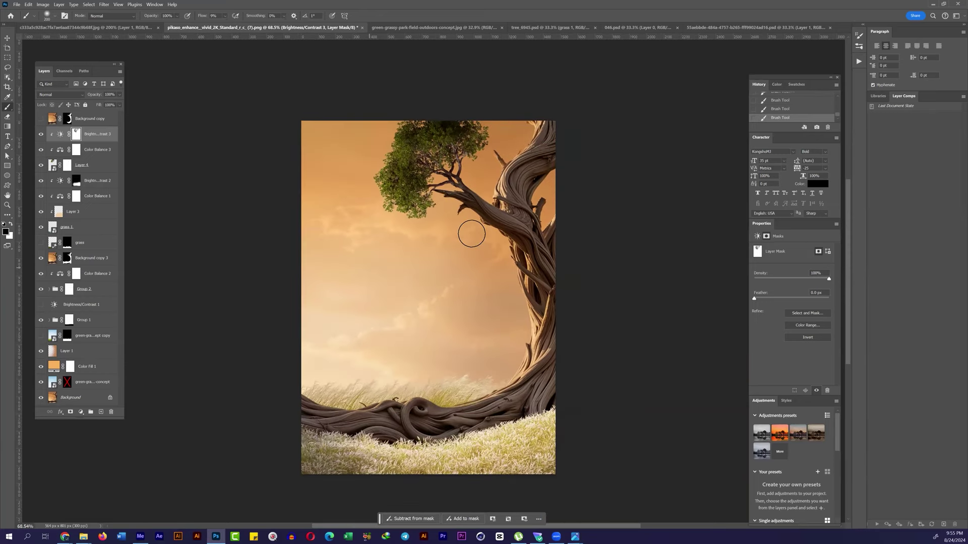
# Step: Clip a Curves adjustment to the Background copy 3 tree and adjust its tones
pyautogui.click(91, 258)
pyautogui.click(80, 411)
pyautogui.click(101, 310)
pyautogui.hotkey('ctrl', 'alt', 'g')
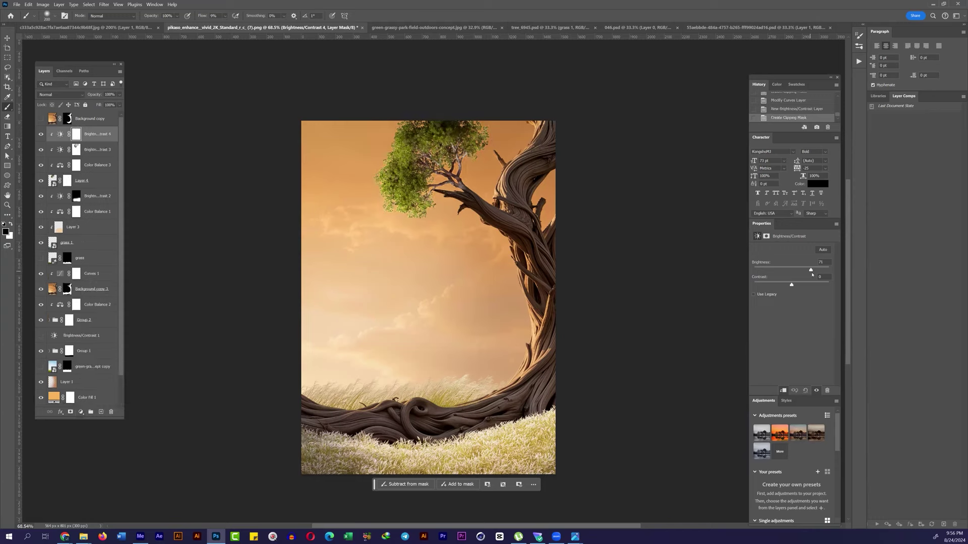
# Step: Add an Exposure adjustment of +0.24, invert its mask and paint white over the lower sky to create a soft glow
pyautogui.click(81, 411)
pyautogui.click(99, 313)
pyautogui.hotkey('ctrl', 'i')
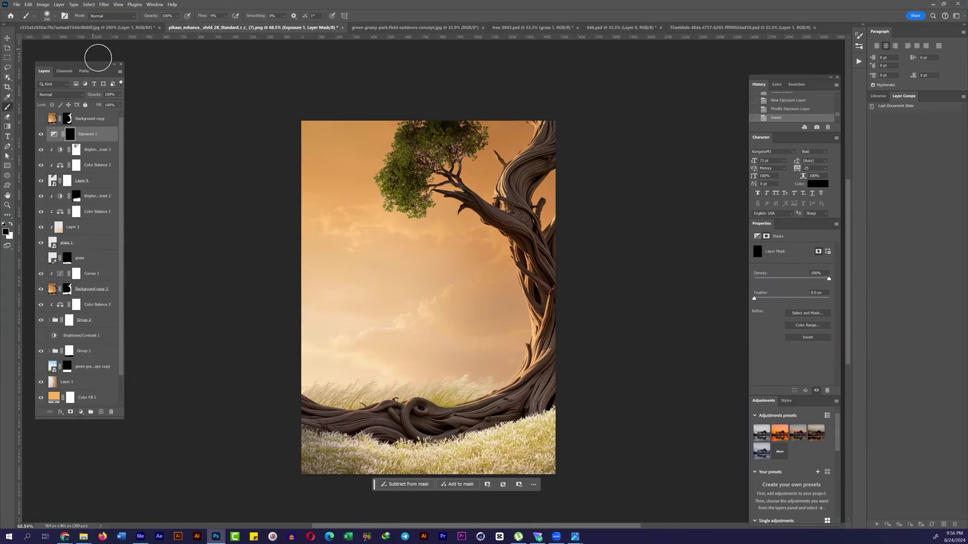
pyautogui.press('x')
pyautogui.moveTo(320, 310)
pyautogui.mouseDown()
pyautogui.moveTo(352, 319)
pyautogui.moveTo(310, 332)
pyautogui.moveTo(350, 338)
pyautogui.mouseUp()
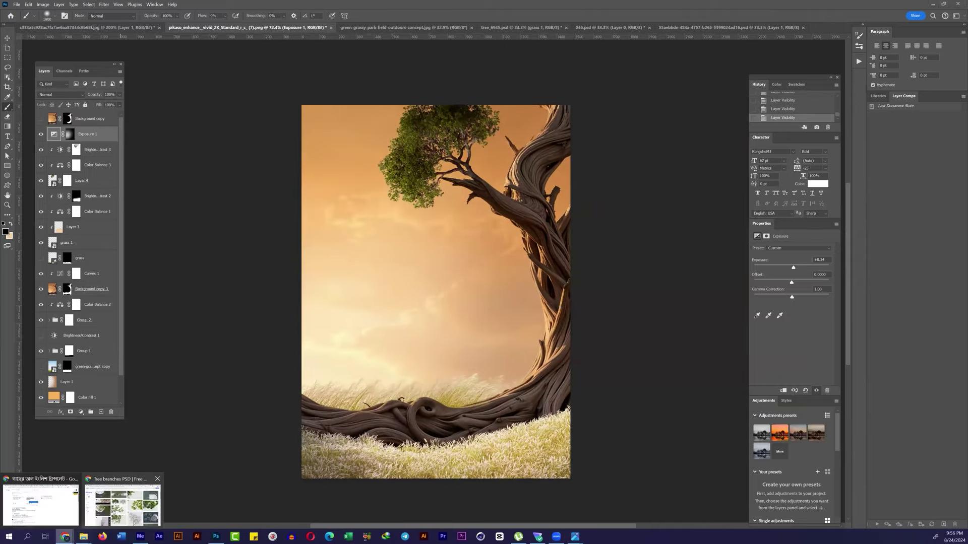
# Step: Switch to Chrome and run a new search of Freepik's PSD assets in place of the tree branches query
pyautogui.click(110, 520)
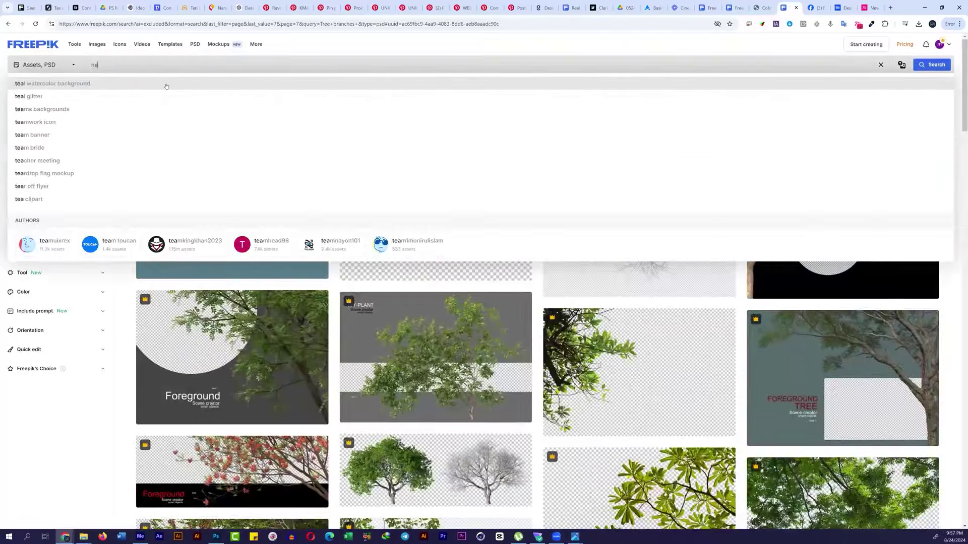
pyautogui.write('ct')
pyautogui.press('Return')
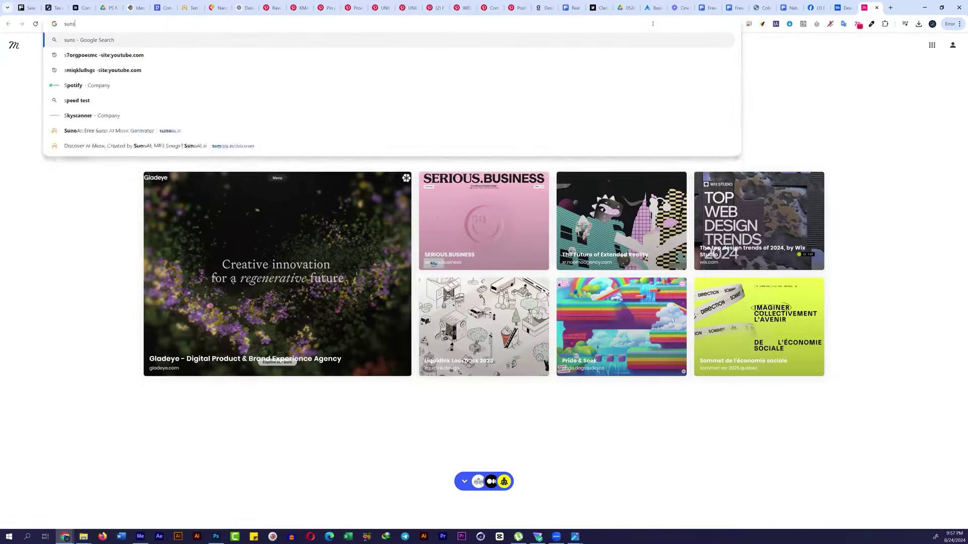
# Step: Search Google Images for "sunscreen png" and open the orange Sun Protection 50 tube from PNGEgg
pyautogui.press('Return')
pyautogui.click(197, 93)
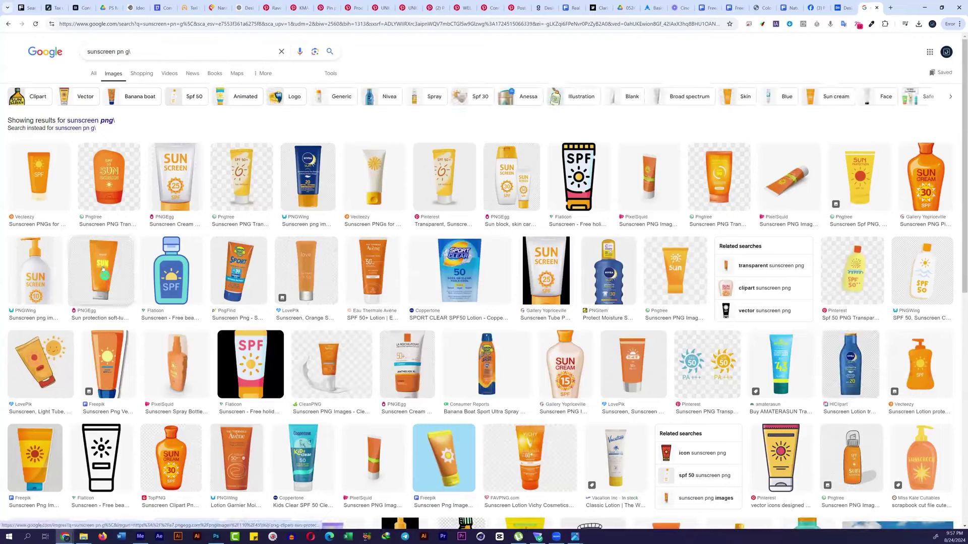
pyautogui.click(102, 270)
pyautogui.click(761, 144)
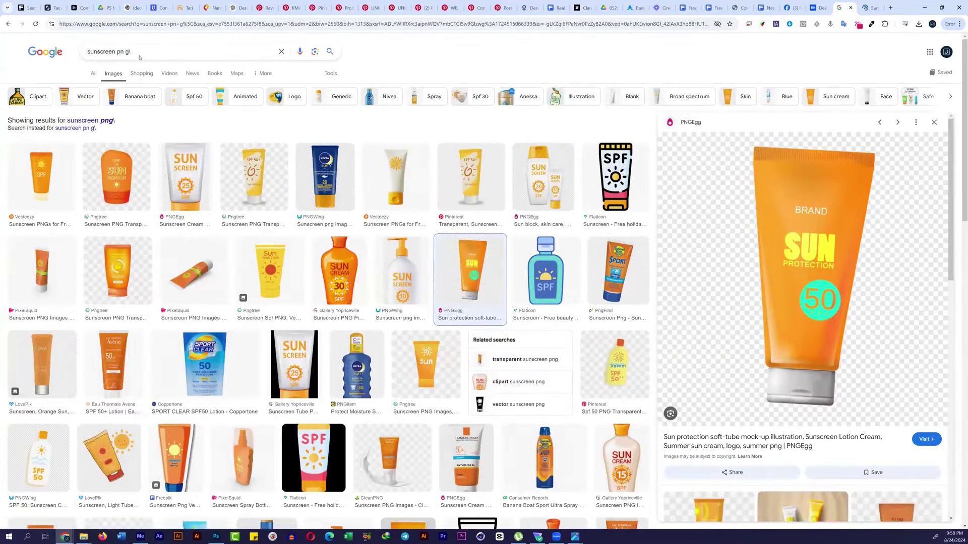
# Step: Shorten the image search to "sunscreen" and preview the orange La Clinica Sunscreen Lotion SPF 50+ tube
pyautogui.click(83, 121)
pyautogui.doubleClick(121, 52)
pyautogui.press('BackSpace')
pyautogui.press('Return')
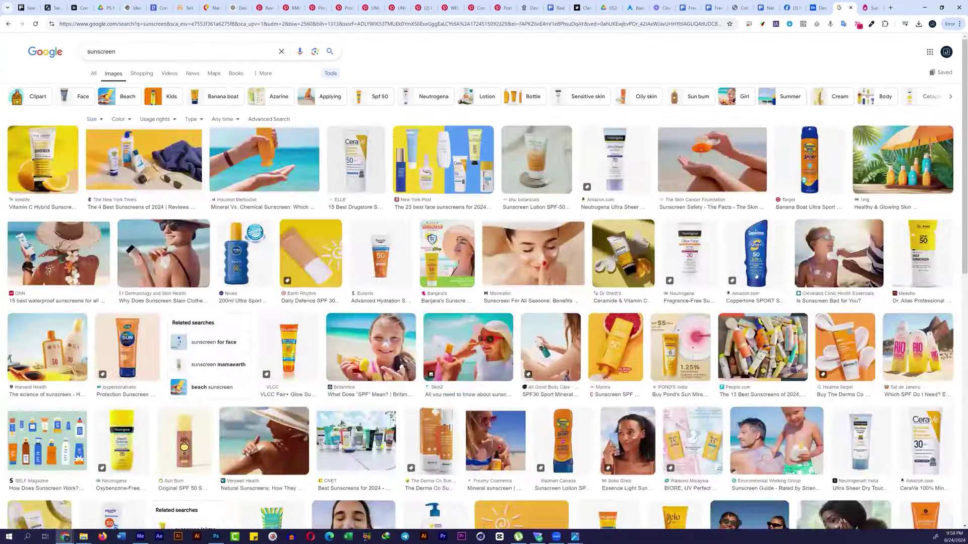
pyautogui.click(749, 236)
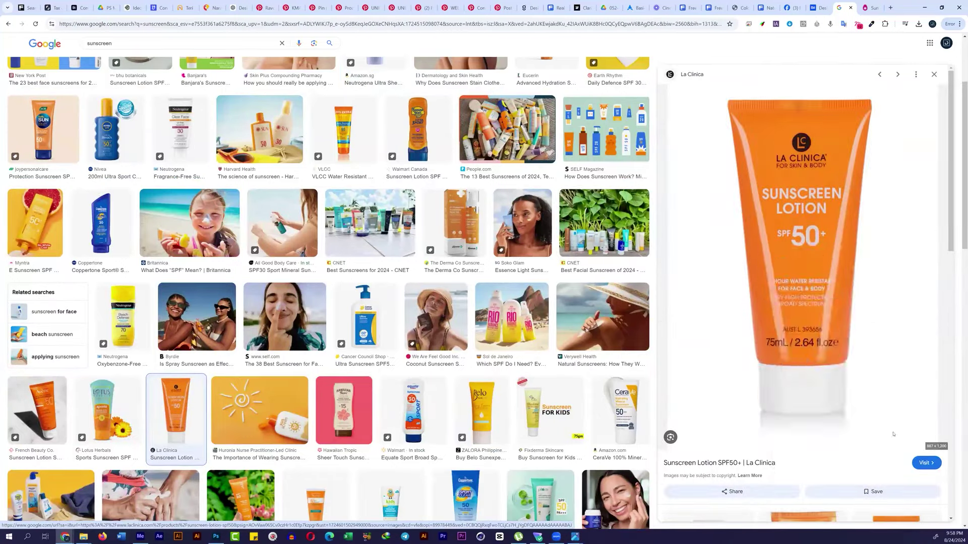
# Step: Check the La Clinica product page, then browse further image results to the orange Avène Sunscreen Lotion SPF 50+ tube
pyautogui.click(697, 409)
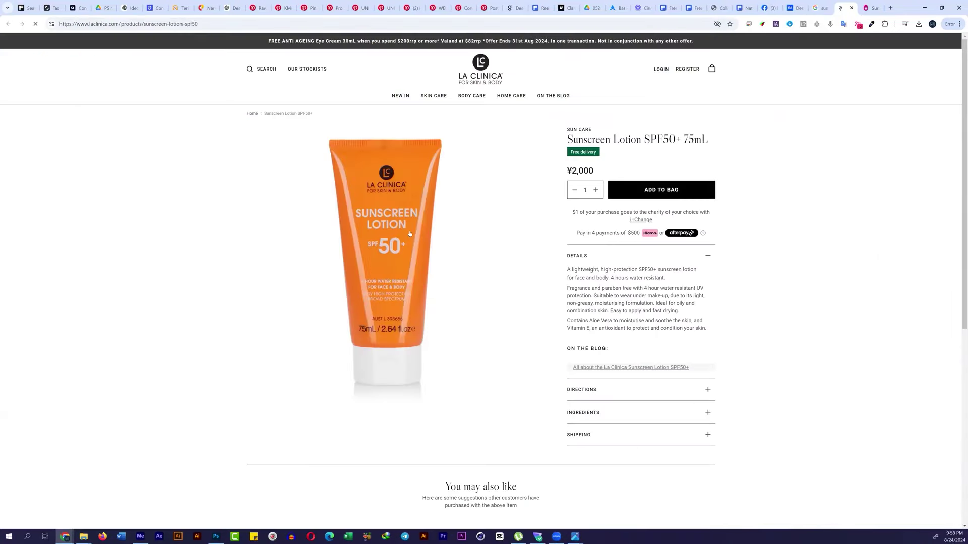
pyautogui.hotkey('ctrl', 'shift', 'Tab')
pyautogui.press('Right')
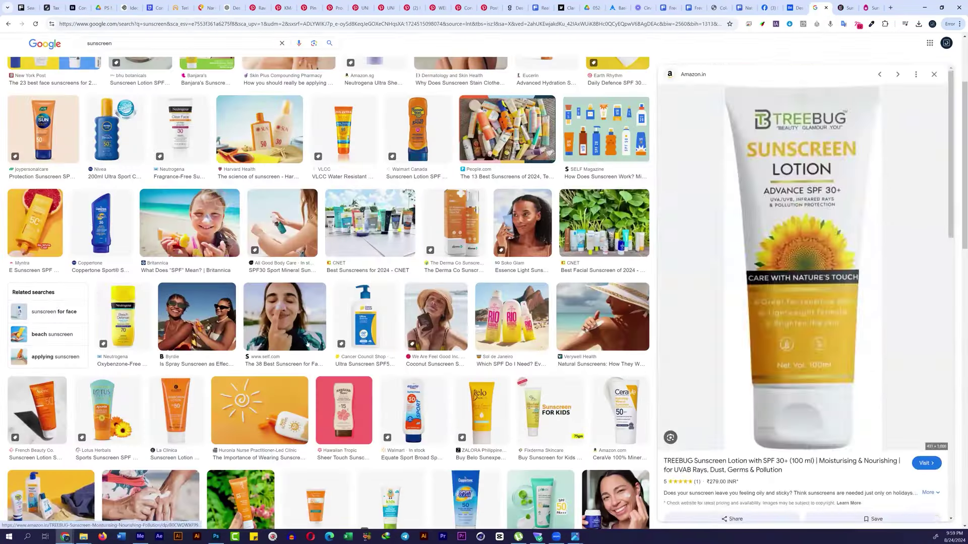
pyautogui.scroll(-5, 455, 253)
pyautogui.press('Right')
pyautogui.press('Right')
pyautogui.press('Right')
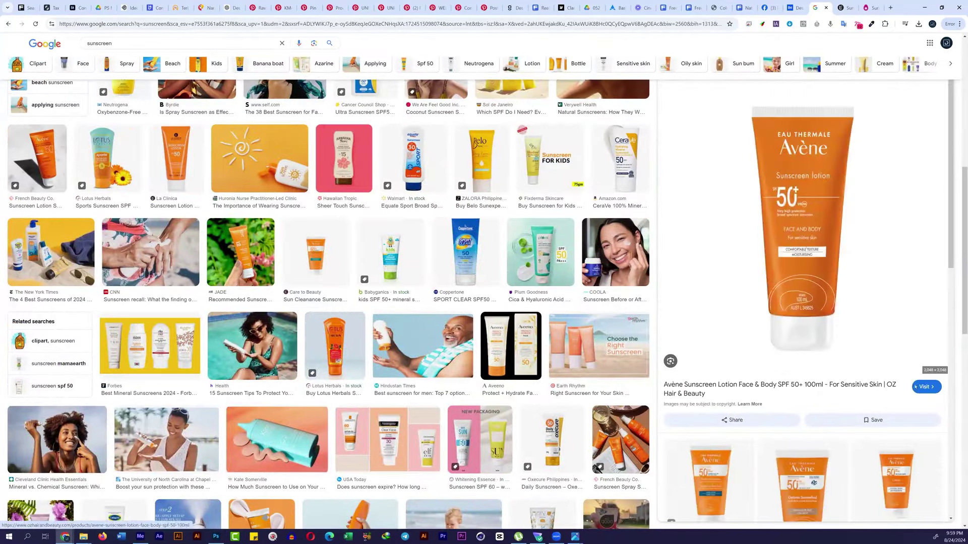
# Step: Extract the tube image from the Avène product page with ImageAssistant Batch Image Downloader for use in Photoshop
pyautogui.click(925, 387)
pyautogui.click(775, 24)
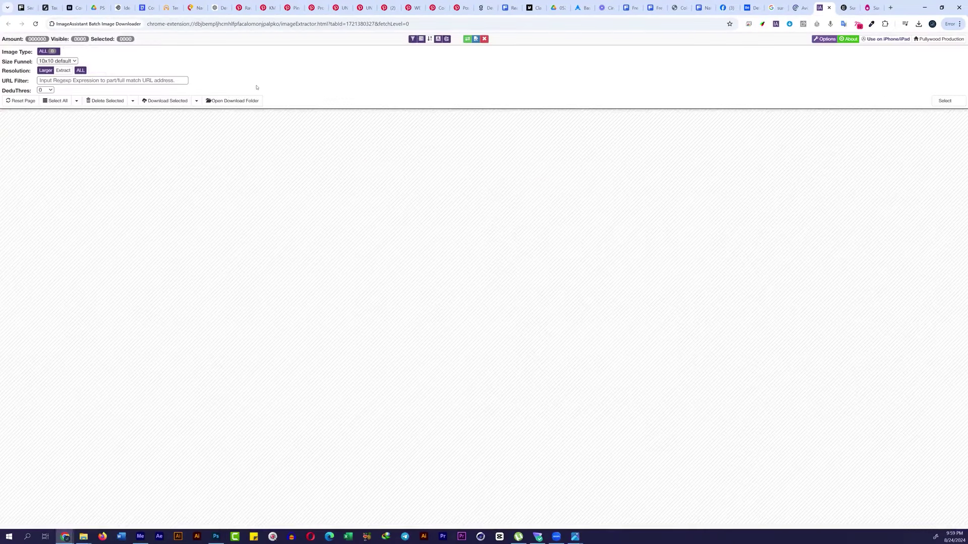
pyautogui.click(540, 166)
# Step: Trace the tube's crimped upper edge and right side with the Pen tool, down to just above the cap
pyautogui.moveTo(484, 217)
pyautogui.mouseDown()
pyautogui.moveTo(216, 537)
pyautogui.moveTo(345, 193)
pyautogui.mouseUp()
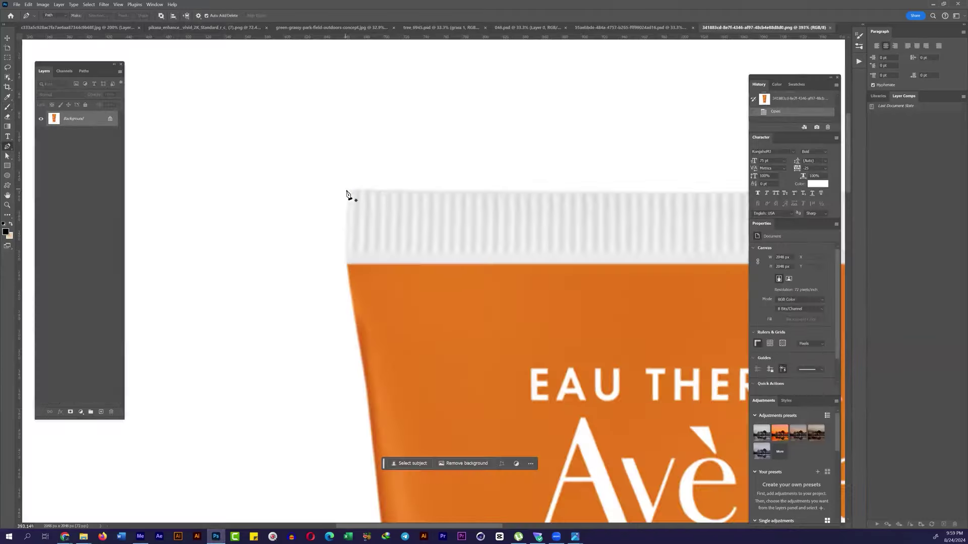
pyautogui.click(346, 193)
pyautogui.hscroll(8, 504, 202)
pyautogui.click(633, 167)
pyautogui.click(631, 258)
pyautogui.scroll(-4, 615, 302)
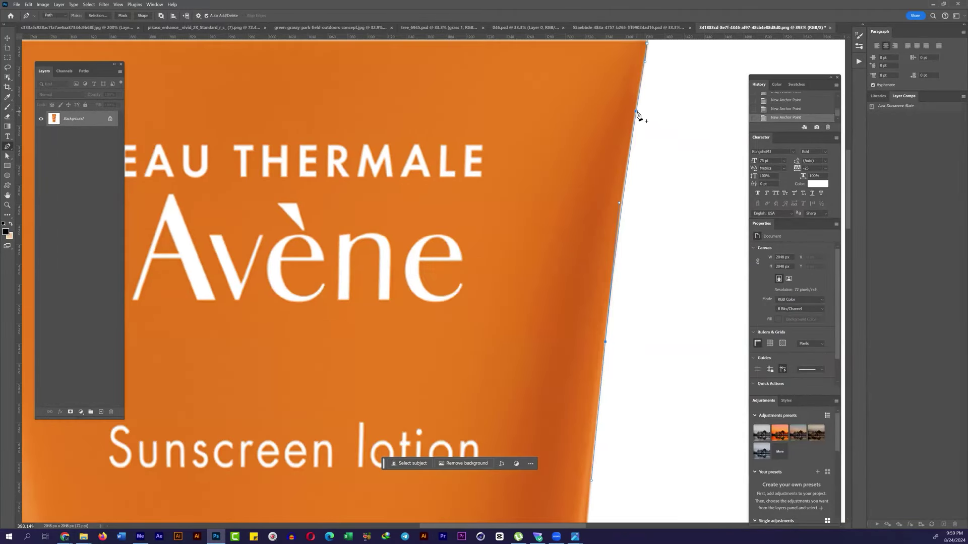
pyautogui.scroll(-5, 605, 252)
pyautogui.scroll(3, 557, 331)
pyautogui.scroll(-15, 544, 333)
pyautogui.click(495, 332)
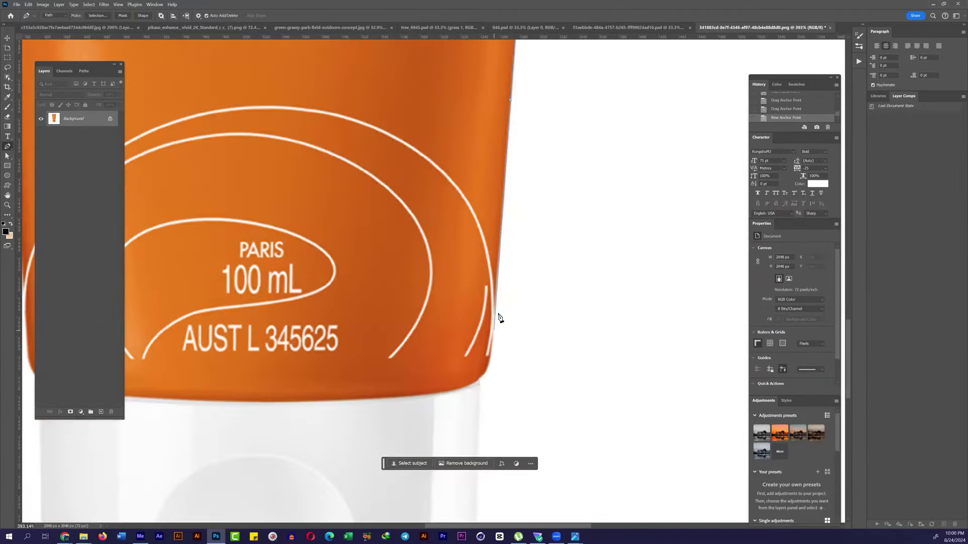
# Step: Continue the pen path down the cap's right side and around its rounded lower corners
pyautogui.scroll(-5, 501, 293)
pyautogui.scroll(3, 492, 374)
pyautogui.scroll(-1, 467, 333)
pyautogui.hscroll(-2, 467, 333)
pyautogui.moveTo(408, 372); pyautogui.dragTo(309, 374)
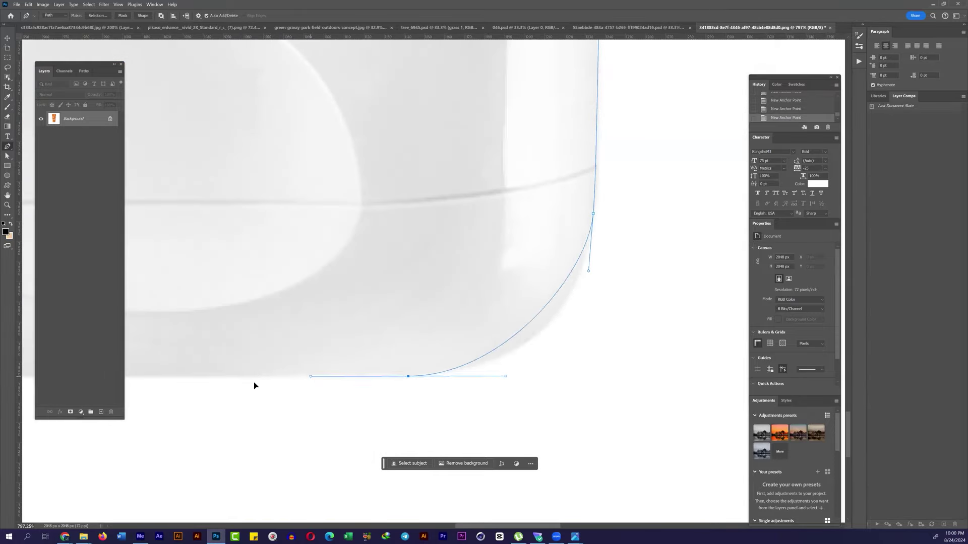
pyautogui.hscroll(-3, 272, 380)
pyautogui.hscroll(-5, 328, 251)
pyautogui.moveTo(438, 407); pyautogui.dragTo(379, 383)
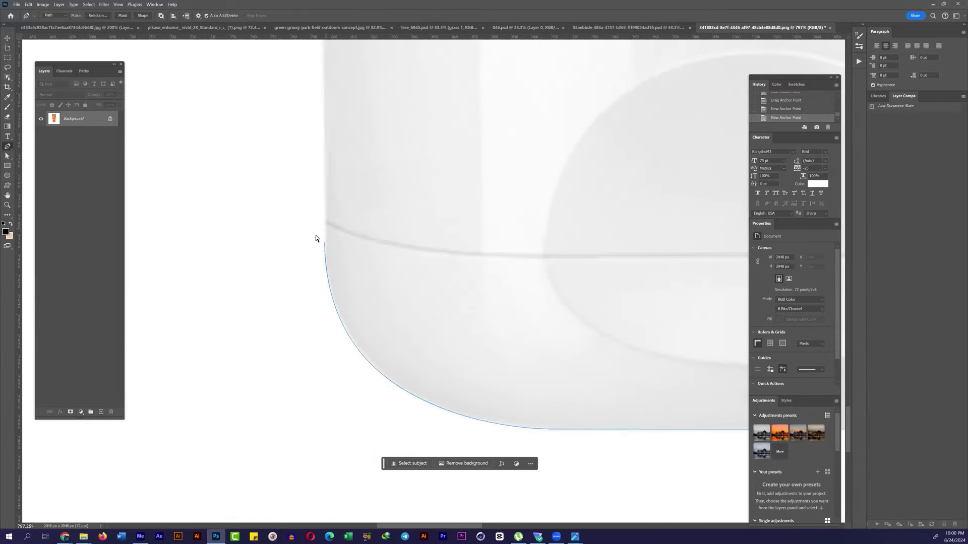
# Step: Trace up the cap and the tube's left side and close the path at the starting corner
pyautogui.click(324, 241)
pyautogui.scroll(-3, 335, 259)
pyautogui.scroll(3, 340, 104)
pyautogui.scroll(-3, 317, 173)
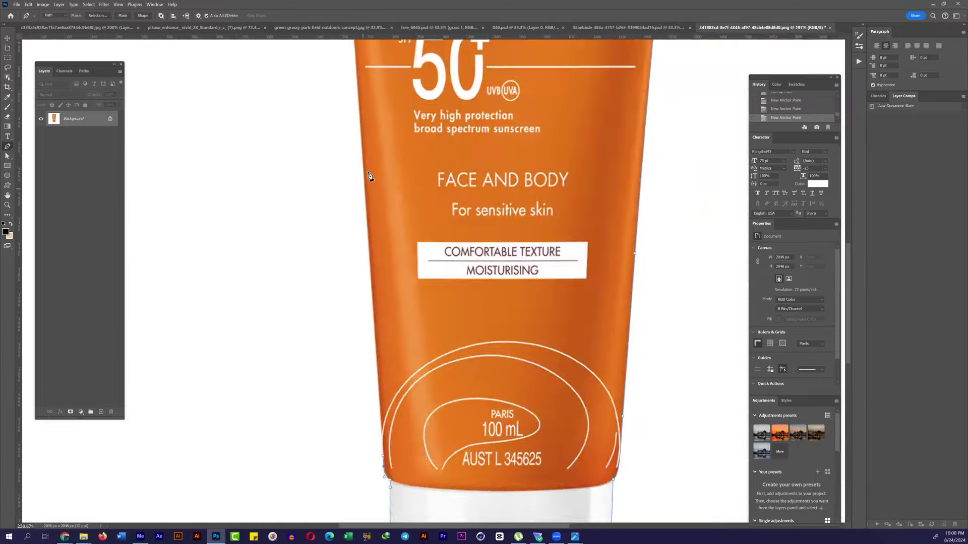
pyautogui.scroll(2, 370, 178)
pyautogui.scroll(5, 319, 53)
pyautogui.scroll(12, 339, 262)
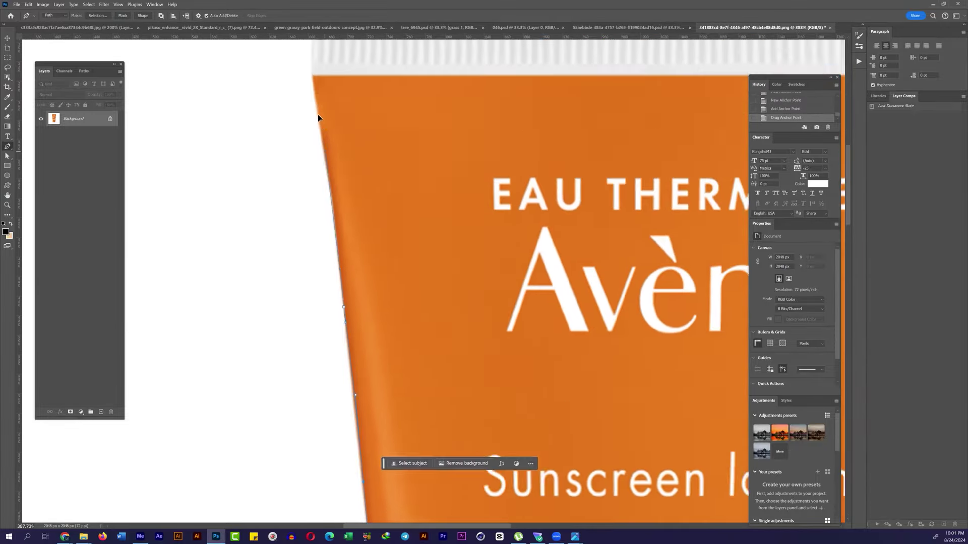
pyautogui.click(337, 96)
# Step: Turn the path into a selection, copy the tube onto its own layer and convert that layer to a smart object
pyautogui.hotkey('ctrl', 'Return')
pyautogui.scroll(-5, 291, 172)
pyautogui.rightClick(346, 207)
pyautogui.click(362, 228)
pyautogui.press('Return')
pyautogui.hotkey('ctrl', 'j')
pyautogui.rightClick(100, 117)
pyautogui.click(131, 253)
# Step: Place the tube in the sunset scene at about 43% scale, tilted about 12 degrees with its cap on the trunk
pyautogui.press('v')
pyautogui.click(199, 28)
pyautogui.moveTo(435, 341); pyautogui.dragTo(429, 352)
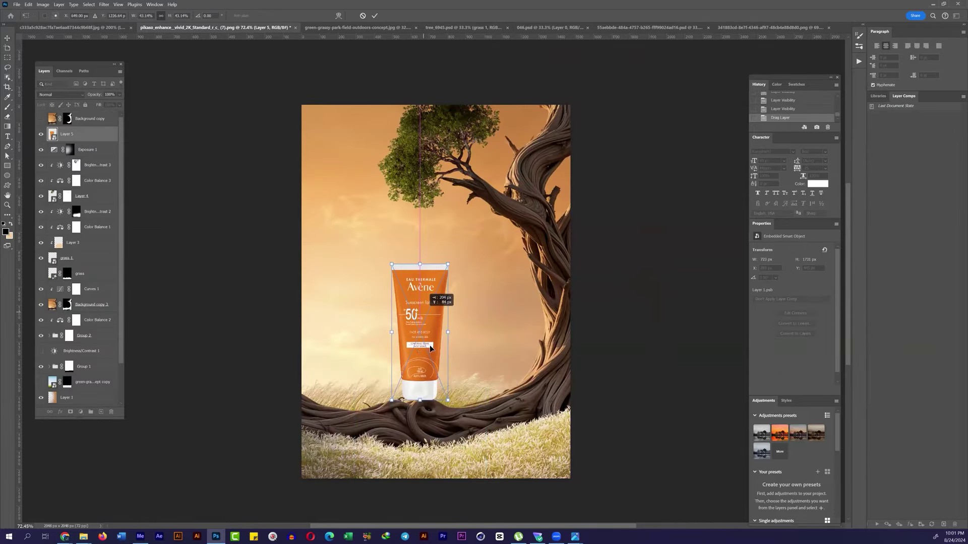
pyautogui.scroll(3, 428, 353)
pyautogui.hotkey('ctrl', 't')
pyautogui.moveTo(467, 217)
pyautogui.mouseDown()
pyautogui.moveTo(456, 272)
pyautogui.moveTo(470, 235)
pyautogui.mouseUp()
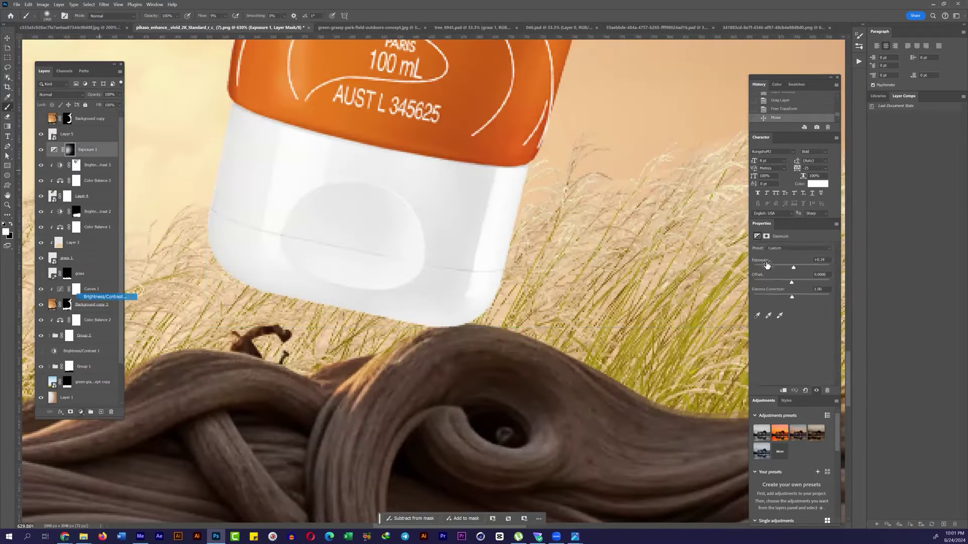
# Step: Add a Brightness/Contrast adjustment with Brightness -150 beneath the tube, invert its mask and prepare a smaller brush
pyautogui.click(105, 297)
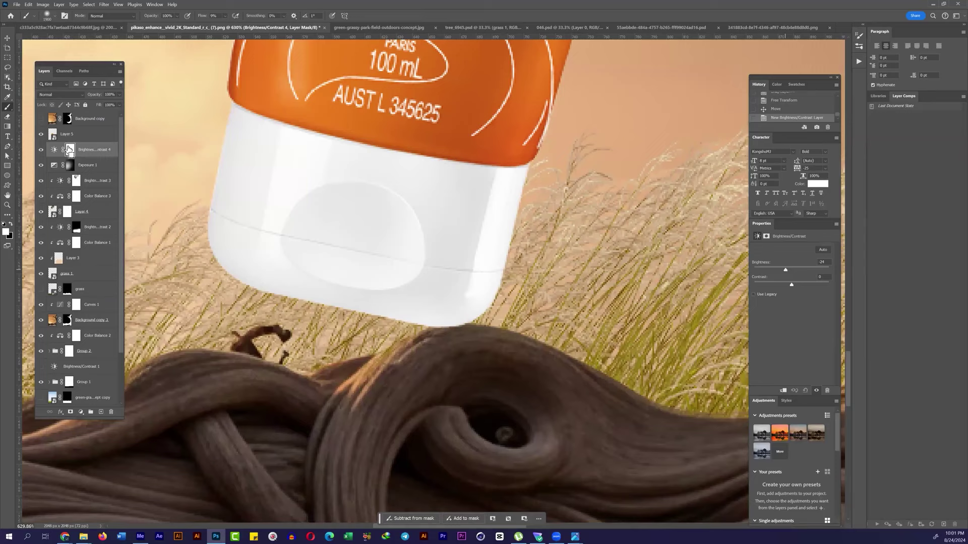
pyautogui.hotkey('ctrl', 'i')
pyautogui.click(47, 16)
pyautogui.press('Escape')
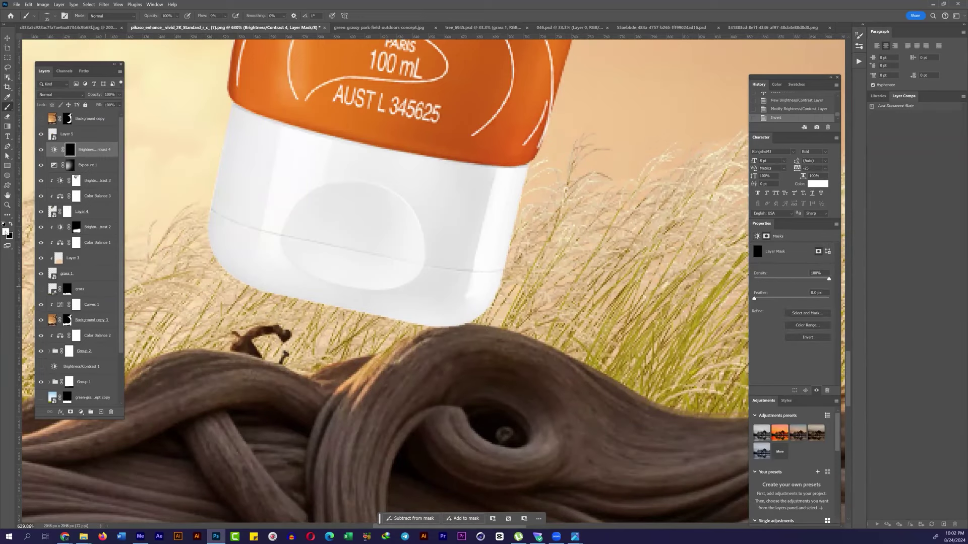
# Step: Duplicate the tube and rotate the copy to about 132 degrees, extending from the cap down across the trunk and grass
pyautogui.scroll(-5, 472, 345)
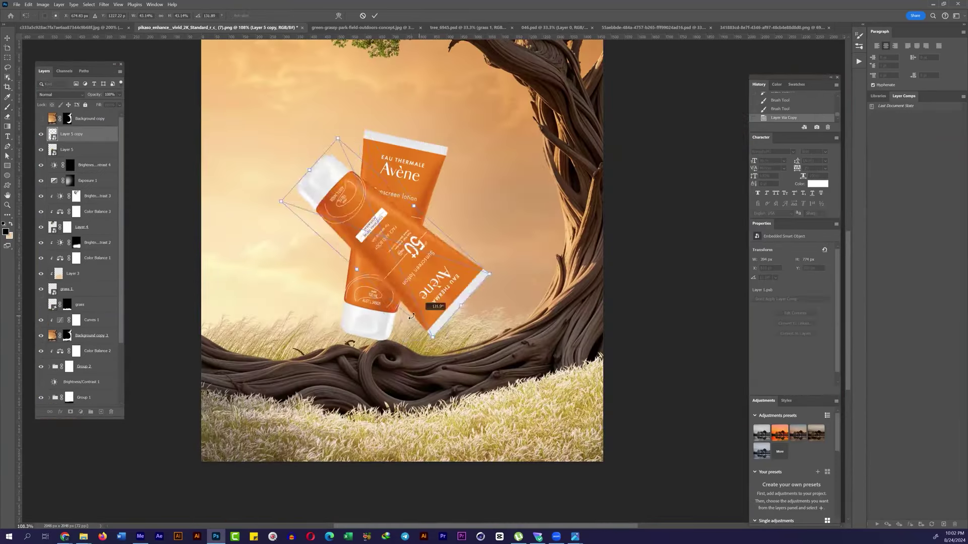
pyautogui.moveTo(411, 312); pyautogui.dragTo(514, 489)
pyautogui.press('Return')
pyautogui.scroll(5, 424, 380)
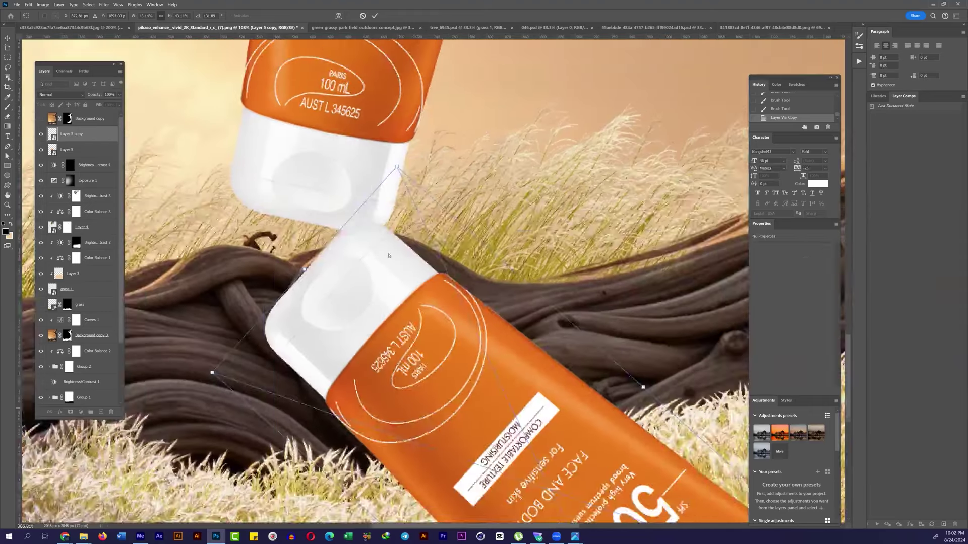
# Step: Turn the rotated tube copy solid black with Hue/Saturation to form a cast shadow
pyautogui.click(43, 4)
pyautogui.moveTo(73, 23)
pyautogui.click(136, 62)
pyautogui.press('Return')
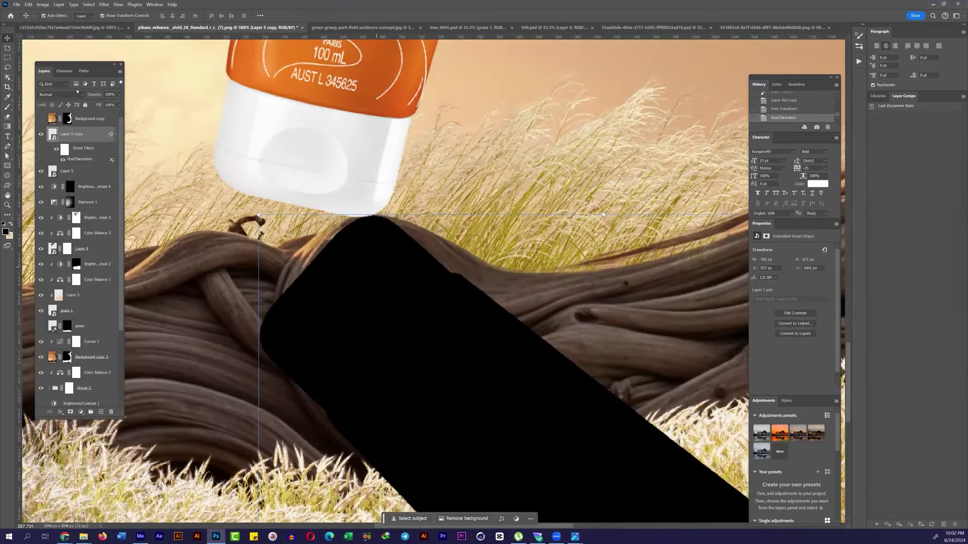
# Step: Apply a Field Blur to the shadow, sharp at the cap and increasing along the shadow to 417 px
pyautogui.scroll(-3, 380, 266)
pyautogui.click(103, 4)
pyautogui.moveTo(123, 95)
pyautogui.click(215, 95)
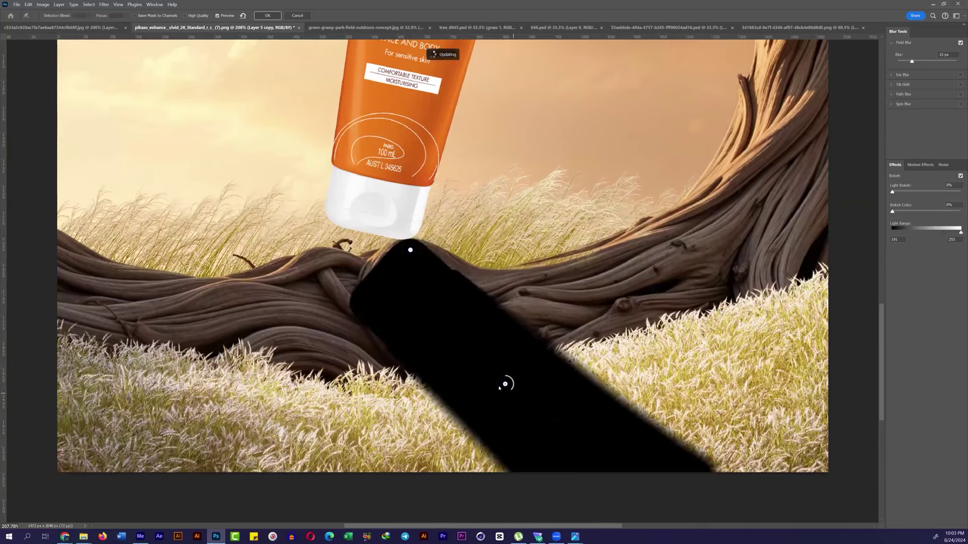
pyautogui.press('Delete')
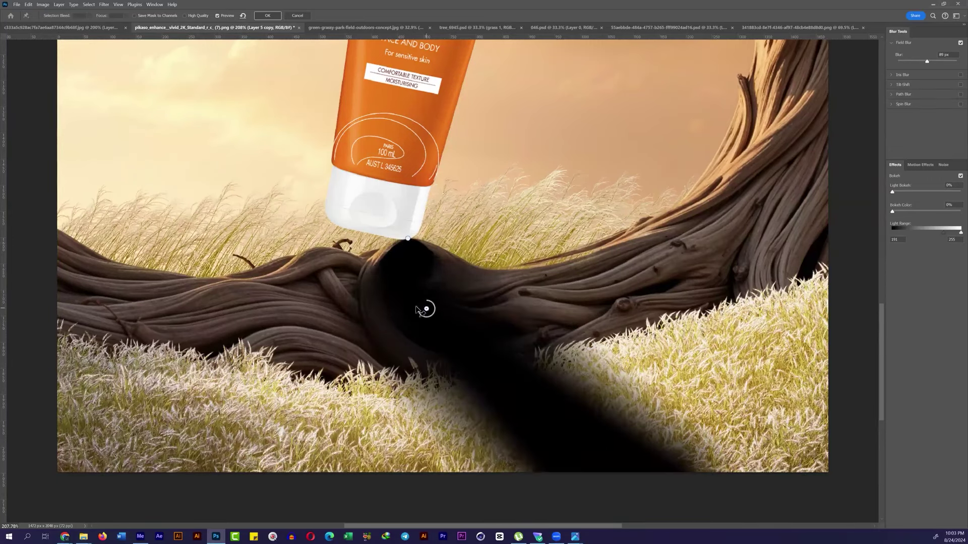
pyautogui.click(421, 327)
pyautogui.moveTo(429, 325); pyautogui.dragTo(416, 321)
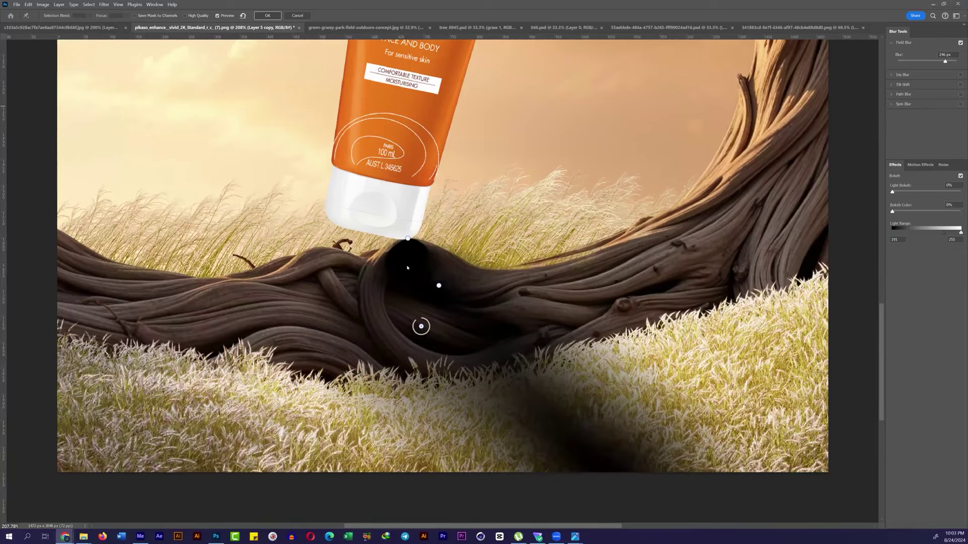
pyautogui.moveTo(428, 324); pyautogui.dragTo(414, 284)
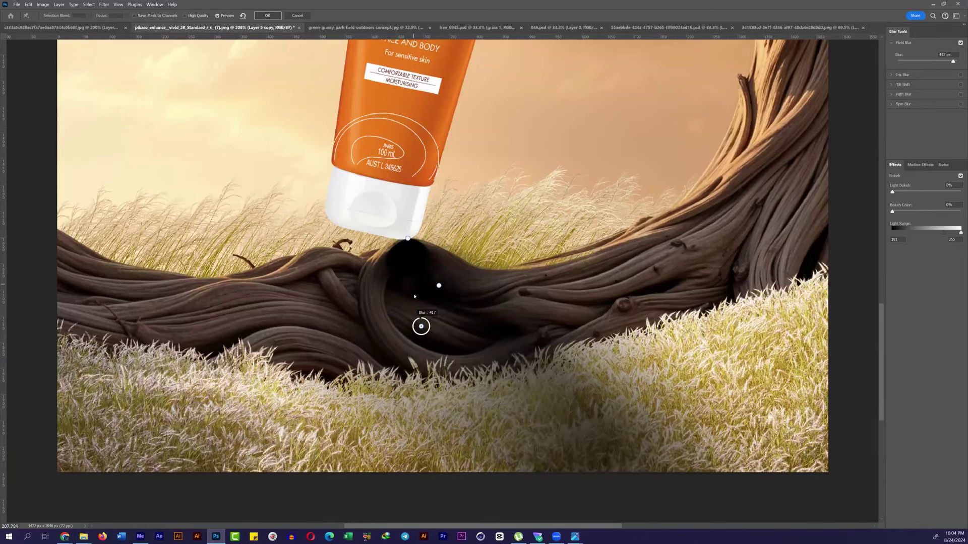
pyautogui.press('Return')
# Step: Add a layer mask to the shadow and paint black with a soft brush to hide it over the grass
pyautogui.click(70, 412)
pyautogui.click(51, 16)
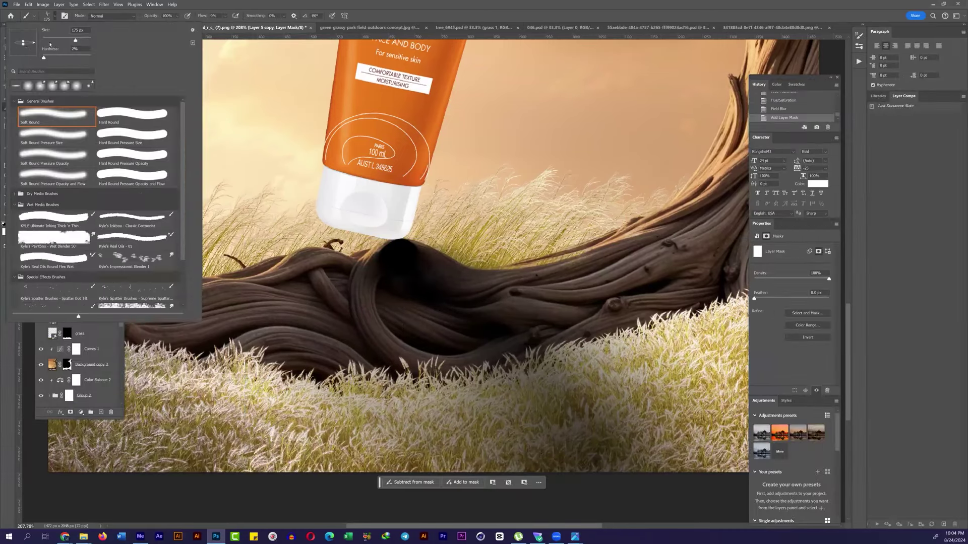
pyautogui.click(234, 25)
pyautogui.press('x')
pyautogui.moveTo(611, 369); pyautogui.dragTo(716, 403)
pyautogui.moveTo(504, 353); pyautogui.dragTo(313, 383)
# Step: Split the shadow layer's Underlying Layer Blend If slider so the dark tones of the trunk blend through it
pyautogui.rightClick(88, 133)
pyautogui.click(119, 230)
pyautogui.moveTo(752, 219); pyautogui.dragTo(791, 220)
pyautogui.moveTo(786, 219); pyautogui.dragTo(796, 216)
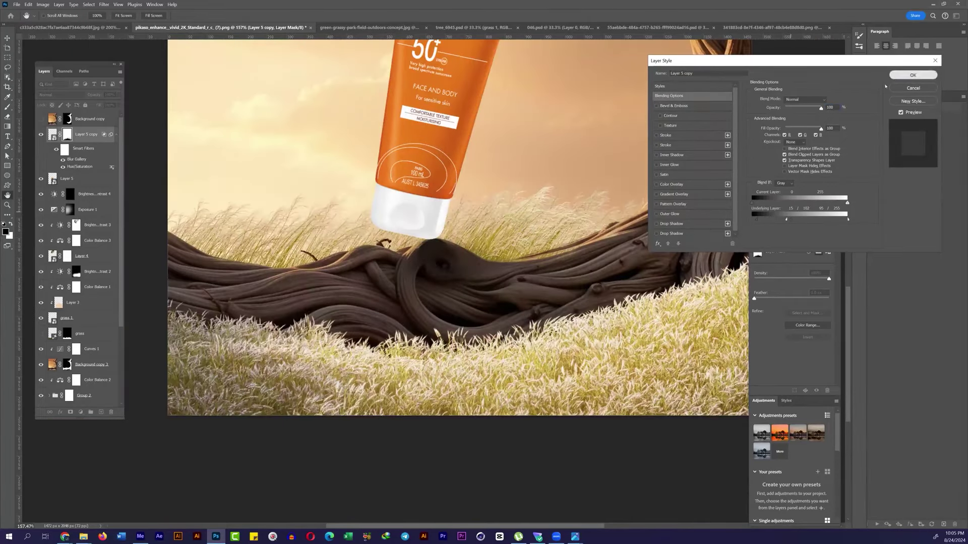
pyautogui.click(910, 74)
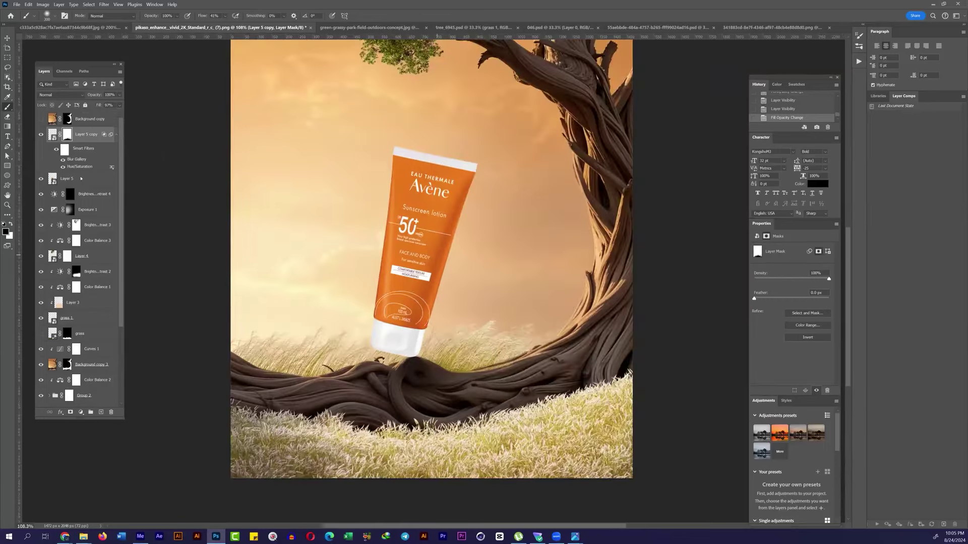
# Step: Give the tube a Color Dodge inner shadow, separate the effect onto its own layer and hide it with a black mask
pyautogui.rightClick(80, 178)
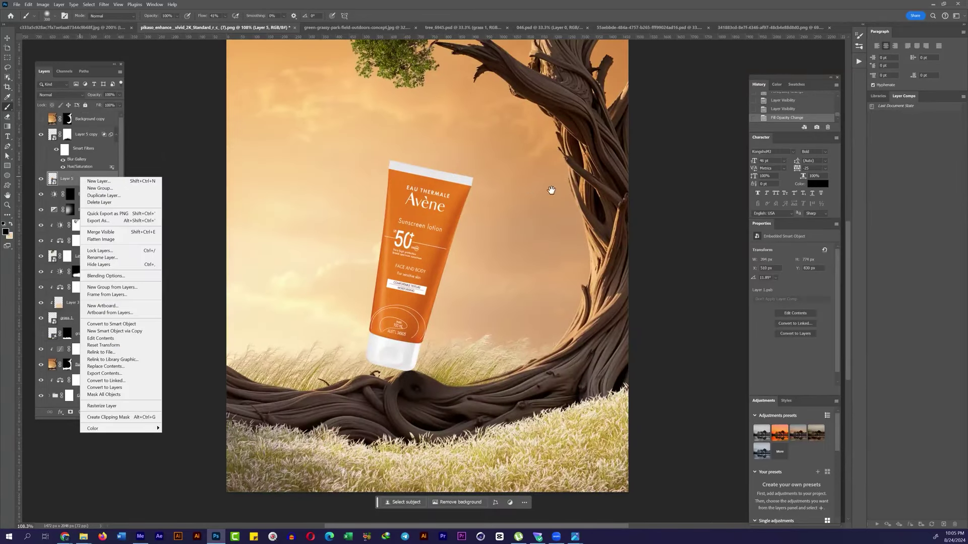
pyautogui.click(95, 183)
pyautogui.moveTo(453, 162); pyautogui.dragTo(473, 130)
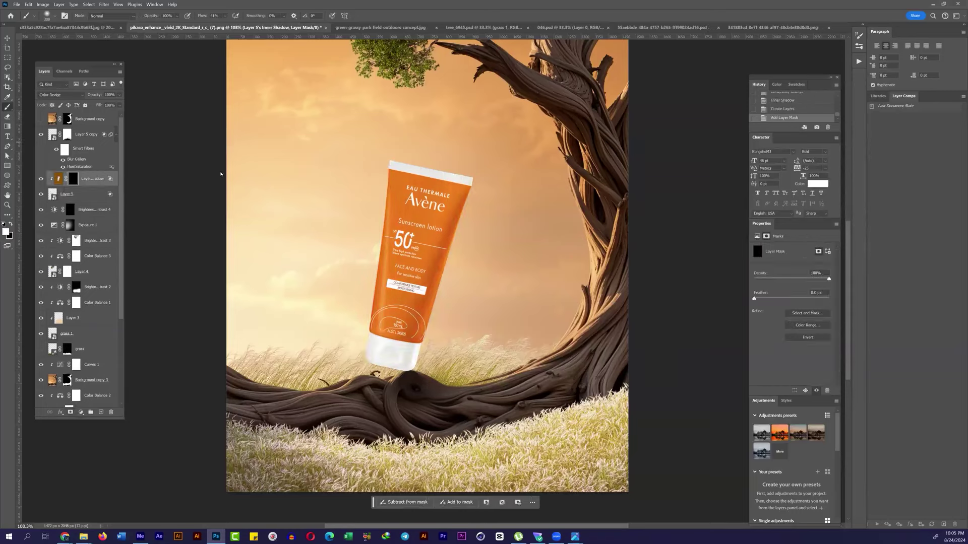
# Step: Paint white on the inner shadow's mask to reveal a warm rim light along the tube's left edge and cap
pyautogui.moveTo(357, 355); pyautogui.dragTo(389, 166)
pyautogui.moveTo(373, 353); pyautogui.dragTo(379, 292)
pyautogui.scroll(2, 394, 366)
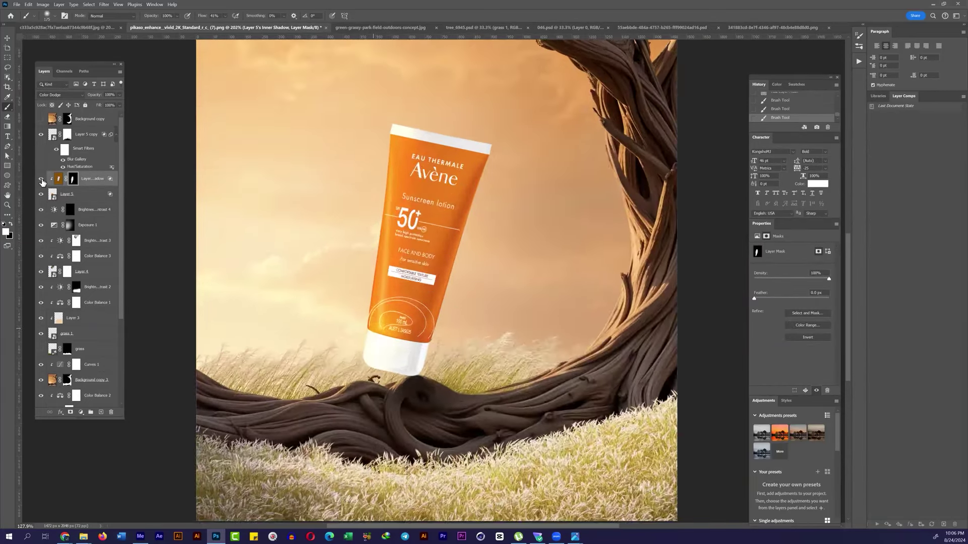
pyautogui.scroll(-3, 394, 366)
pyautogui.scroll(1, 394, 366)
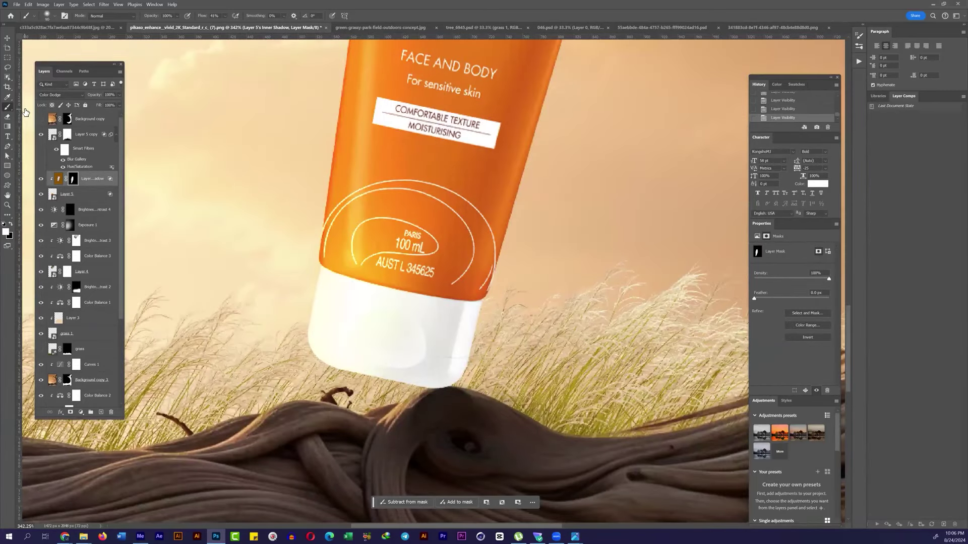
pyautogui.scroll(-6, 399, 252)
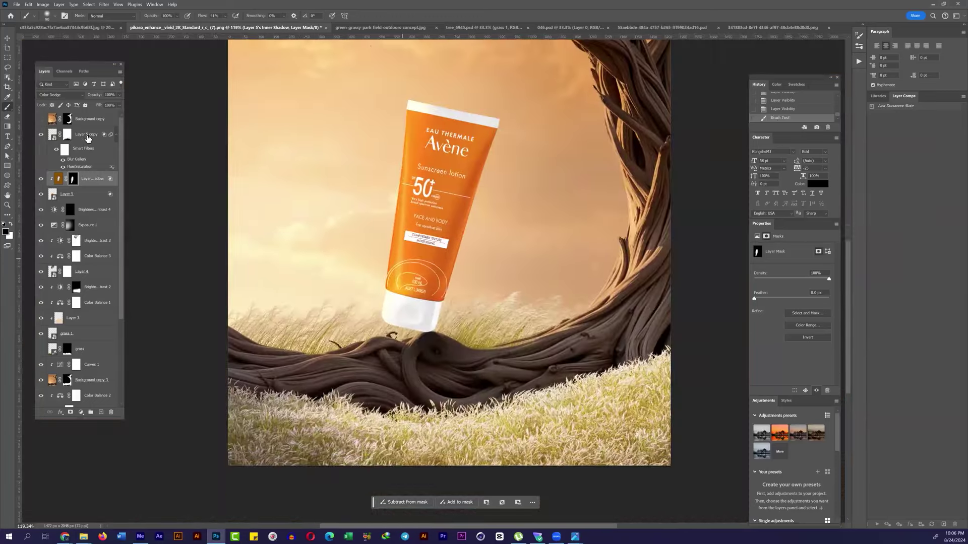
# Step: Move the tube and its rim light layer above the cast shadow layer
pyautogui.click(92, 194)
pyautogui.press('v')
pyautogui.hotkey('ctrl', ']')
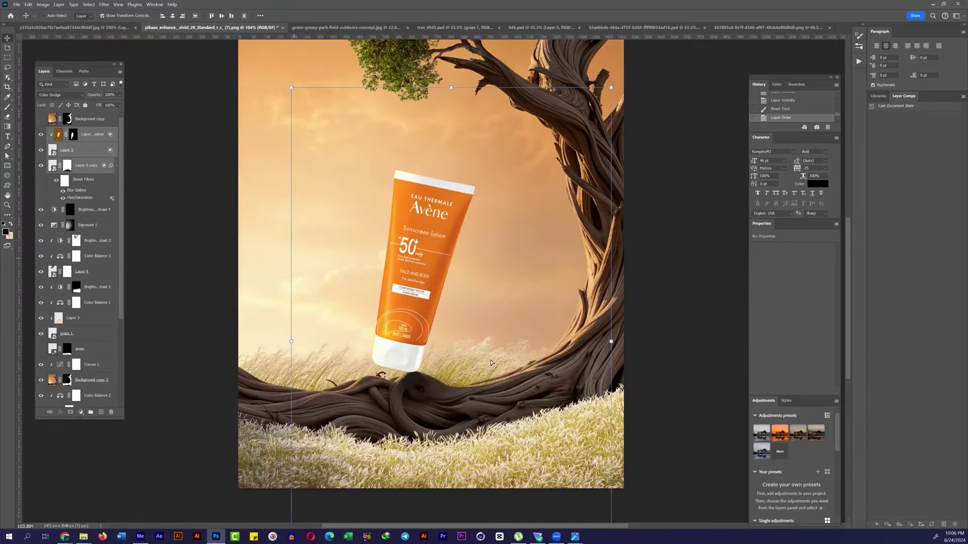
# Step: Try moving the tube with its rim light and shadow farther right along the trunk and lowering the shadow's fill
pyautogui.scroll(2, 532, 409)
pyautogui.moveTo(404, 262); pyautogui.dragTo(454, 277)
pyautogui.scroll(3, 453, 278)
pyautogui.scroll(-3, 453, 278)
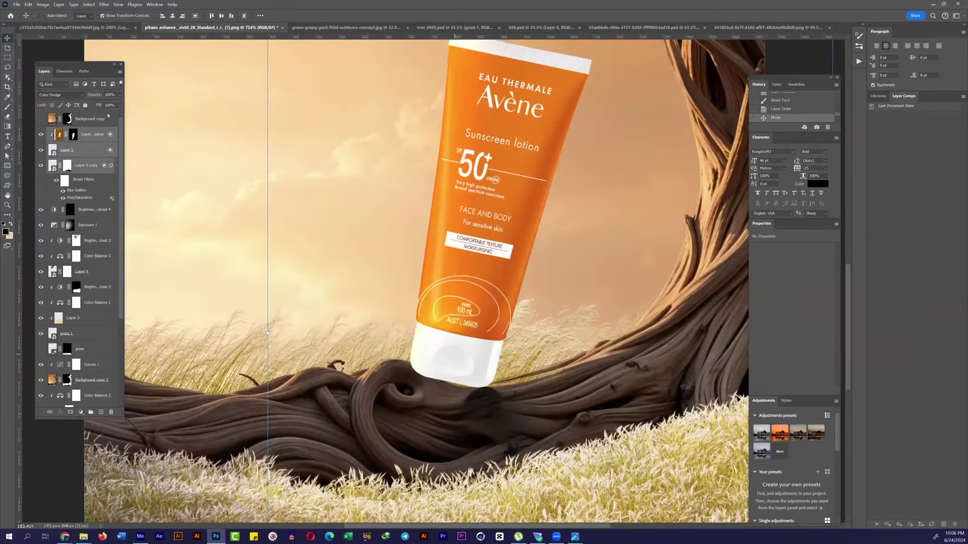
pyautogui.scroll(-2, 453, 278)
pyautogui.scroll(2, 447, 348)
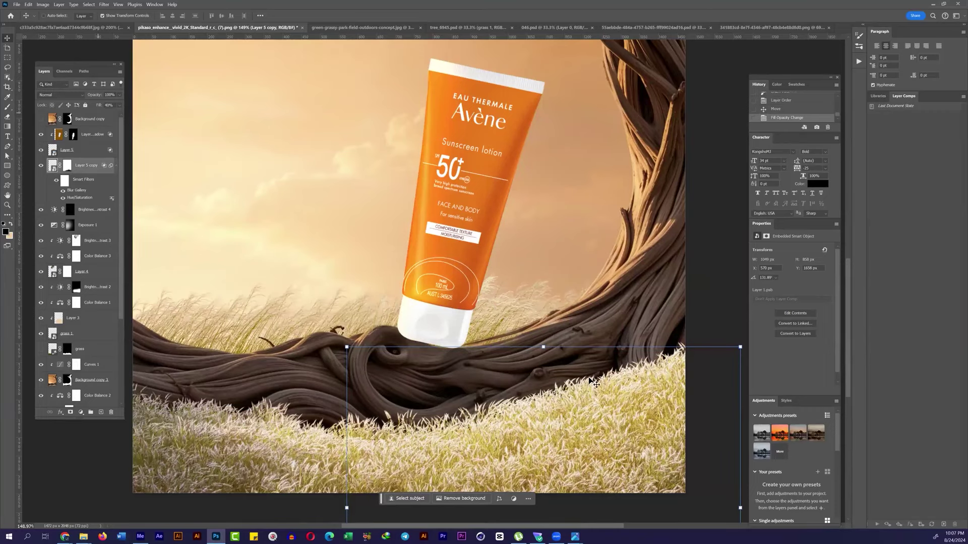
pyautogui.scroll(3, 313, 378)
pyautogui.scroll(1, 454, 227)
pyautogui.scroll(1, 397, 371)
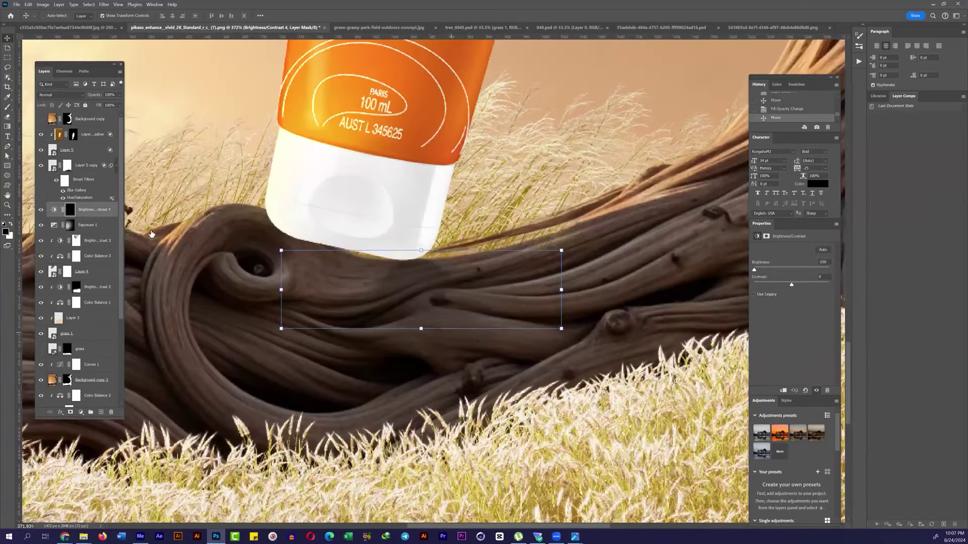
# Step: Enlarge the tube together with its rim light and shadow, and position them above the knot in the trunk
pyautogui.scroll(-8, 397, 372)
pyautogui.keyDown('ctrl'); pyautogui.click(432, 383); pyautogui.keyUp('ctrl')
pyautogui.hotkey('ctrl', 't')
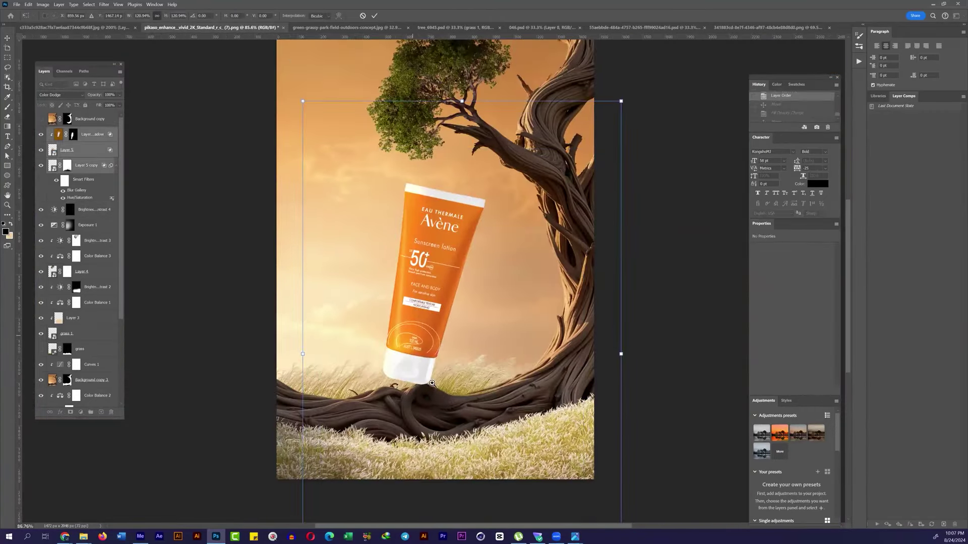
pyautogui.scroll(1, 484, 394)
pyautogui.scroll(-1, 484, 393)
pyautogui.press('Return')
pyautogui.scroll(3, 454, 352)
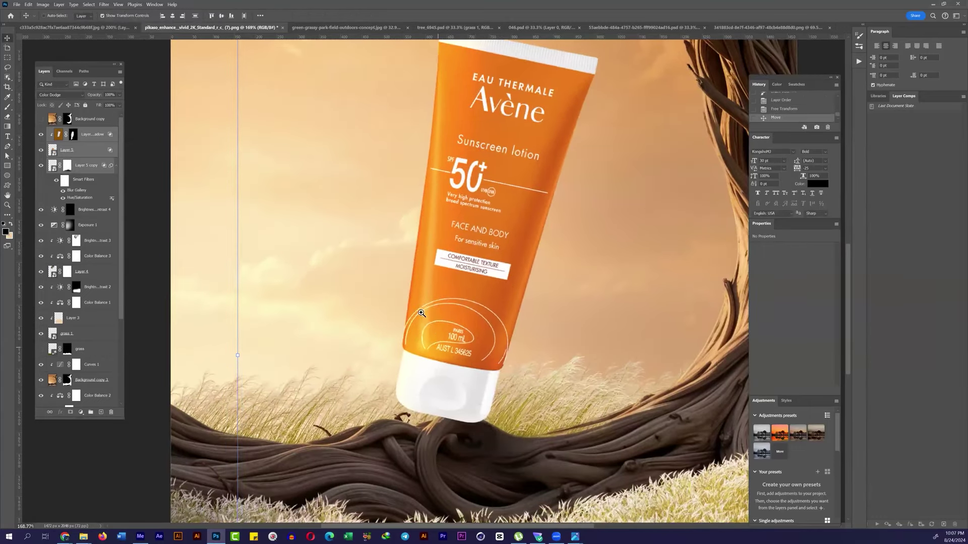
pyautogui.scroll(-4, 420, 313)
pyautogui.scroll(1, 420, 313)
# Step: Give the tube layer an inner shadow in Color Burn mode with the brown color 8d4000 at 100% opacity
pyautogui.doubleClick(88, 149)
pyautogui.click(798, 100)
pyautogui.click(799, 143)
pyautogui.click(828, 100)
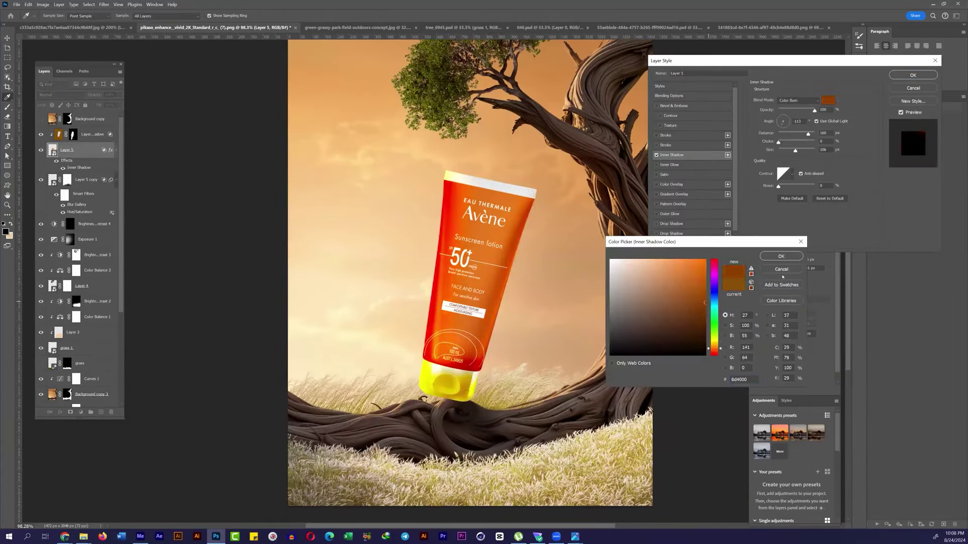
pyautogui.click(781, 257)
pyautogui.click(913, 75)
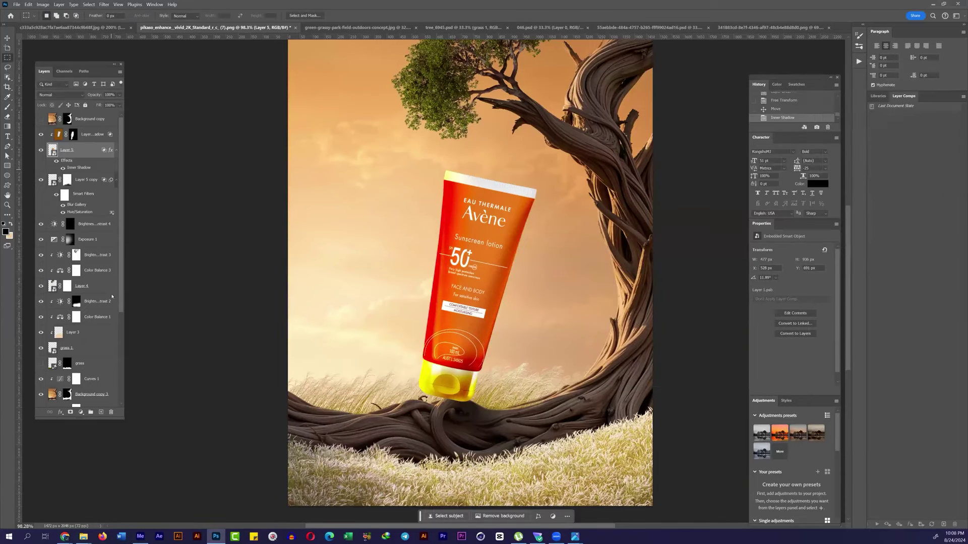
# Step: Restrict the separated inner shadow with a black mask, and darken parts of the tube with a clipped Brightness/Contrast adjustment at brightness -74
pyautogui.keyDown('alt'); pyautogui.click(71, 413); pyautogui.keyUp('alt')
pyautogui.press('b')
pyautogui.scroll(3, 576, 308)
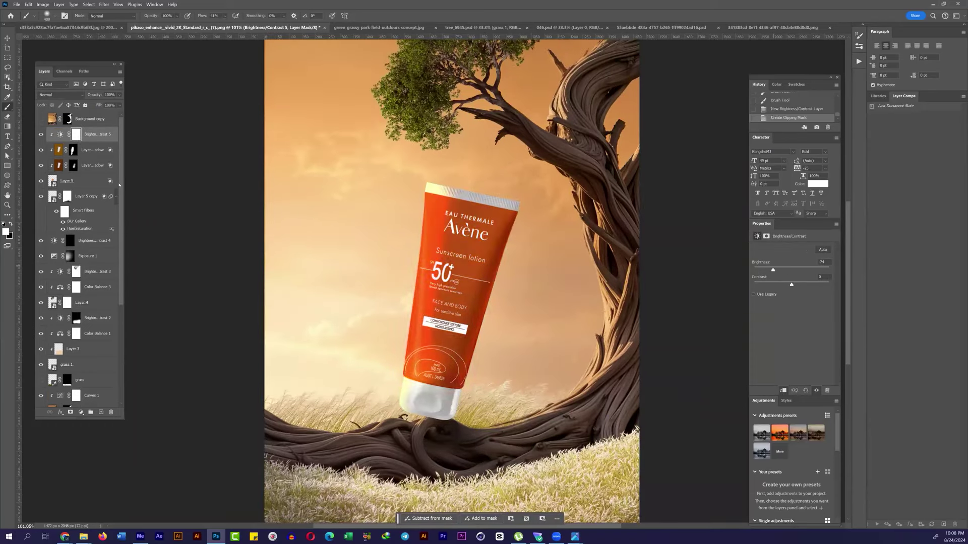
pyautogui.moveTo(445, 377)
pyautogui.mouseDown()
pyautogui.moveTo(271, 248)
pyautogui.moveTo(238, 200)
pyautogui.mouseUp()
# Step: Paint a white glow on a new layer, squeeze it into a thin streak and align it with the tube's left edge
pyautogui.hotkey('ctrl', 'shift', 'alt', 'n')
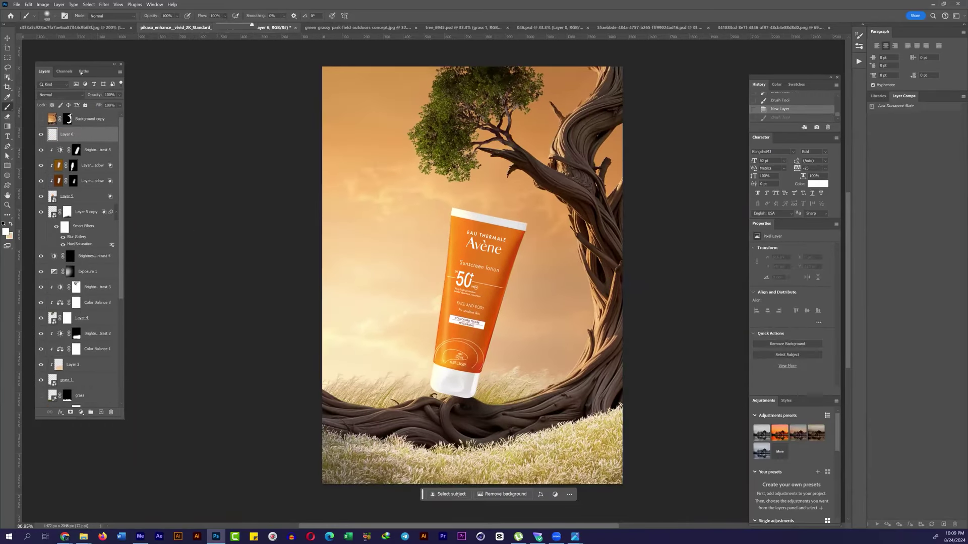
pyautogui.click(400, 255)
pyautogui.hotkey('ctrl', 't')
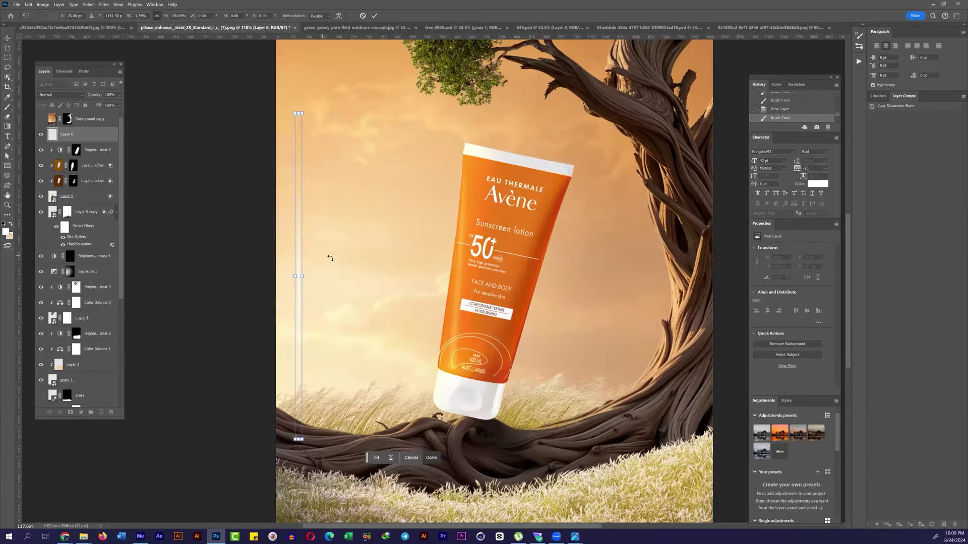
pyautogui.moveTo(331, 258); pyautogui.dragTo(456, 286)
pyautogui.scroll(3, 472, 269)
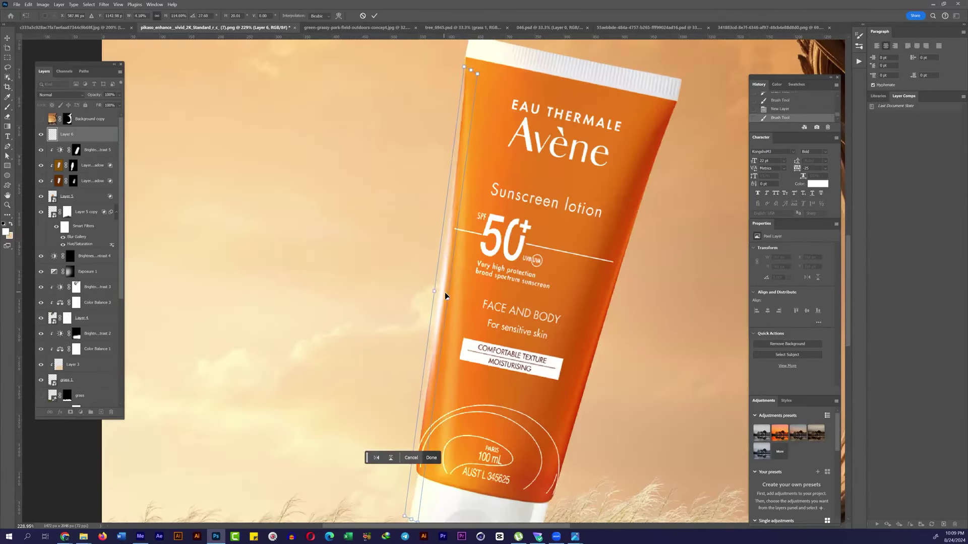
pyautogui.press('Return')
pyautogui.hotkey('ctrl', '0')
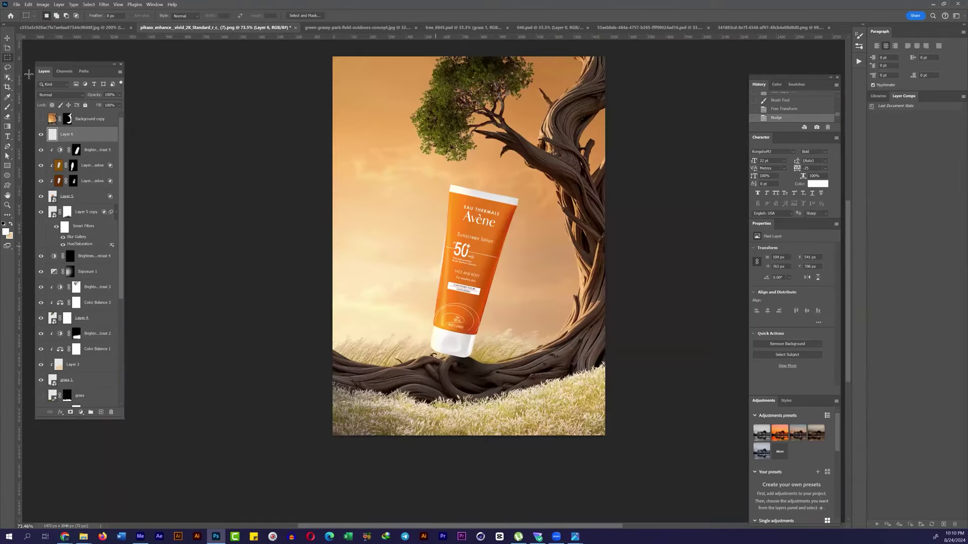
# Step: Set the edge highlight streak to Overlay, then duplicate it and set the copy to Normal
pyautogui.scroll(5, 437, 255)
pyautogui.hotkey('shift', 'alt', 'o')
pyautogui.hotkey('ctrl', 'j')
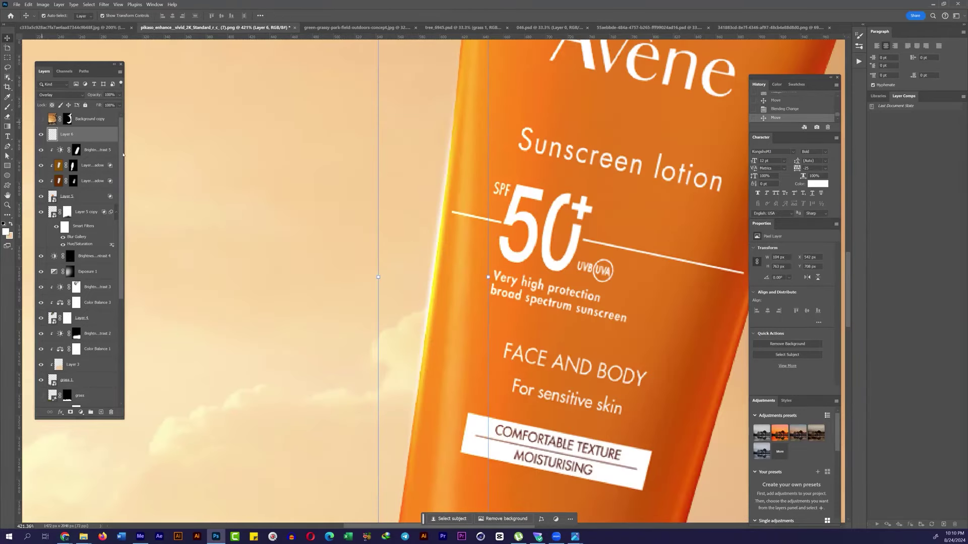
pyautogui.hotkey('shift', 'alt', 'n')
# Step: Resize the duplicated edge highlight and soften it with a Gaussian Blur
pyautogui.hotkey('ctrl', 't')
pyautogui.press('Return')
pyautogui.click(104, 4)
pyautogui.click(212, 127)
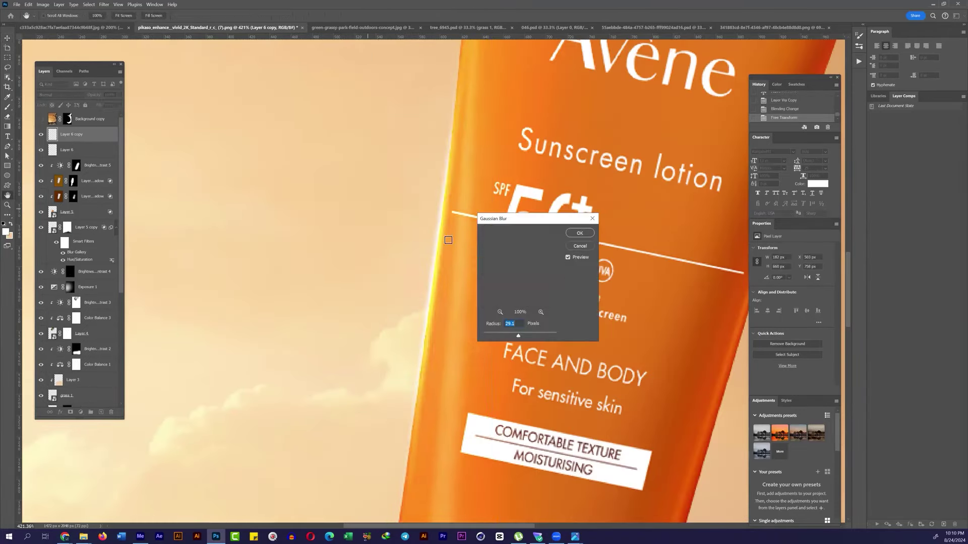
pyautogui.press('Return')
pyautogui.scroll(-4, 489, 268)
# Step: Create a rotated copy of the highlight and lay it along the tube's upper crimped edge
pyautogui.hotkey('ctrl', 'alt', 't')
pyautogui.hotkey('ctrl', '0')
pyautogui.scroll(4, 512, 145)
pyautogui.moveTo(513, 145); pyautogui.dragTo(480, 225)
pyautogui.scroll(4, 534, 146)
pyautogui.press('Return')
# Step: Duplicate the upper-edge highlight, change the blend mode of one copy and align both copies along the crimp
pyautogui.hotkey('ctrl', 'j')
pyautogui.hotkey('ctrl', '0')
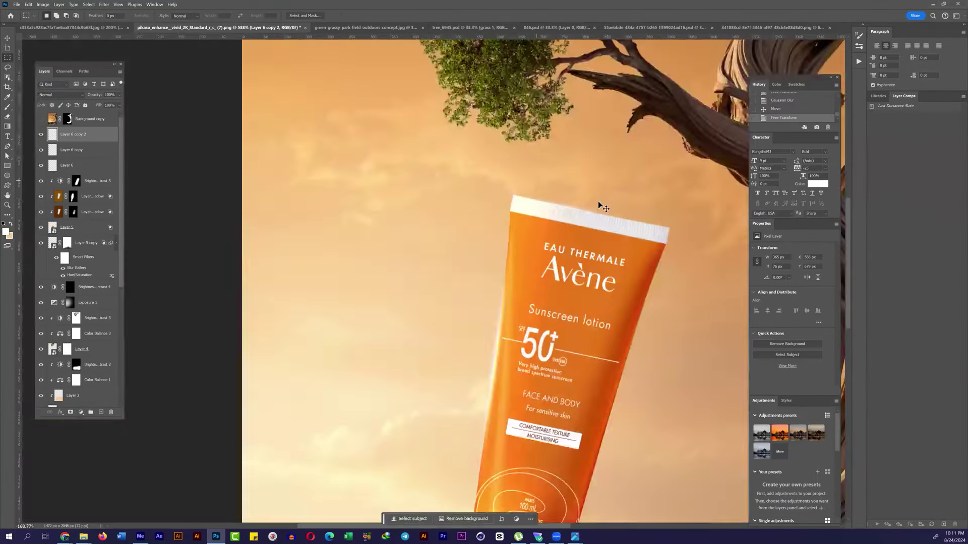
pyautogui.scroll(4, 555, 201)
pyautogui.click(61, 94)
pyautogui.click(85, 118)
pyautogui.moveTo(613, 222); pyautogui.dragTo(615, 220)
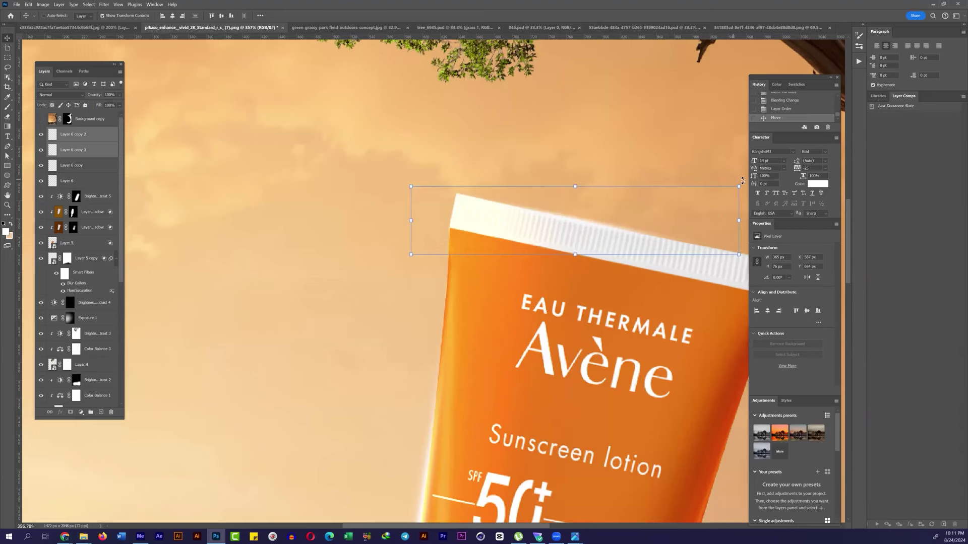
pyautogui.press('Return')
pyautogui.hotkey('ctrl', '0')
# Step: Try a white brush glow behind the tube on a new Overlay layer at 42% fill, and delete that layer
pyautogui.click(86, 258)
pyautogui.press('m')
pyautogui.click(101, 411)
pyautogui.press('b')
pyautogui.click(403, 282)
pyautogui.click(534, 262)
pyautogui.click(61, 95)
pyautogui.click(56, 184)
pyautogui.click(119, 105)
pyautogui.moveTo(117, 114); pyautogui.dragTo(99, 114)
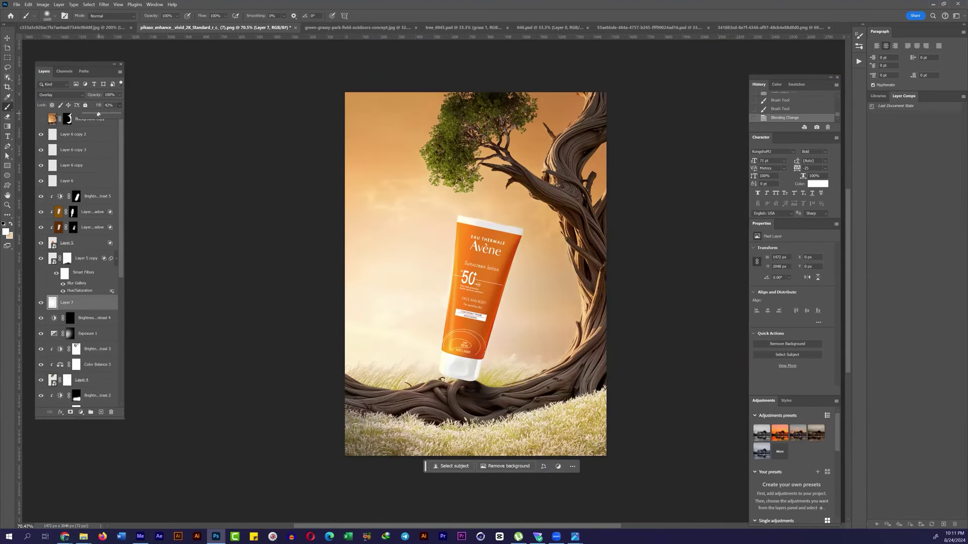
pyautogui.moveTo(50, 301); pyautogui.dragTo(111, 411)
# Step: Pick a warm foreground color, fill a new layer behind the tube with it and change the layer's blend mode
pyautogui.click(7, 232)
pyautogui.click(714, 342)
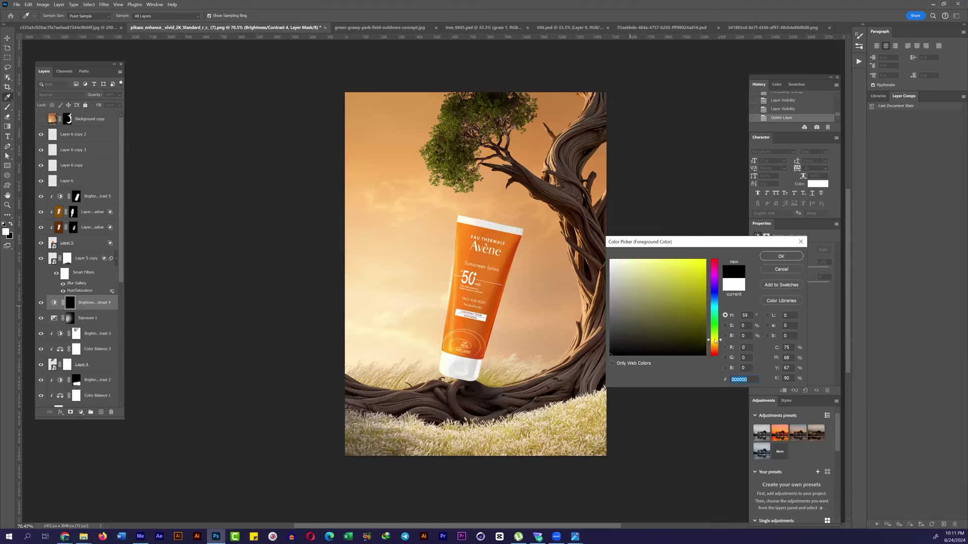
pyautogui.click(781, 256)
pyautogui.hotkey('ctrl', 'shift', 'alt', 'n')
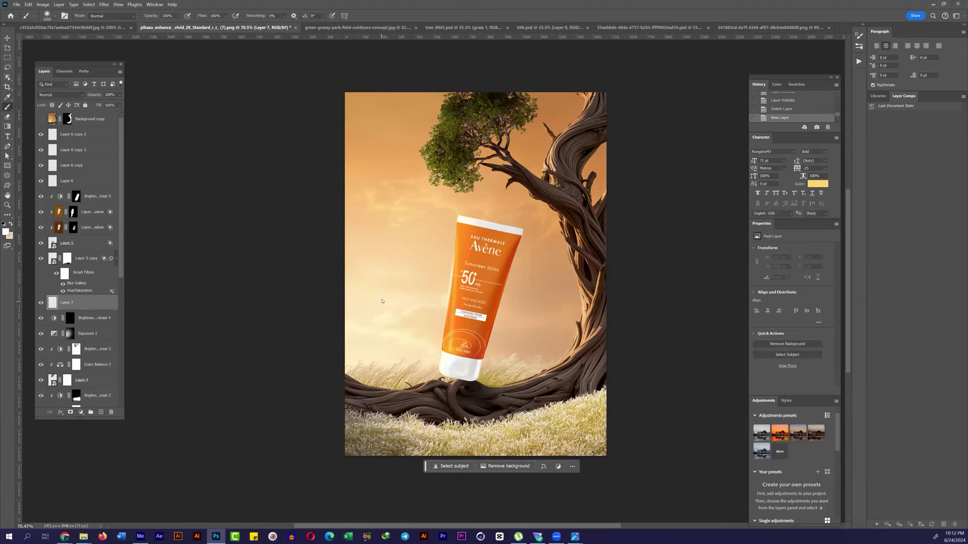
pyautogui.hotkey('alt', 'BackSpace')
pyautogui.click(61, 95)
pyautogui.click(65, 179)
# Step: Stamp all visible layers into a smart object and apply Camera Raw with contrast +19, highlights +10, vibrance +7, saturation +8 and clarity +31
pyautogui.hotkey('ctrl', 'shift', 'alt', 'e')
pyautogui.rightClick(88, 134)
pyautogui.click(116, 192)
pyautogui.hotkey('ctrl', 'shift', 'a')
pyautogui.moveTo(774, 391); pyautogui.dragTo(786, 392)
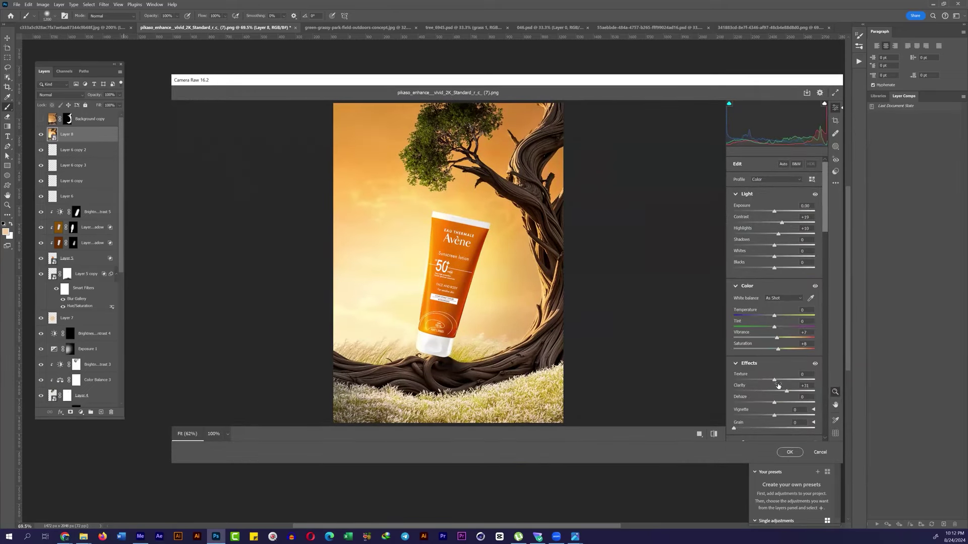
pyautogui.click(789, 452)
# Step: Sharpen the merged layer with Unsharp Mask and apply the Add Noise filter
pyautogui.click(104, 4)
pyautogui.click(224, 181)
pyautogui.press('Return')
pyautogui.click(104, 4)
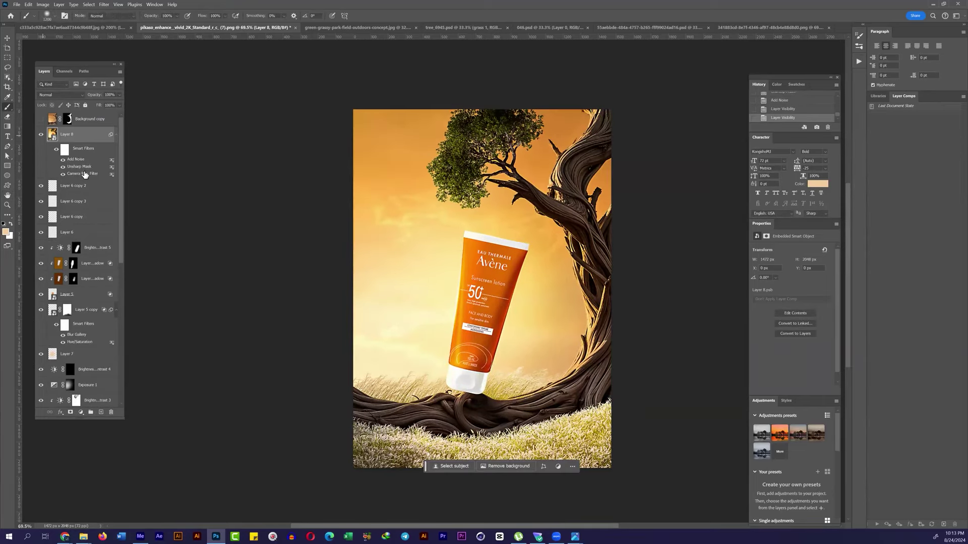
# Step: Bring the fern cutout from 8369145.psd into the tree composition as a smart object
pyautogui.click(691, 163)
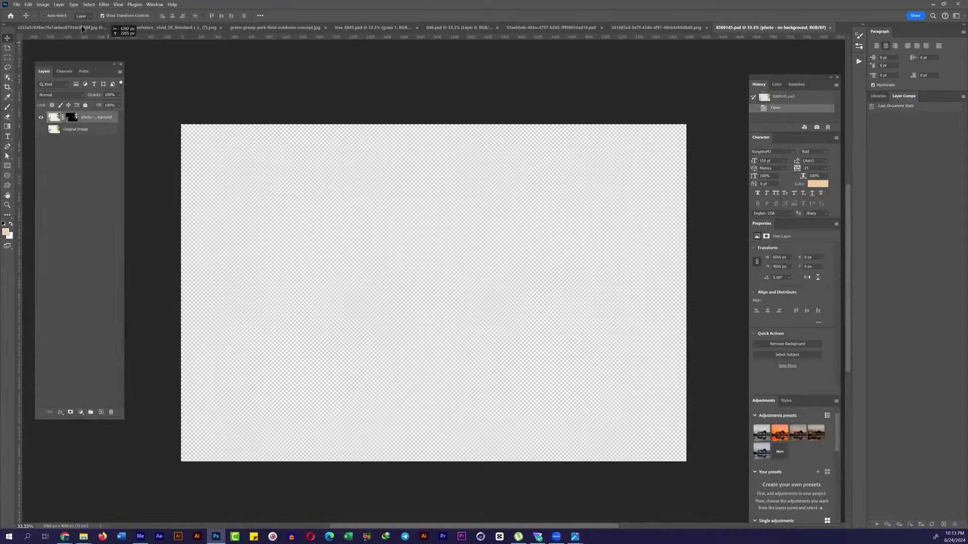
pyautogui.moveTo(82, 28); pyautogui.dragTo(242, 179)
pyautogui.scroll(3, 487, 300)
pyautogui.moveTo(487, 300); pyautogui.dragTo(464, 413)
pyautogui.hotkey('ctrl', 'z')
pyautogui.scroll(-1, 460, 115)
pyautogui.scroll(-1, 460, 115)
# Step: Rotate the ferns 90° and scale them to about 23%, placing them over the lower right corner of the scene
pyautogui.moveTo(794, 493); pyautogui.dragTo(493, 324)
pyautogui.scroll(3, 494, 212)
pyautogui.scroll(-2, 499, 206)
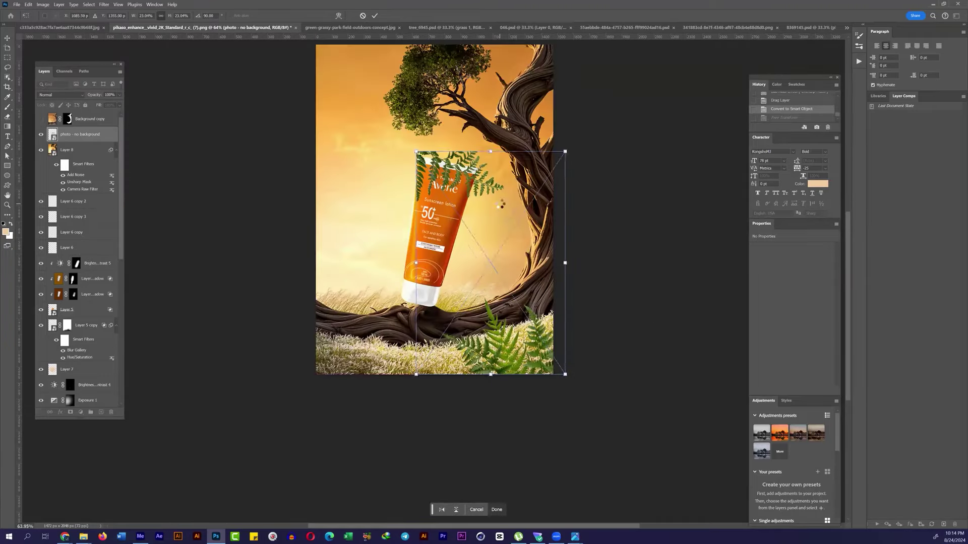
pyautogui.press('Return')
# Step: Group the ferns into a smart object and mask out the upper fronds that cover the tube
pyautogui.scroll(3, 500, 206)
pyautogui.hotkey('ctrl', 'g')
pyautogui.rightClick(78, 133)
pyautogui.click(95, 225)
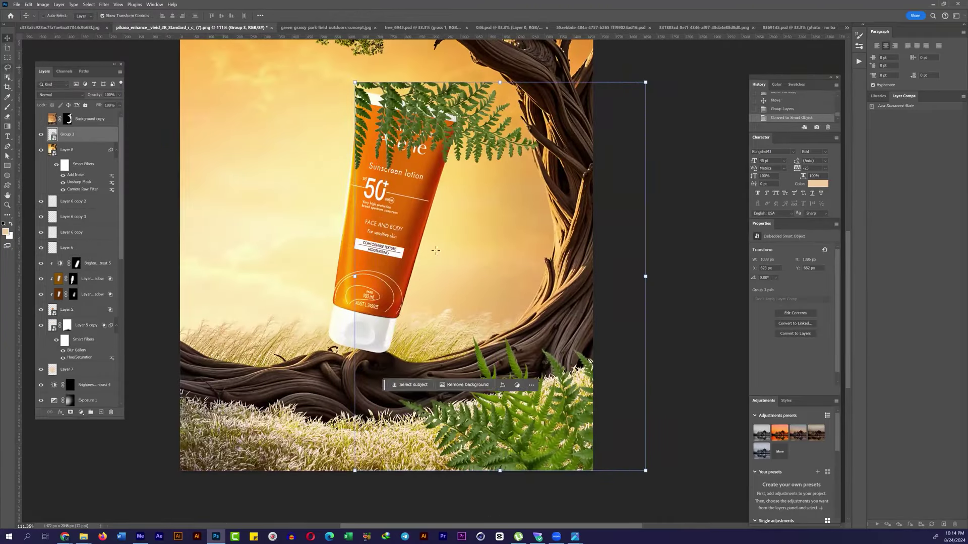
pyautogui.press('m')
pyautogui.moveTo(558, 208); pyautogui.dragTo(423, 474)
pyautogui.click(70, 412)
# Step: Blur the foreground ferns with a Gaussian Blur smart filter
pyautogui.click(103, 4)
pyautogui.moveTo(116, 108)
pyautogui.click(237, 149)
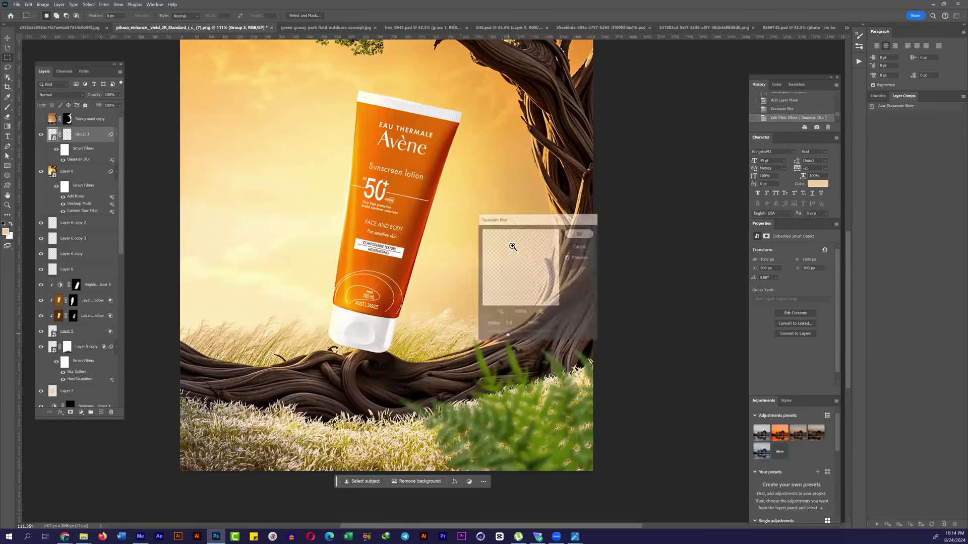
pyautogui.press('Return')
# Step: Clip a Color Balance adjustment to the ferns and shift their midtones toward red and yellow
pyautogui.scroll(-2, 539, 265)
pyautogui.press('v')
pyautogui.click(783, 390)
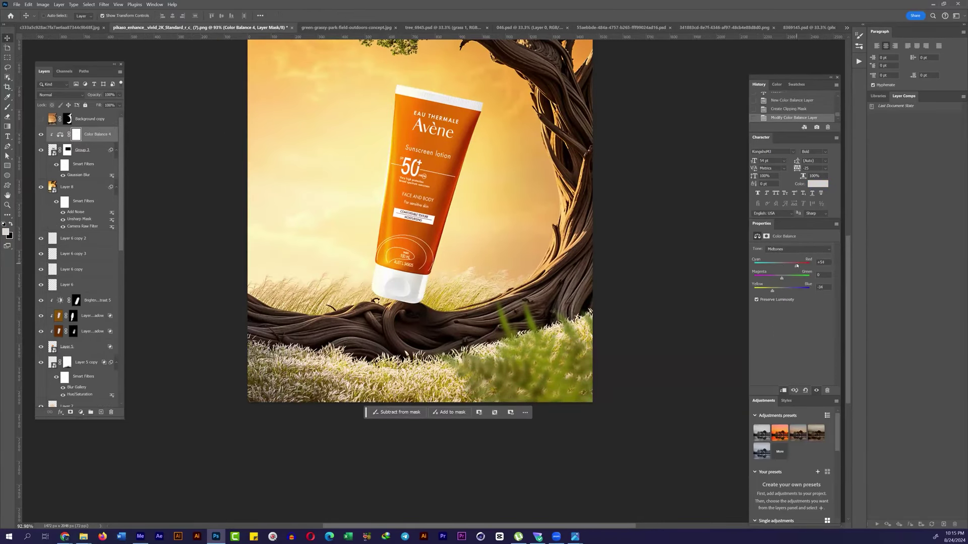
# Step: Add a Brightness/Contrast adjustment over the ferns, invert its mask and paint the effect onto parts of them
pyautogui.click(80, 413)
pyautogui.click(93, 296)
pyautogui.hotkey('ctrl', 'i')
pyautogui.press('b')
pyautogui.moveTo(474, 348); pyautogui.dragTo(518, 289)
pyautogui.scroll(-1, 517, 290)
# Step: Add a clipped Selective Color adjustment to the ferns with Reds at cyan +84, magenta +62, yellow +49 and black +27
pyautogui.click(80, 412)
pyautogui.click(95, 404)
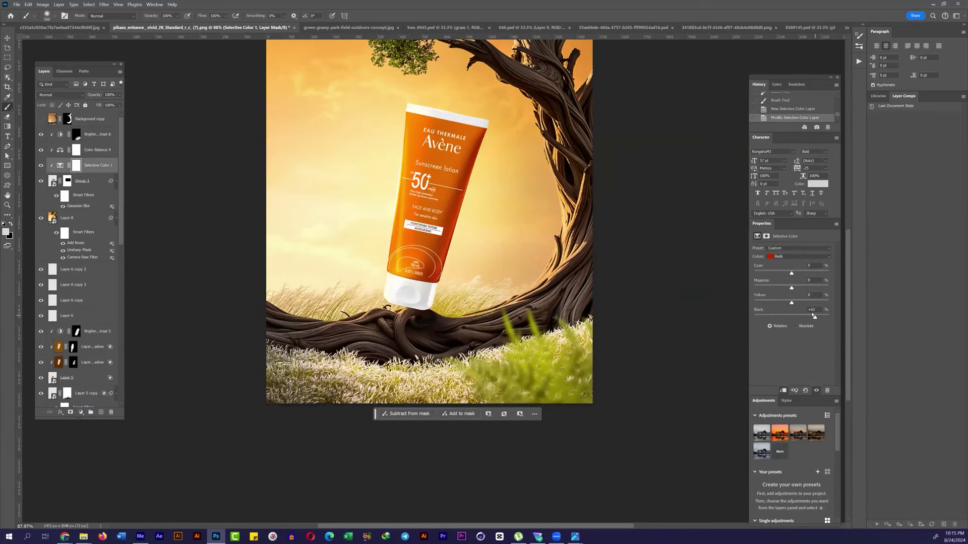
pyautogui.click(816, 390)
pyautogui.click(816, 390)
pyautogui.click(816, 390)
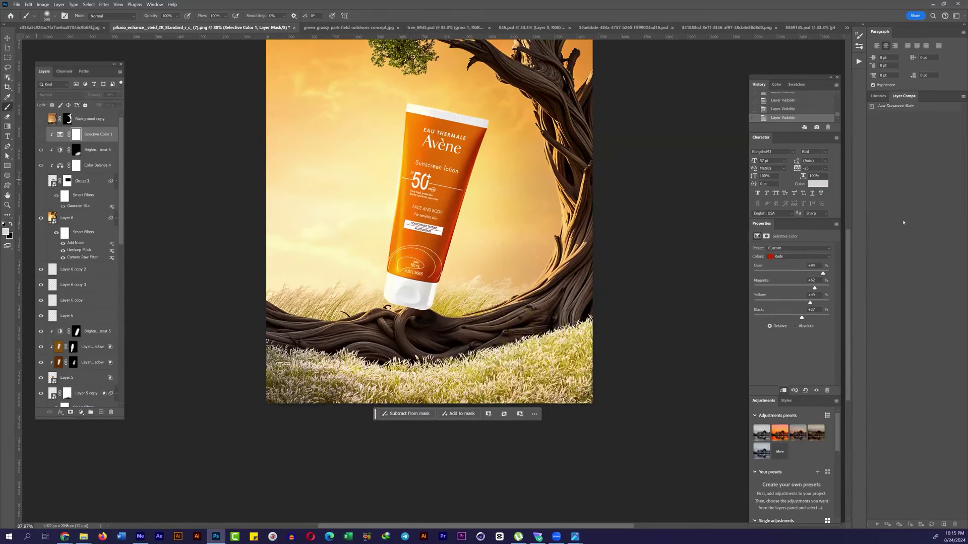
# Step: Set the Yellows of the ferns' Selective Color adjustment to cyan -35, magenta -3 and yellow +6
pyautogui.click(799, 256)
pyautogui.click(786, 272)
pyautogui.click(799, 256)
pyautogui.click(786, 272)
pyautogui.scroll(1, 793, 256)
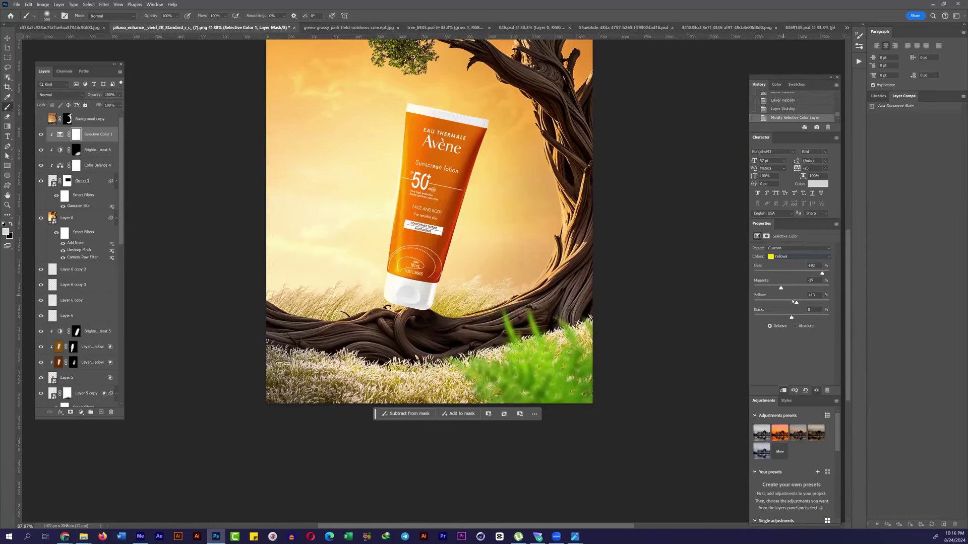
pyautogui.scroll(-2, 681, 227)
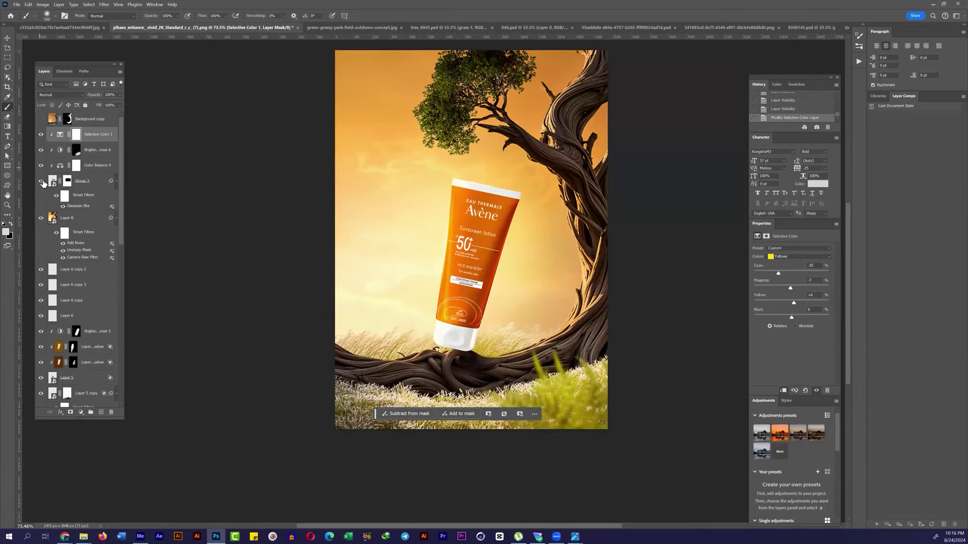
# Step: Hide the ferns and tree foliage, and stamp the scene into a new smart object carrying the previous merged layer's filters
pyautogui.click(44, 181)
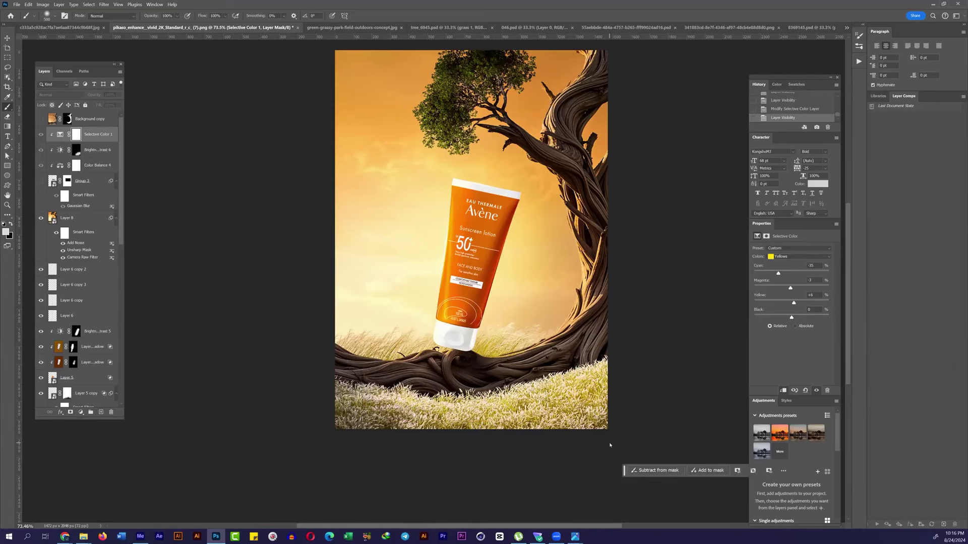
pyautogui.hotkey('ctrl', 'g')
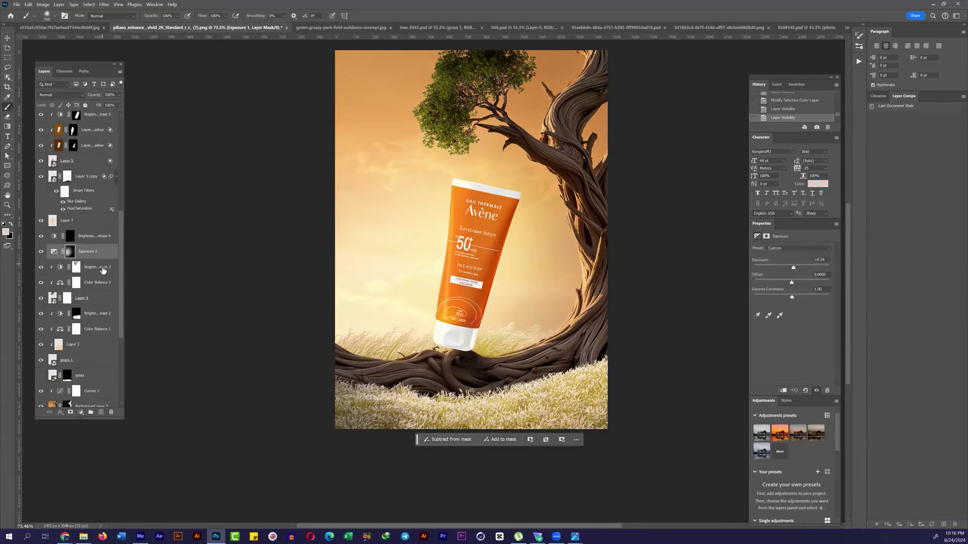
pyautogui.hotkey('ctrl', ',')
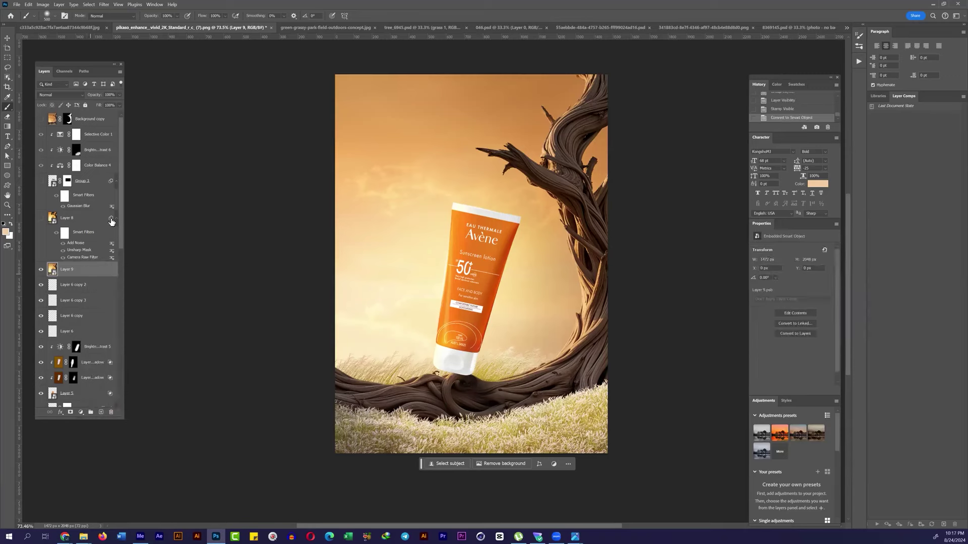
# Step: Lasso the area above the bare branch tip, generate "green Tree branches" there and choose the second variation
pyautogui.scroll(-3, 460, 277)
pyautogui.scroll(4, 457, 272)
pyautogui.scroll(1, 457, 272)
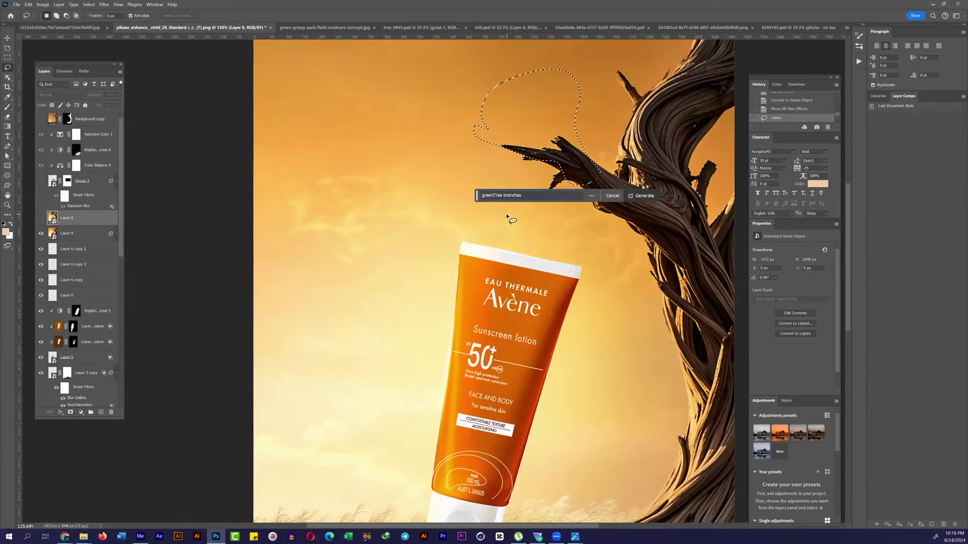
pyautogui.press('Return')
pyautogui.click(64, 536)
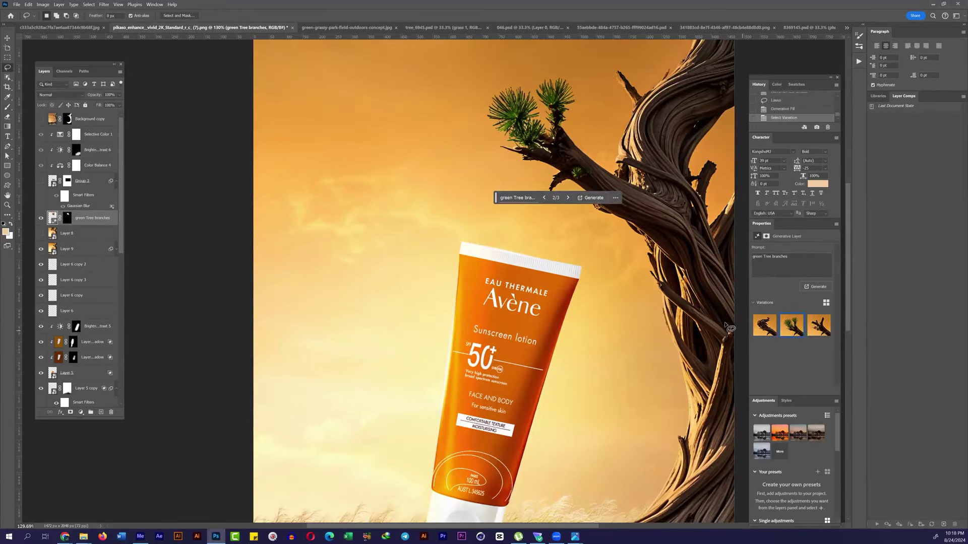
pyautogui.click(791, 325)
pyautogui.hotkey('ctrl', '0')
pyautogui.scroll(-2, 476, 301)
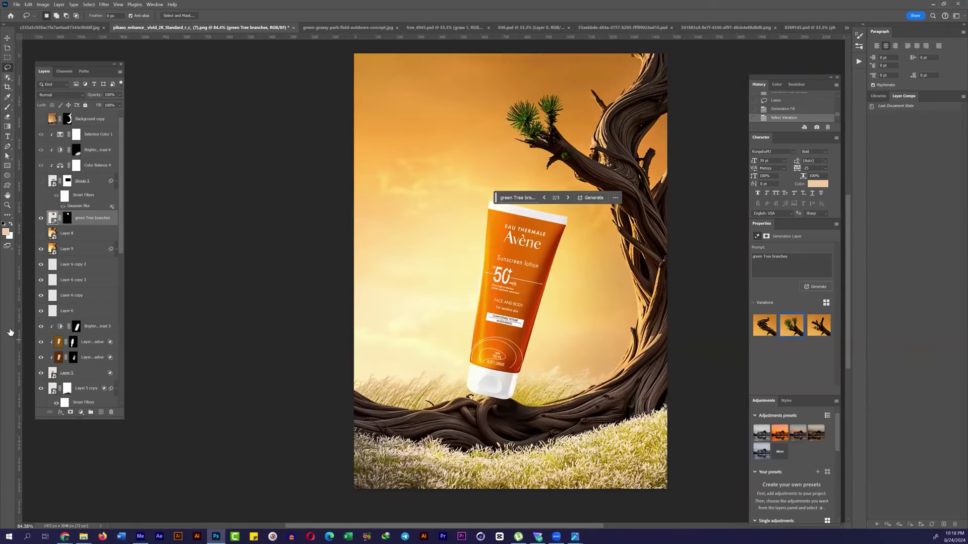
# Step: Replace the current selection with a lassoed area below the tube over the trunk and generate a "flower" there
pyautogui.click(526, 214)
pyautogui.moveTo(552, 317); pyautogui.dragTo(498, 443)
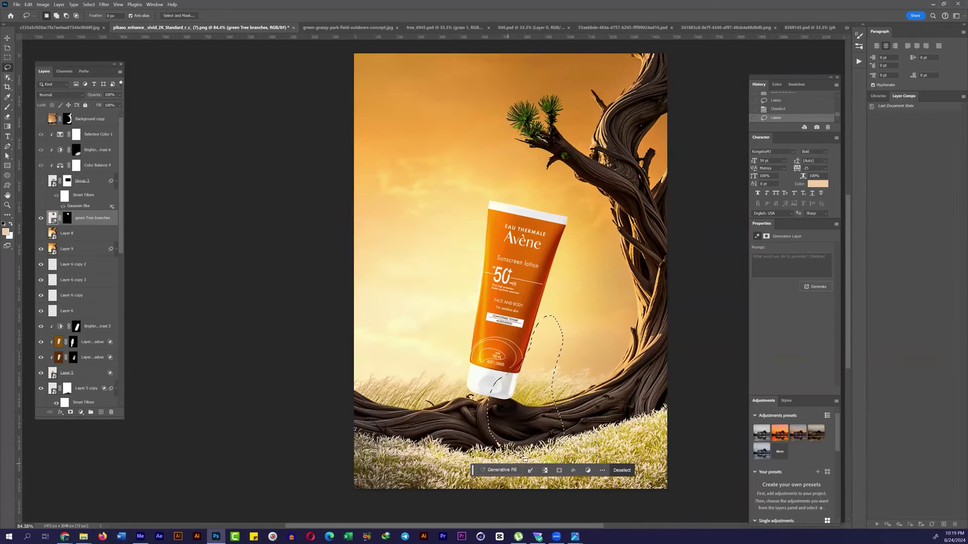
pyautogui.moveTo(504, 373); pyautogui.dragTo(562, 433)
pyautogui.click(527, 483)
pyautogui.write('flo')
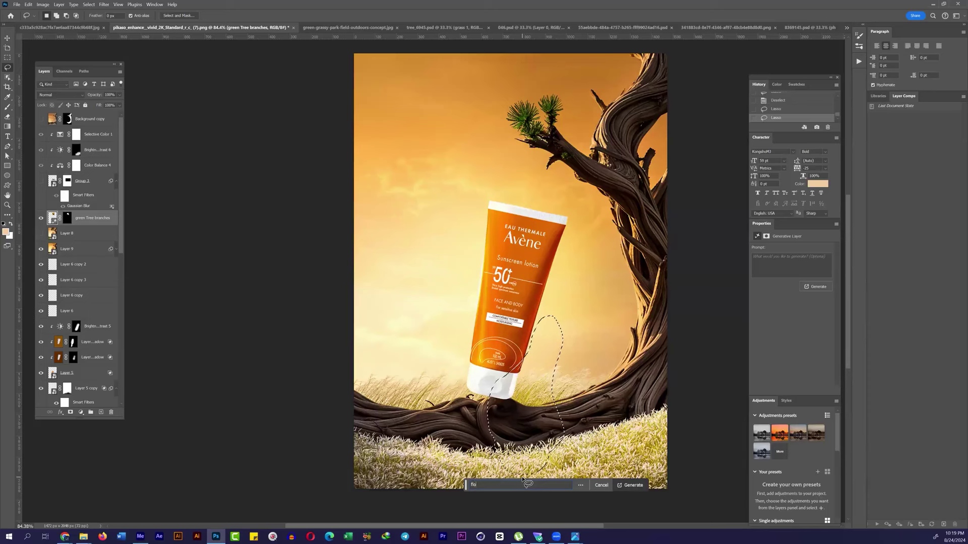
pyautogui.write('wer')
pyautogui.press('Return')
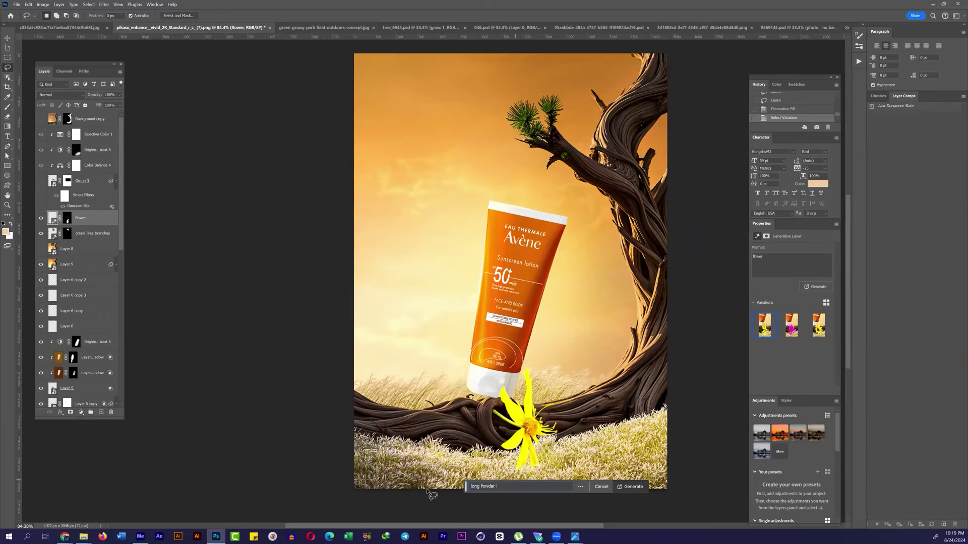
# Step: Regenerate the flower with the prompt "long flower", review its variations and generate another set
pyautogui.write('wer')
pyautogui.press('Return')
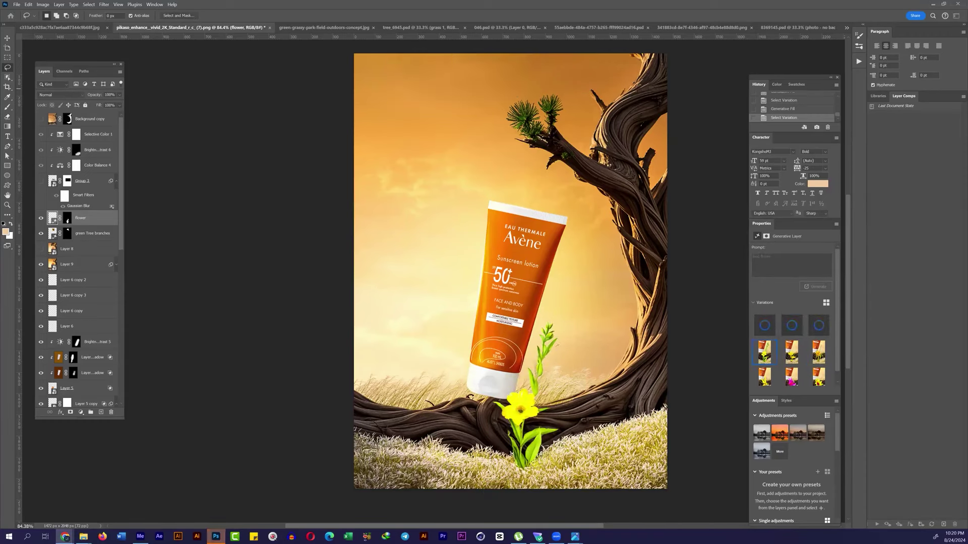
pyautogui.click(812, 348)
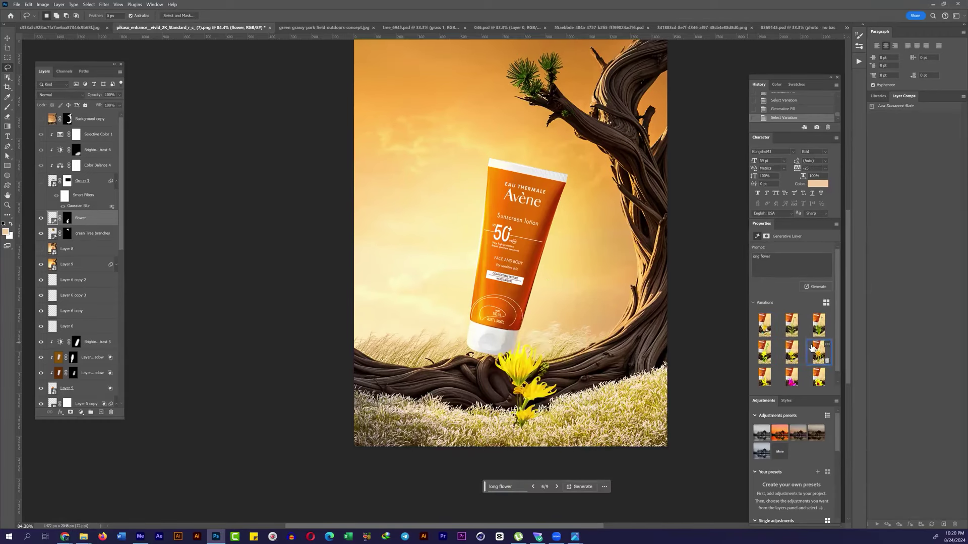
pyautogui.click(580, 487)
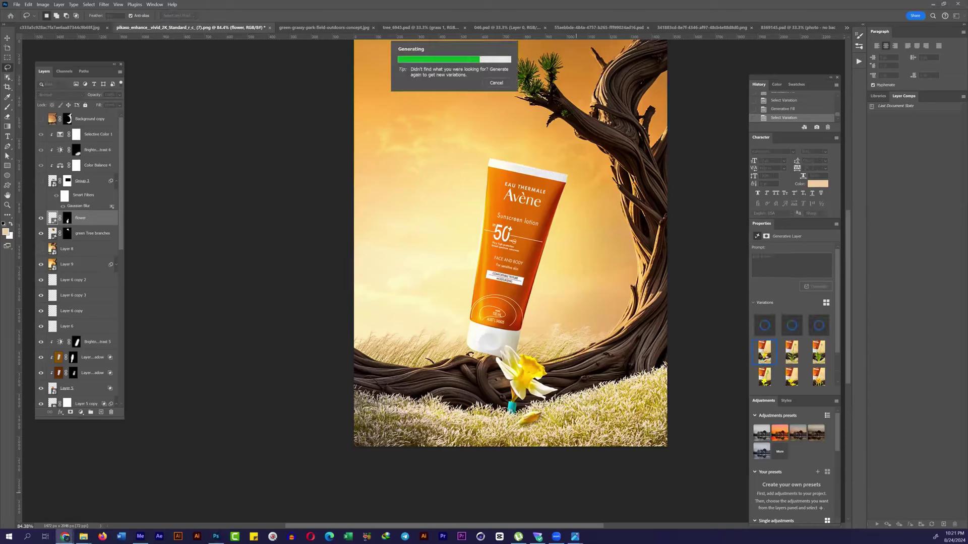
# Step: Try a "flying flower" generative fill in the sky beside the tube, with the second variation moved down, and discard it
pyautogui.moveTo(398, 186)
pyautogui.mouseDown()
pyautogui.moveTo(418, 199)
pyautogui.moveTo(362, 158)
pyautogui.mouseUp()
pyautogui.write('flying flower')
pyautogui.press('Return')
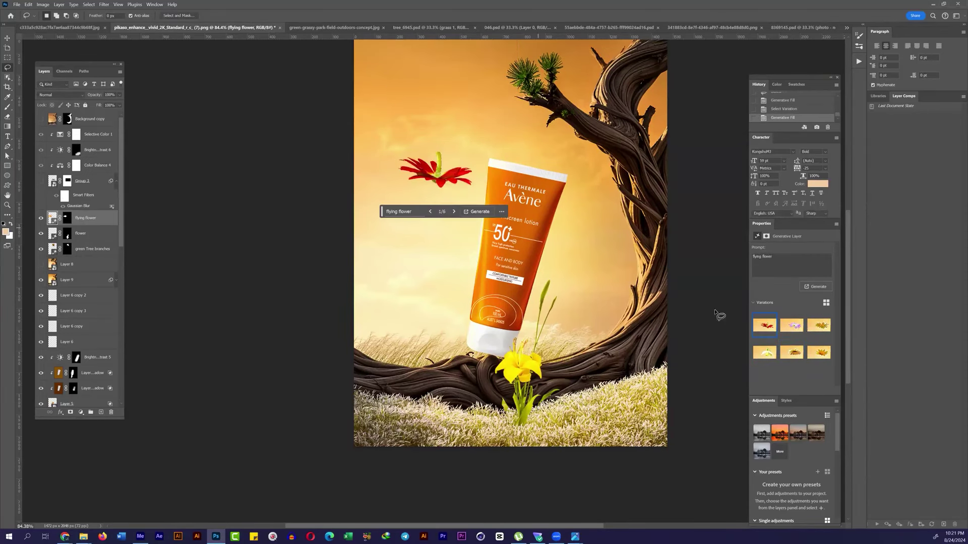
pyautogui.click(791, 325)
pyautogui.press('v')
pyautogui.moveTo(438, 169); pyautogui.dragTo(449, 229)
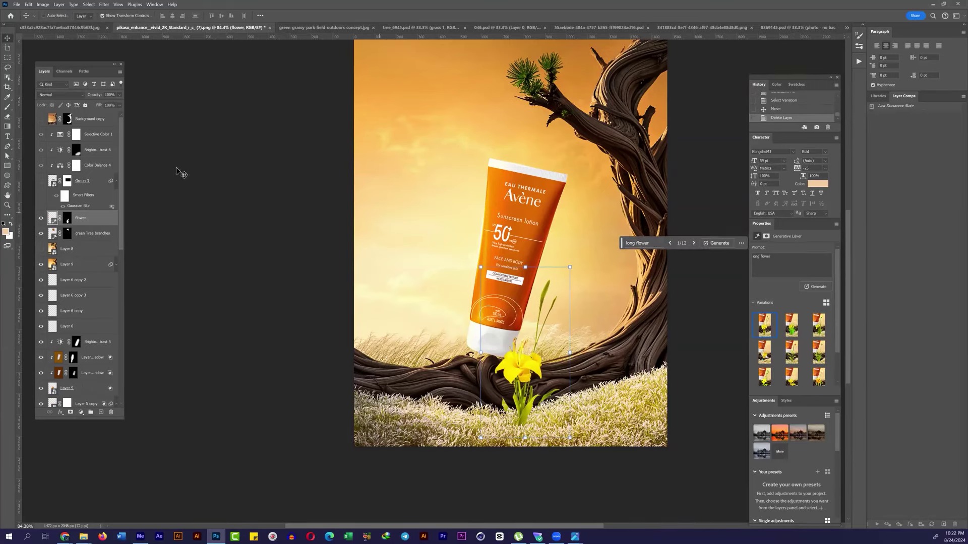
# Step: Compare the scene with and without the generated long flower and leave its layer hidden
pyautogui.hotkey('ctrl', ',')
pyautogui.hotkey('ctrl', ',')
pyautogui.scroll(-2, 524, 287)
pyautogui.hotkey('ctrl', ',')
pyautogui.scroll(1, 524, 287)
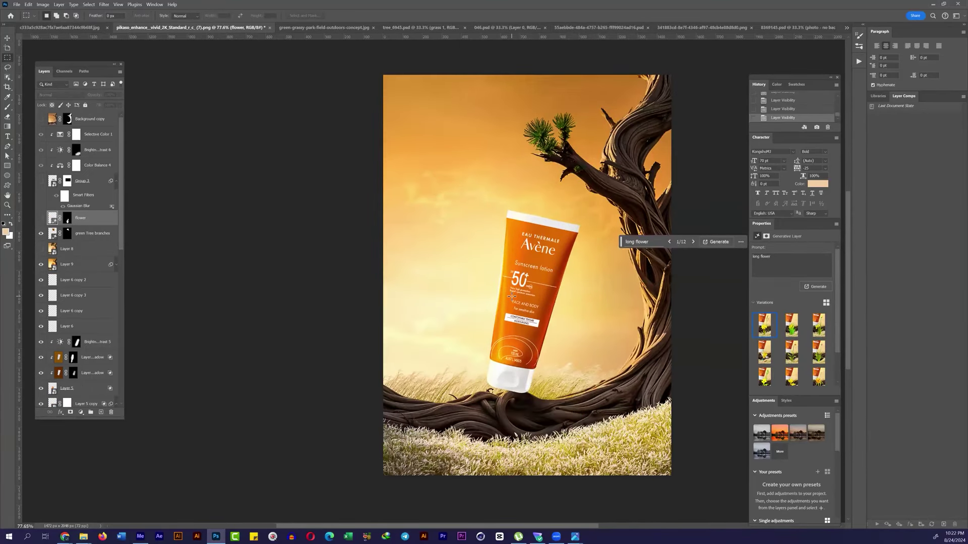
# Step: With the topmost layer selected, duplicate the Blue channel and set the copy's Levels inputs to 67, 1.00 and 152
pyautogui.click(88, 119)
pyautogui.click(64, 71)
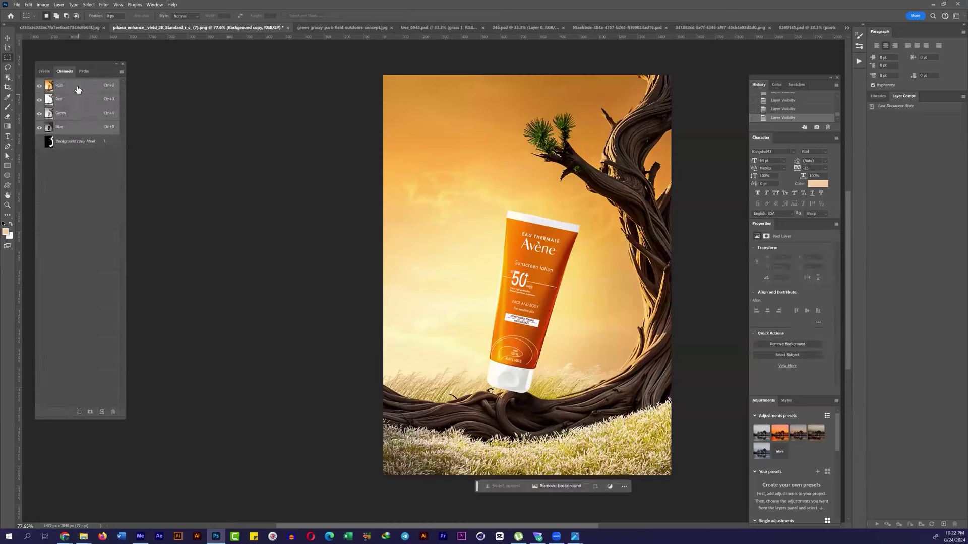
pyautogui.moveTo(59, 127); pyautogui.dragTo(102, 412)
pyautogui.hotkey('ctrl', 'l')
pyautogui.moveTo(495, 155); pyautogui.dragTo(519, 155)
pyautogui.moveTo(590, 155); pyautogui.dragTo(565, 155)
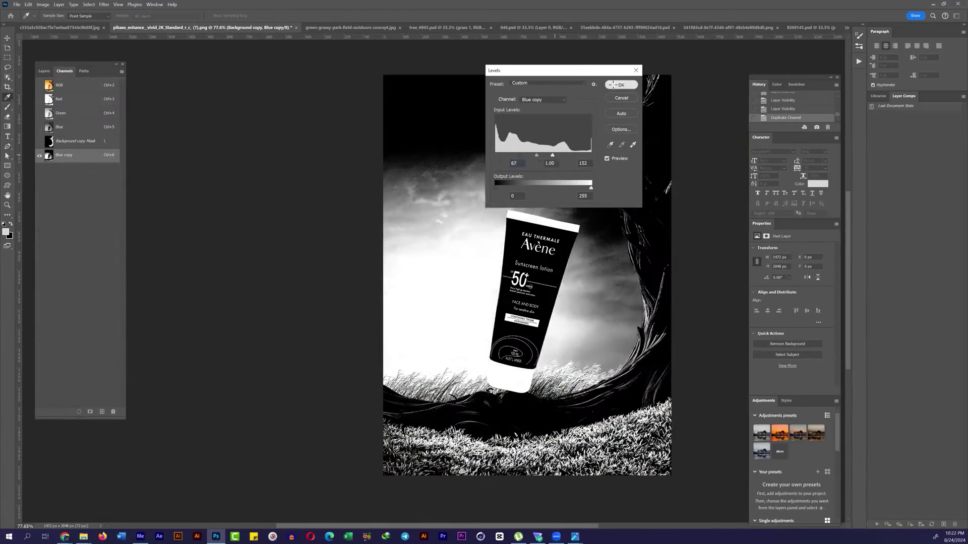
pyautogui.click(621, 85)
# Step: Load the Blue channel copy as a selection, delete that channel, and add a Curves adjustment that brightens the selected highlights
pyautogui.keyDown('ctrl'); pyautogui.click(48, 155); pyautogui.keyUp('ctrl')
pyautogui.moveTo(64, 155); pyautogui.dragTo(113, 412)
pyautogui.click(44, 71)
pyautogui.click(81, 412)
pyautogui.click(100, 444)
pyautogui.moveTo(796, 298); pyautogui.dragTo(798, 291)
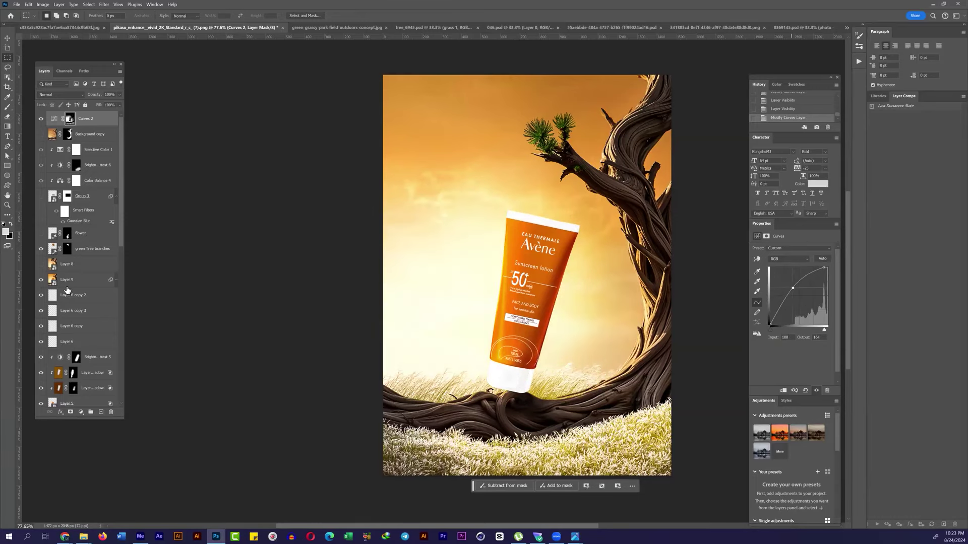
# Step: Load the tube's outline as a selection, paint black over its cap on the Curves mask, and compare the adjustment on and off
pyautogui.keyDown('ctrl'); pyautogui.click(52, 279); pyautogui.keyUp('ctrl')
pyautogui.scroll(3, 561, 355)
pyautogui.press('b')
pyautogui.press('x')
pyautogui.press(']')
pyautogui.press(']')
pyautogui.press(']')
pyautogui.press(']')
pyautogui.press(']')
pyautogui.press(']')
pyautogui.press(']')
pyautogui.press(']')
pyautogui.press(']')
pyautogui.moveTo(443, 398)
pyautogui.mouseDown()
pyautogui.moveTo(474, 403)
pyautogui.moveTo(484, 393)
pyautogui.mouseUp()
pyautogui.hotkey('ctrl', 'd')
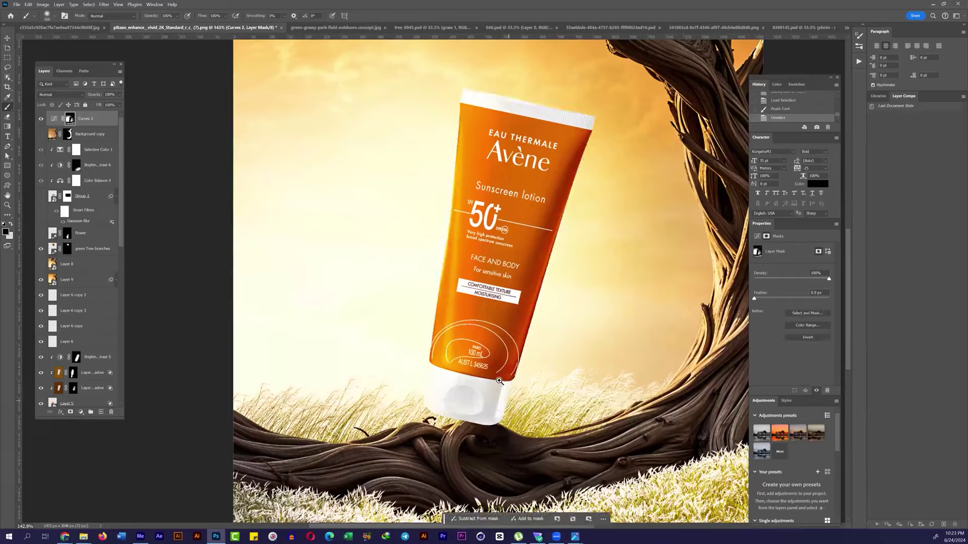
pyautogui.scroll(-5, 499, 382)
pyautogui.hotkey('ctrl', ',')
pyautogui.hotkey('ctrl', ',')
pyautogui.hotkey('ctrl', ',')
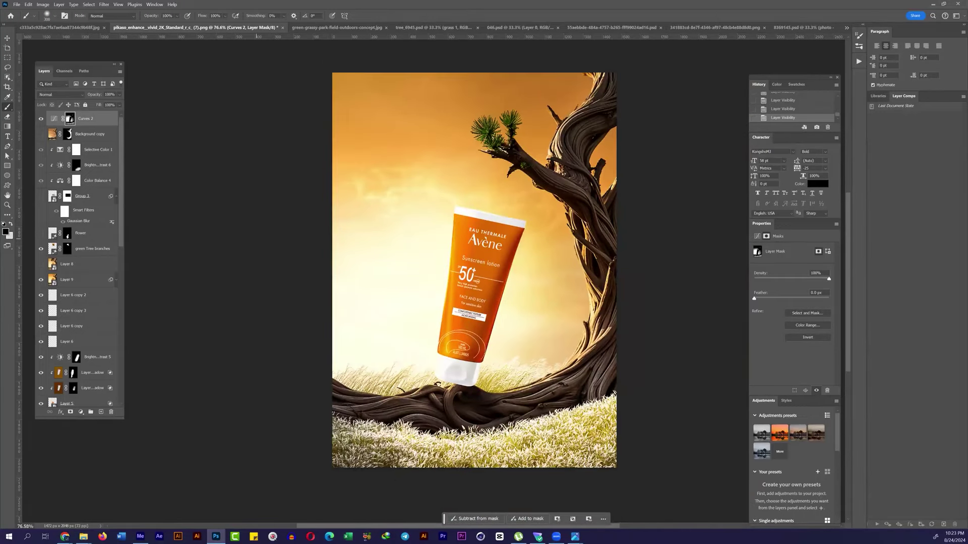
# Step: Add a Channel Mixer adjustment above the Curves layer and set Green to +30 in the Red output channel
pyautogui.click(81, 412)
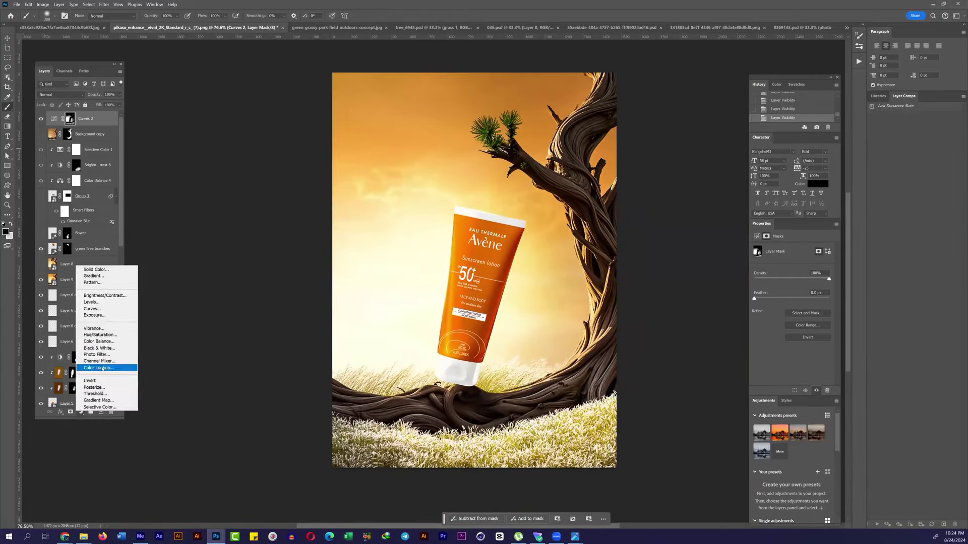
pyautogui.click(98, 360)
pyautogui.moveTo(791, 299); pyautogui.dragTo(797, 300)
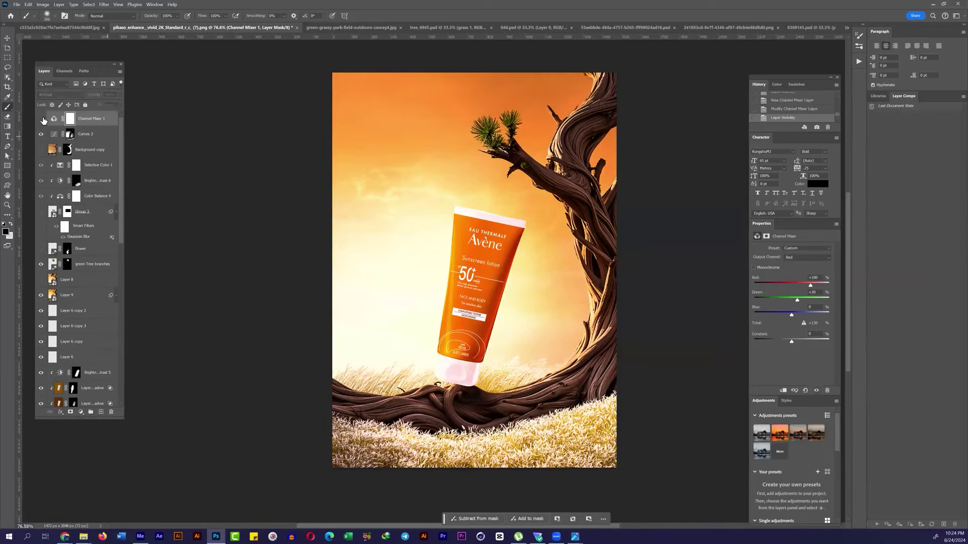
# Step: Save a layered PSD copy named "suns cream" in the product manipulation folder under clients
pyautogui.hotkey('ctrl', 'alt', 's')
pyautogui.doubleClick(136, 64)
pyautogui.doubleClick(138, 298)
pyautogui.click(160, 433)
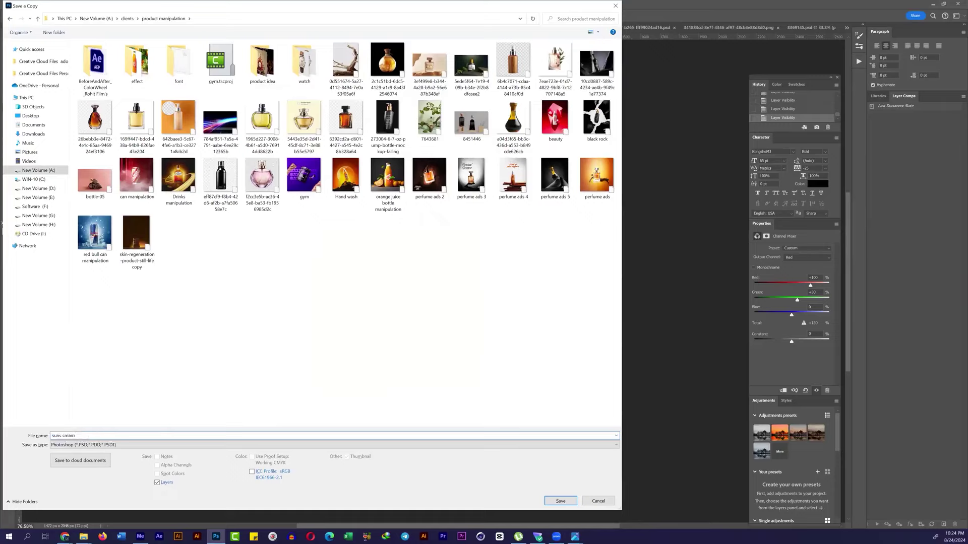
pyautogui.press('Return')
# Step: Export the finished scene as a PNG named "suns cream" in the product manipulation folder
pyautogui.click(16, 4)
pyautogui.click(41, 132)
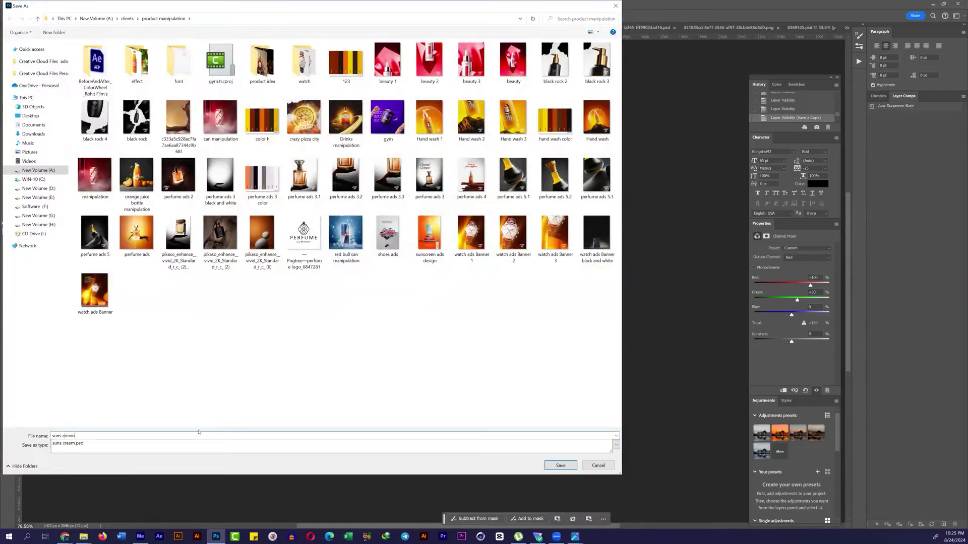
pyautogui.click(558, 465)
# Step: Switch to File Explorer and open the exported suns cream.png in the image viewer
pyautogui.click(83, 536)
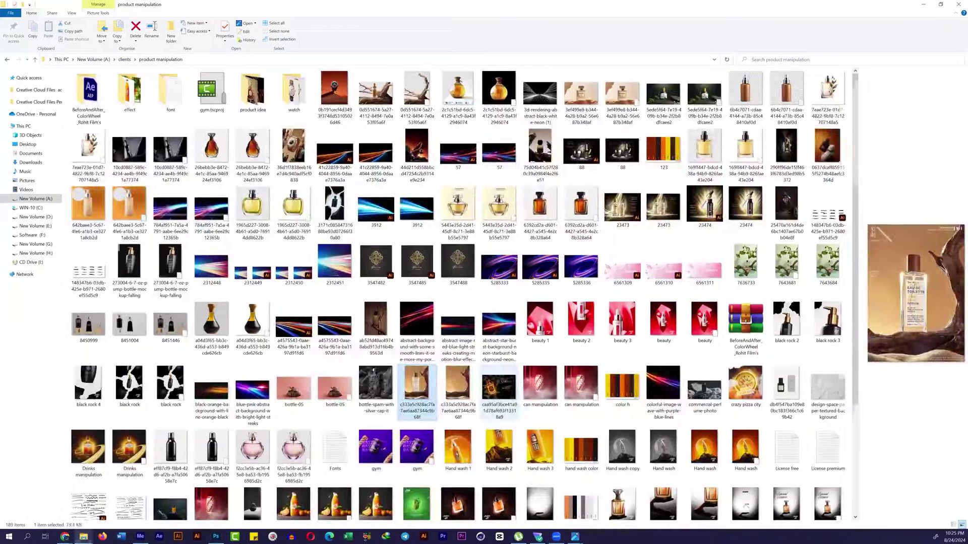
pyautogui.doubleClick(510, 216)
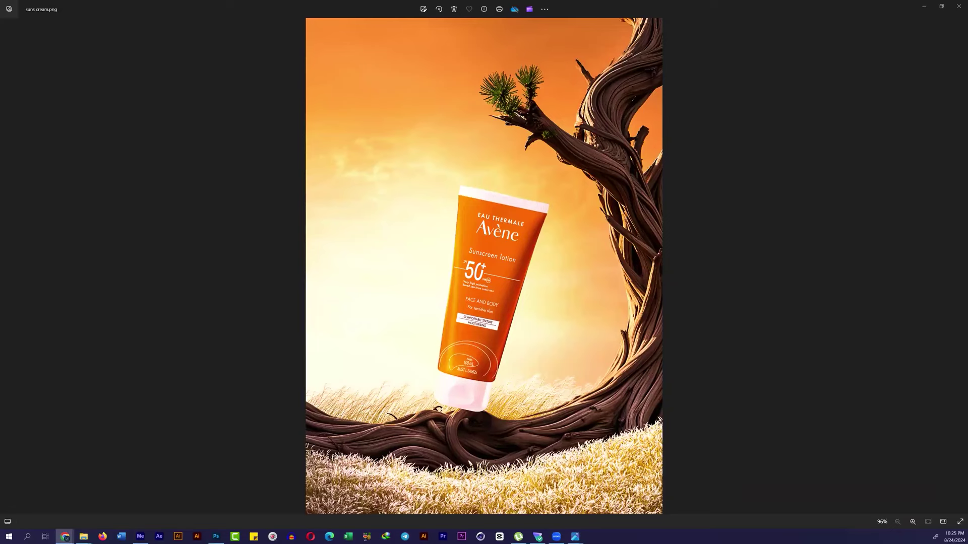
pyautogui.click(380, 281)
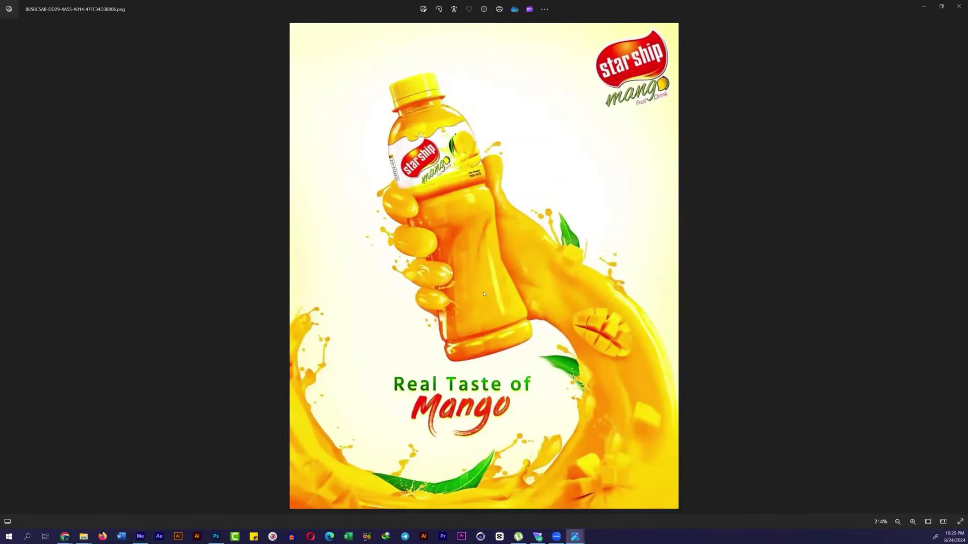